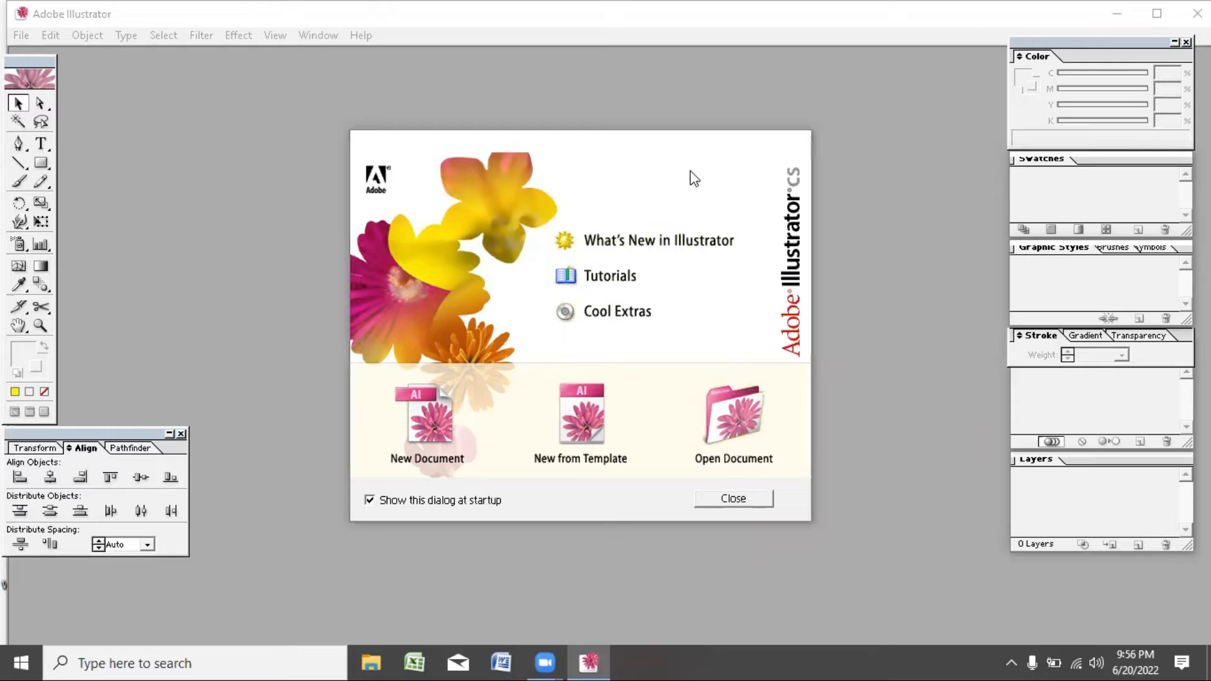
{"action": "left_click_drag", "start_coordinate": [671, 149], "coordinate": [676, 148]}
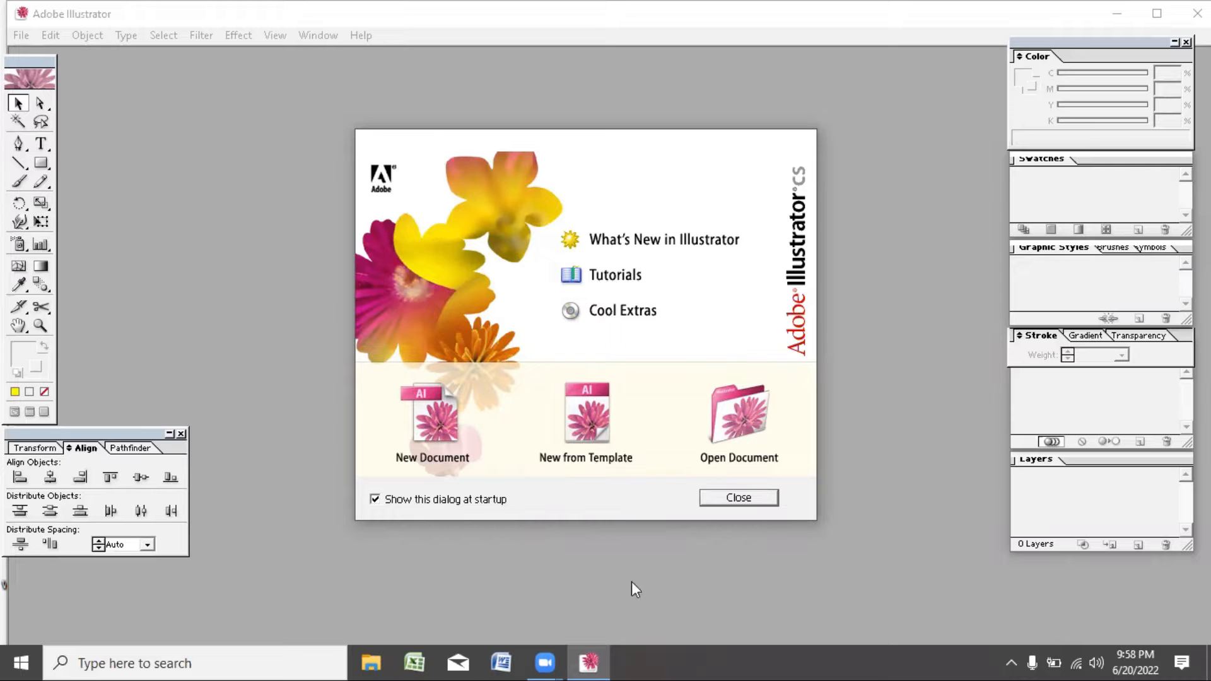
{"action": "left_click", "coordinate": [1030, 235]}
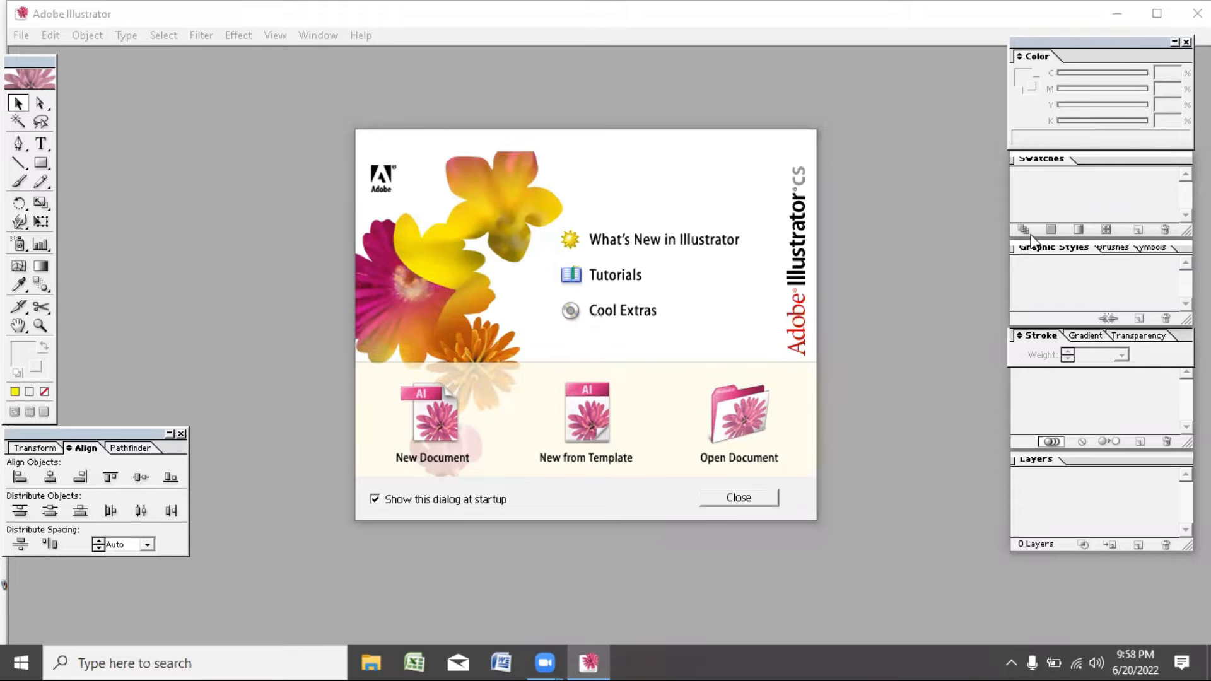
{"action": "left_click", "coordinate": [730, 156]}
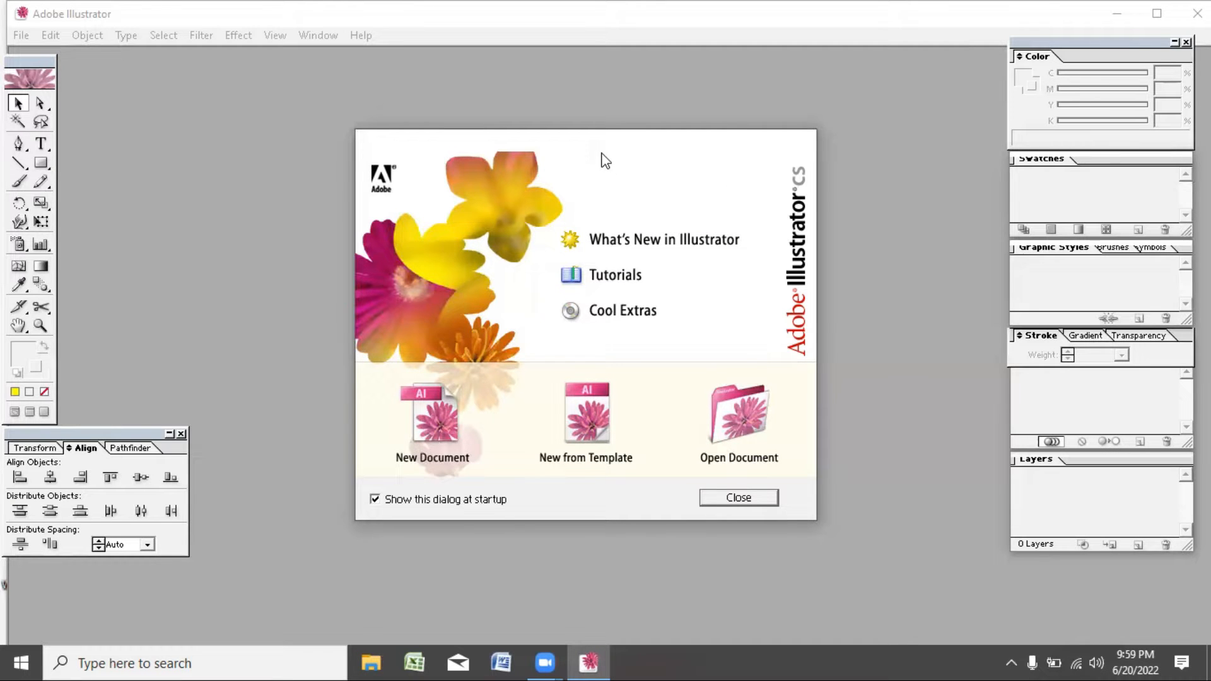
Create a new A4 CMYK document named Logo and maximize the application and document windows
{"action": "left_click", "coordinate": [453, 422]}
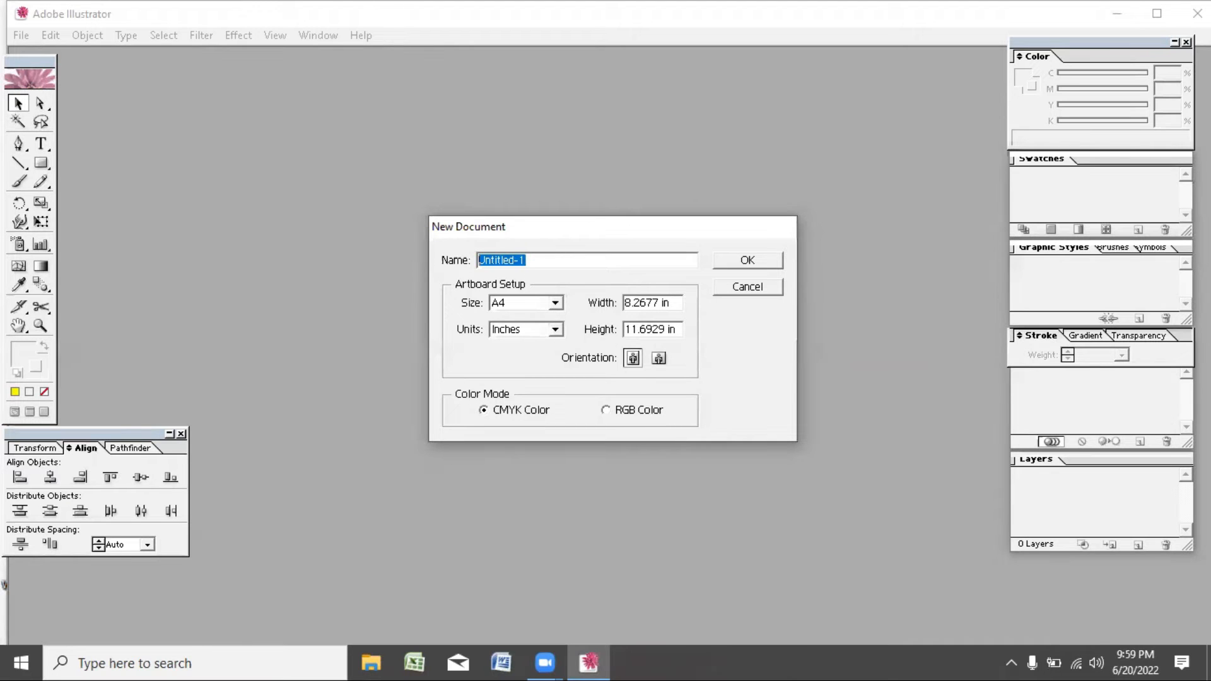
{"action": "type", "text": "Logo"}
{"action": "left_click", "coordinate": [781, 259]}
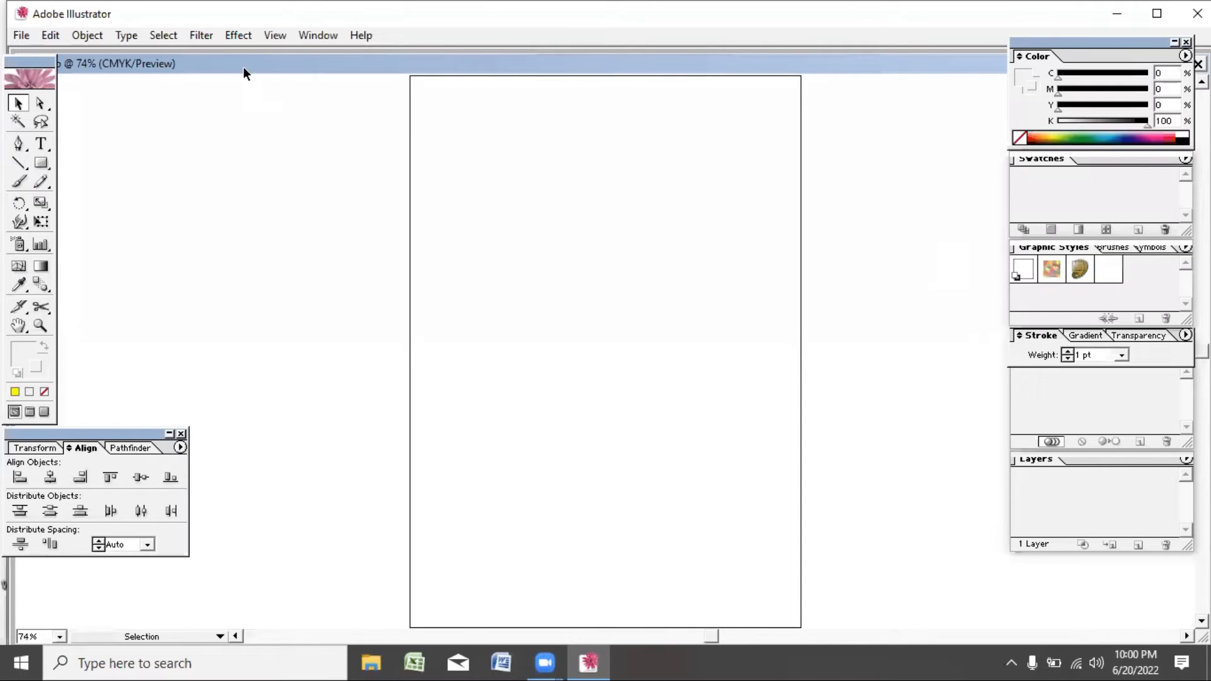
{"action": "double_click", "coordinate": [346, 15]}
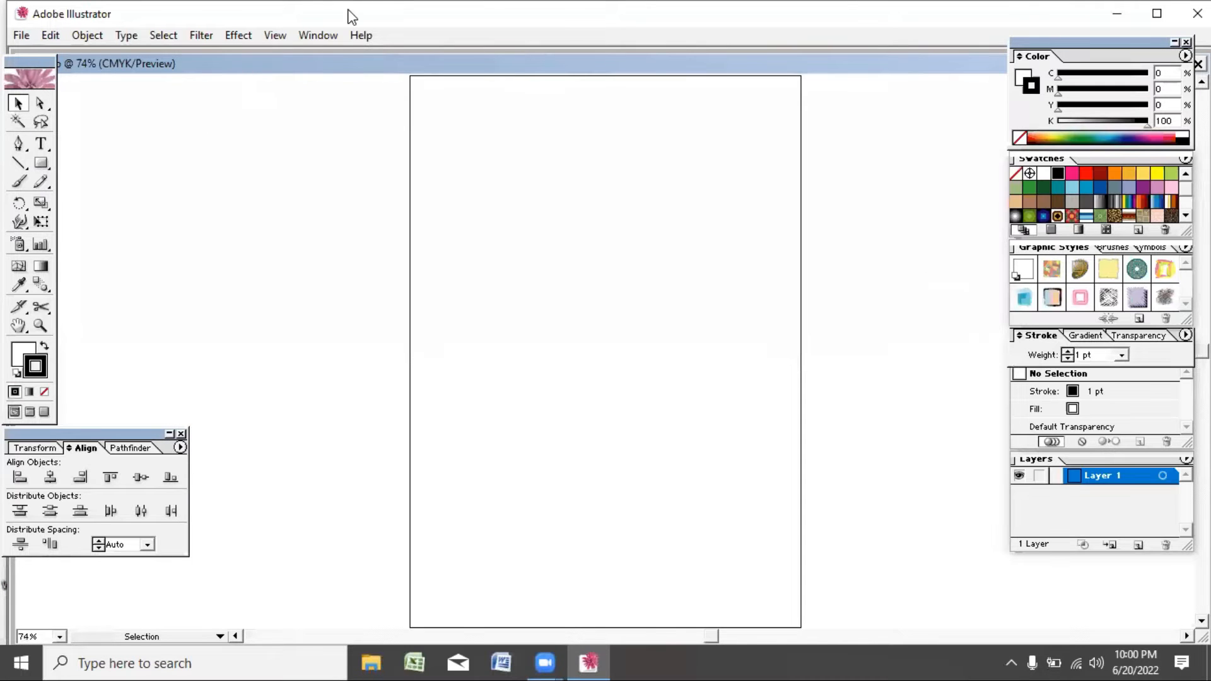
{"action": "double_click", "coordinate": [409, 60]}
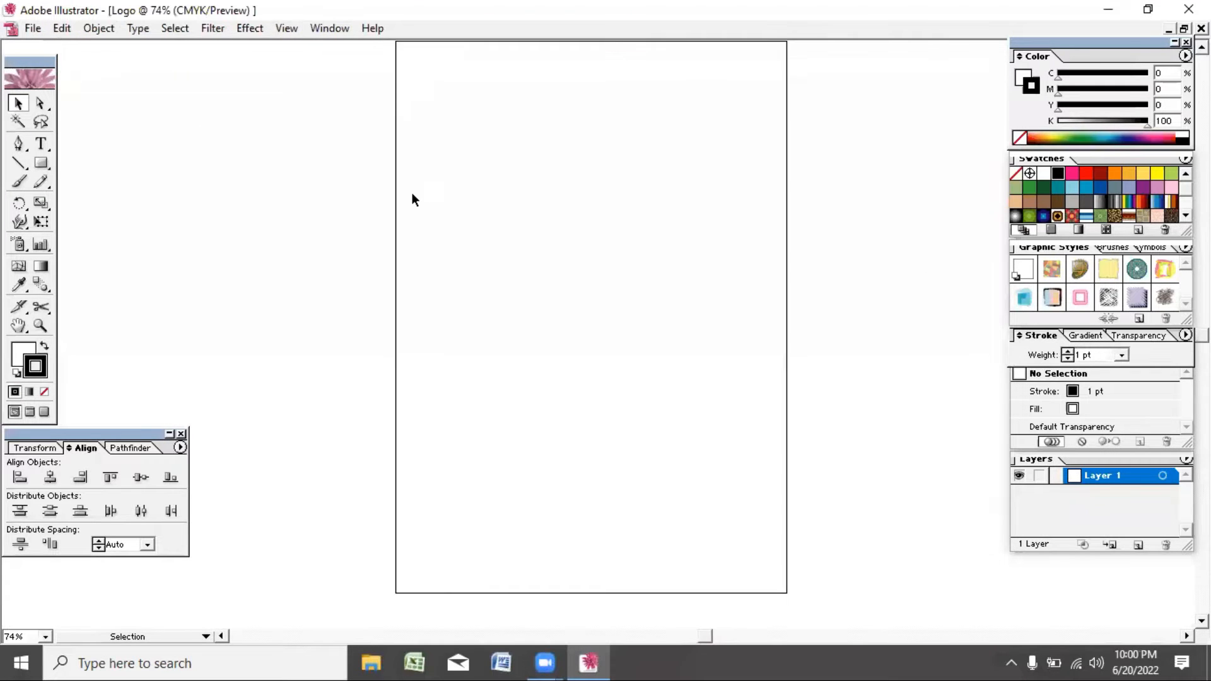
Draw a large circle with the Ellipse tool in the empty area beside the artboard, using a white fill
{"action": "key", "text": "x"}
{"action": "key", "text": "space"}
{"action": "left_click_drag", "start_coordinate": [173, 174], "coordinate": [834, 183]}
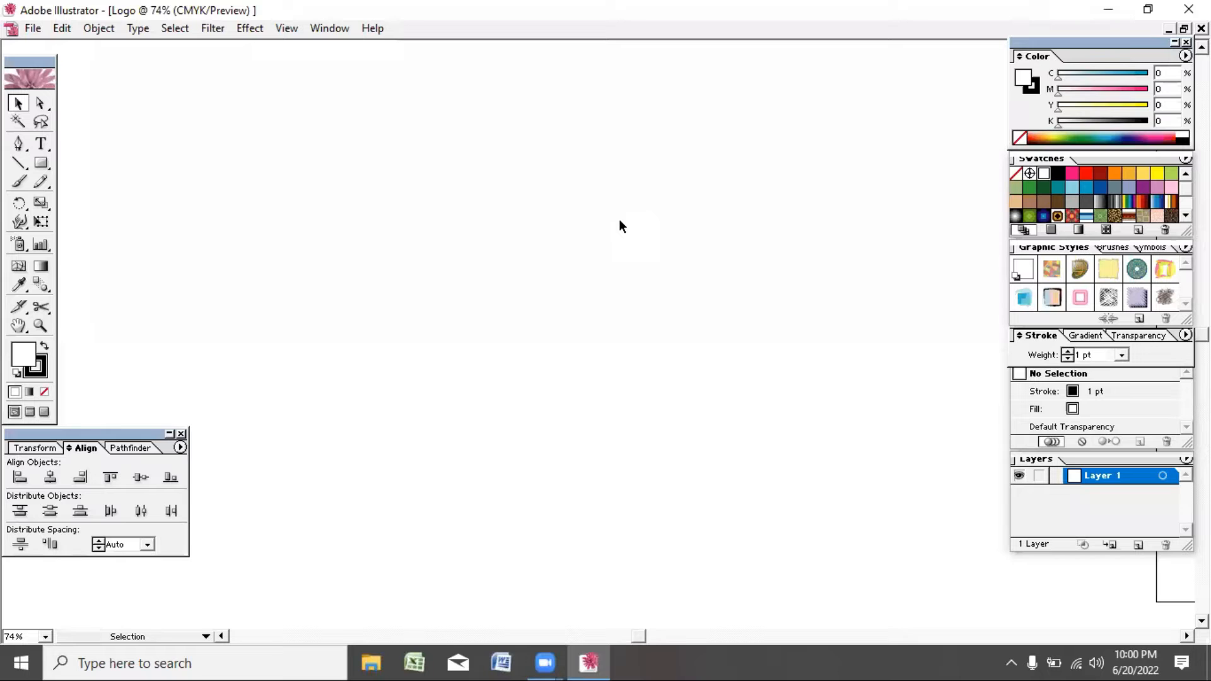
{"action": "key", "text": "ctrl+n"}
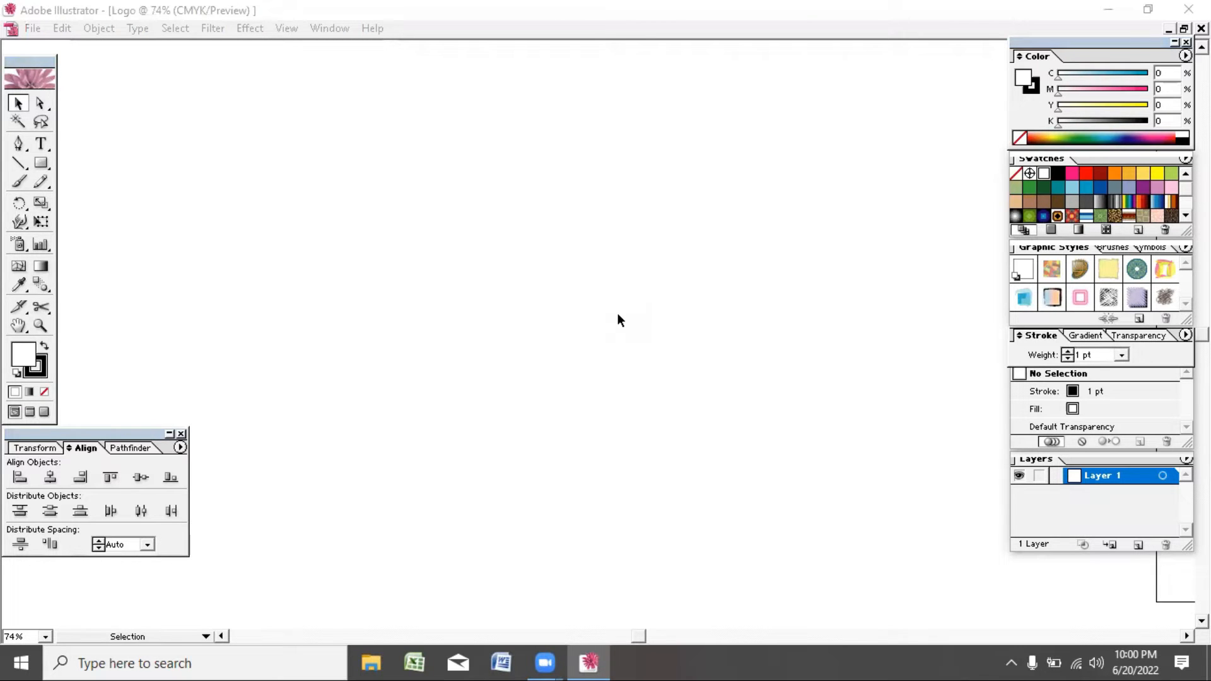
{"action": "left_click", "coordinate": [568, 289]}
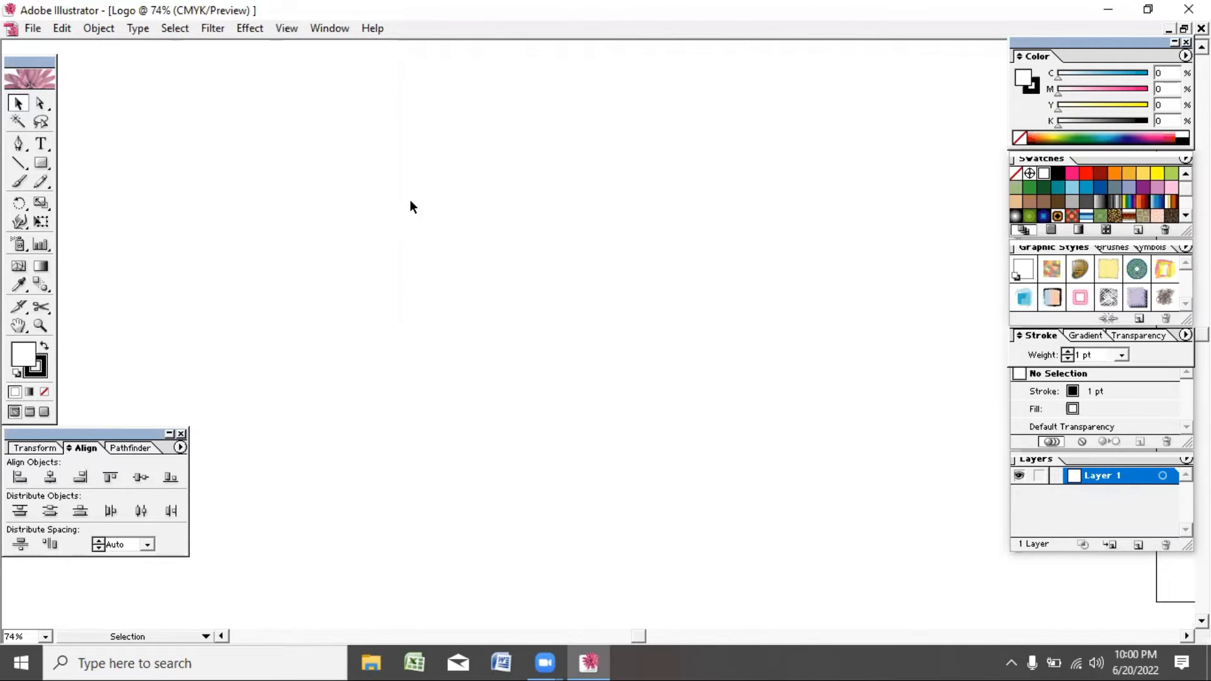
{"action": "left_click_drag", "start_coordinate": [41, 163], "coordinate": [111, 168]}
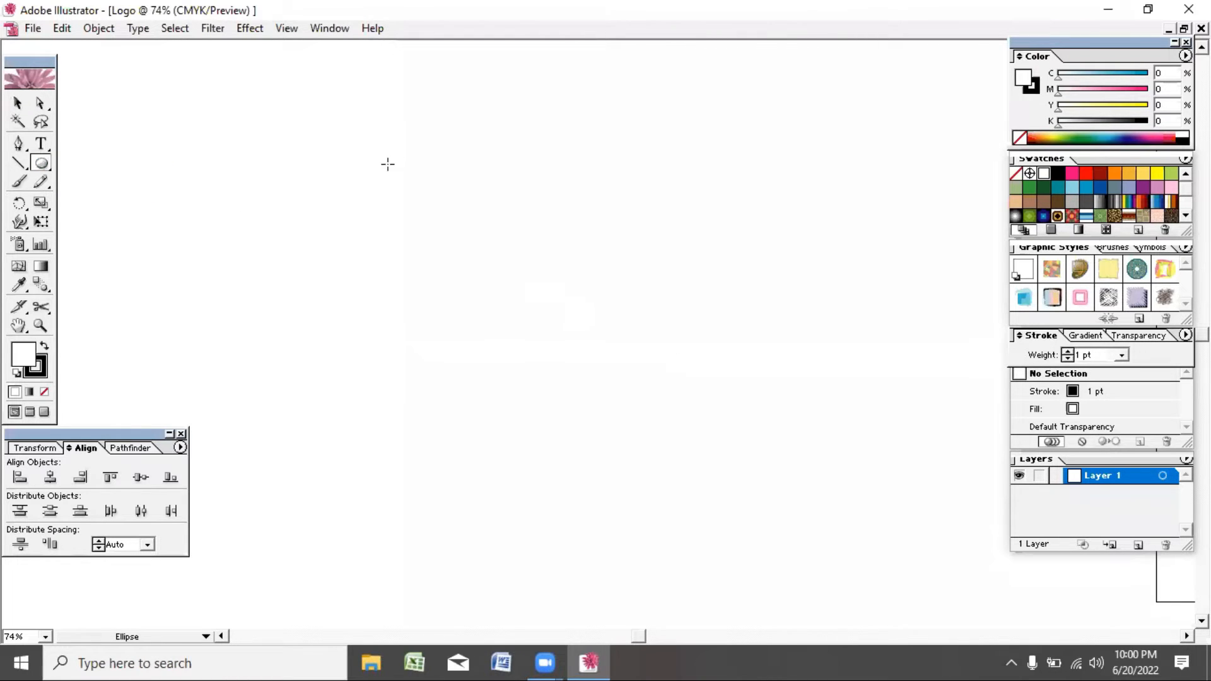
{"action": "left_click_drag", "start_coordinate": [357, 149], "coordinate": [554, 436]}
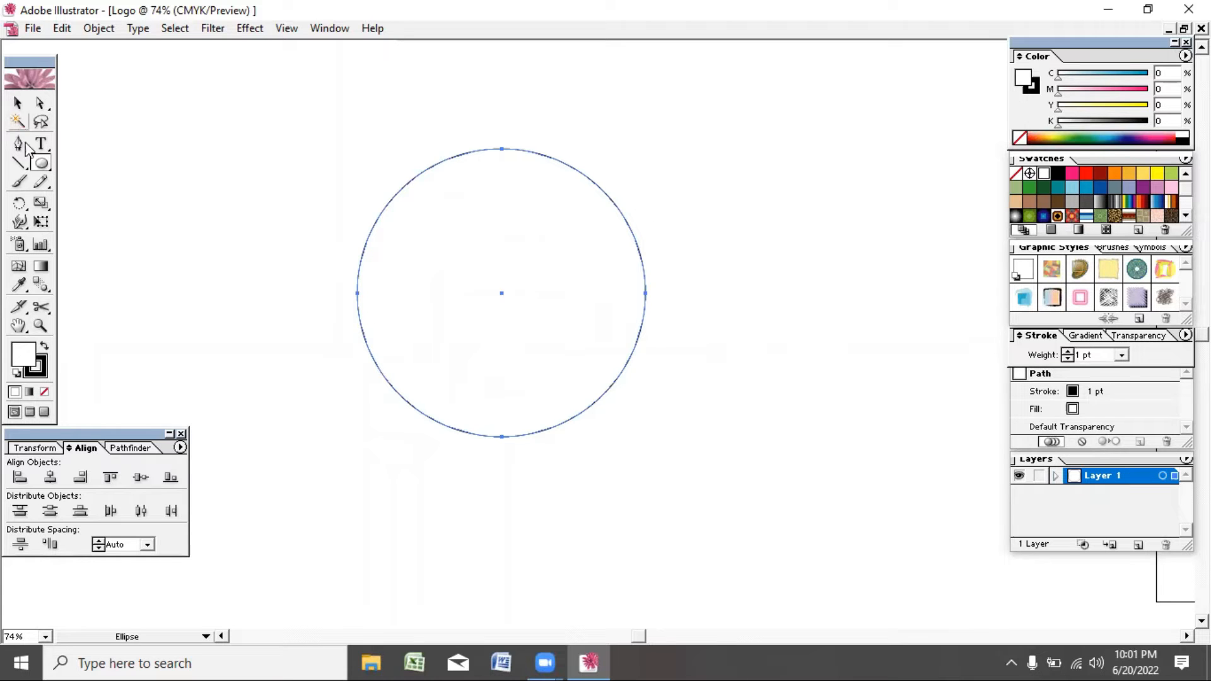
Set the circle's stroke weight to 10 pt and scale the circle down slightly around its centre
{"action": "left_click", "coordinate": [18, 103]}
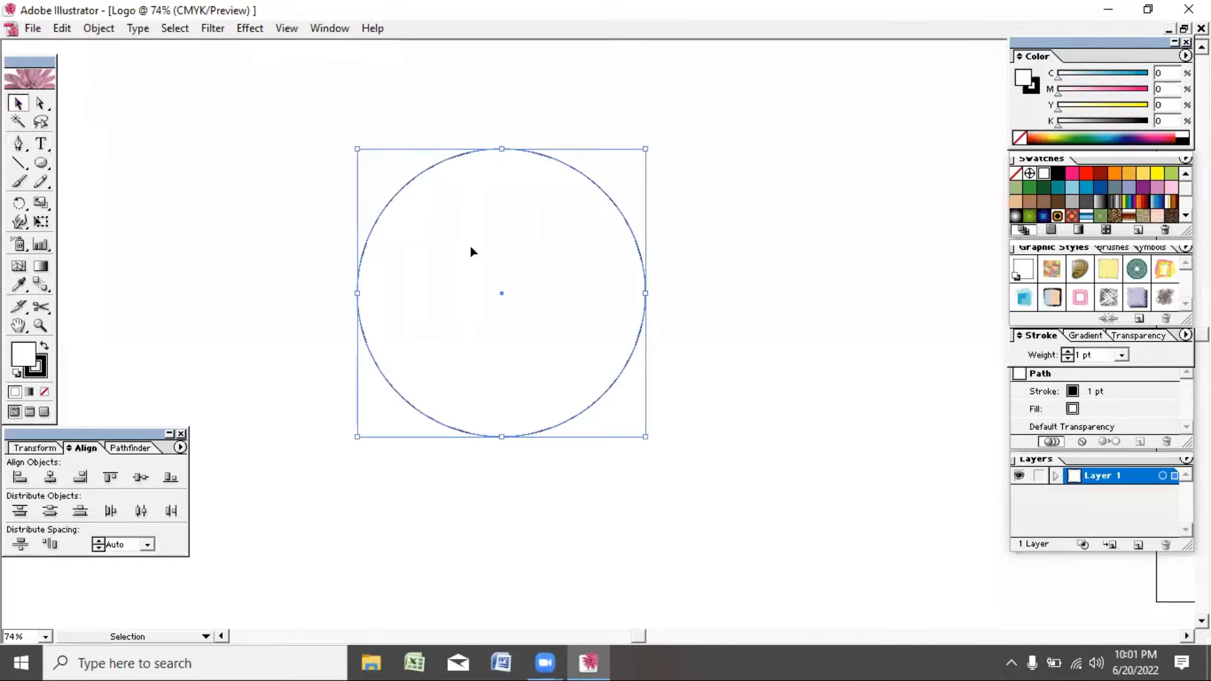
{"action": "left_click", "coordinate": [1122, 355]}
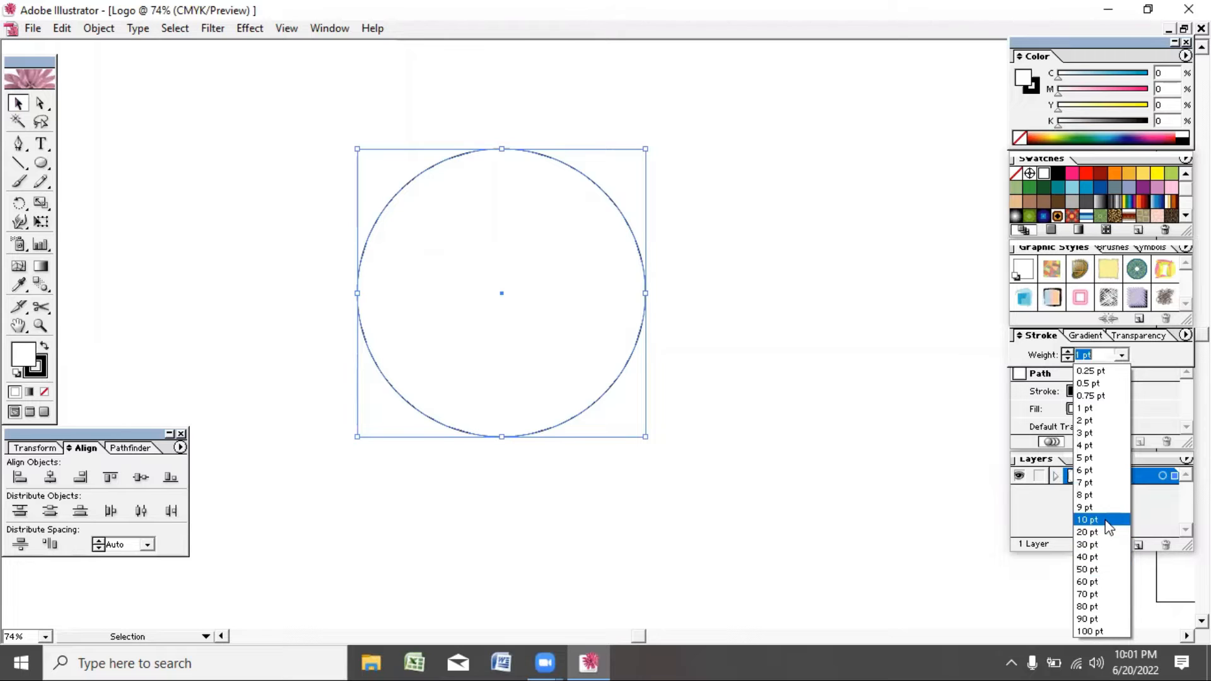
{"action": "left_click", "coordinate": [1108, 529]}
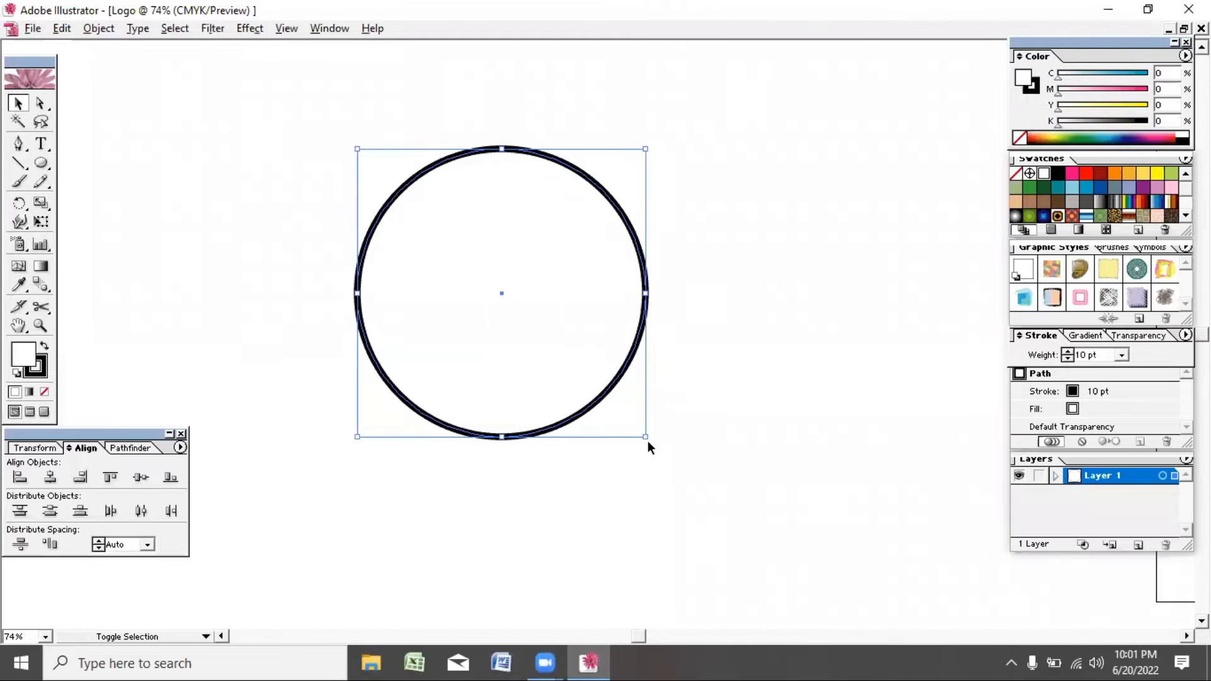
{"action": "left_click_drag", "start_coordinate": [646, 439], "coordinate": [628, 418]}
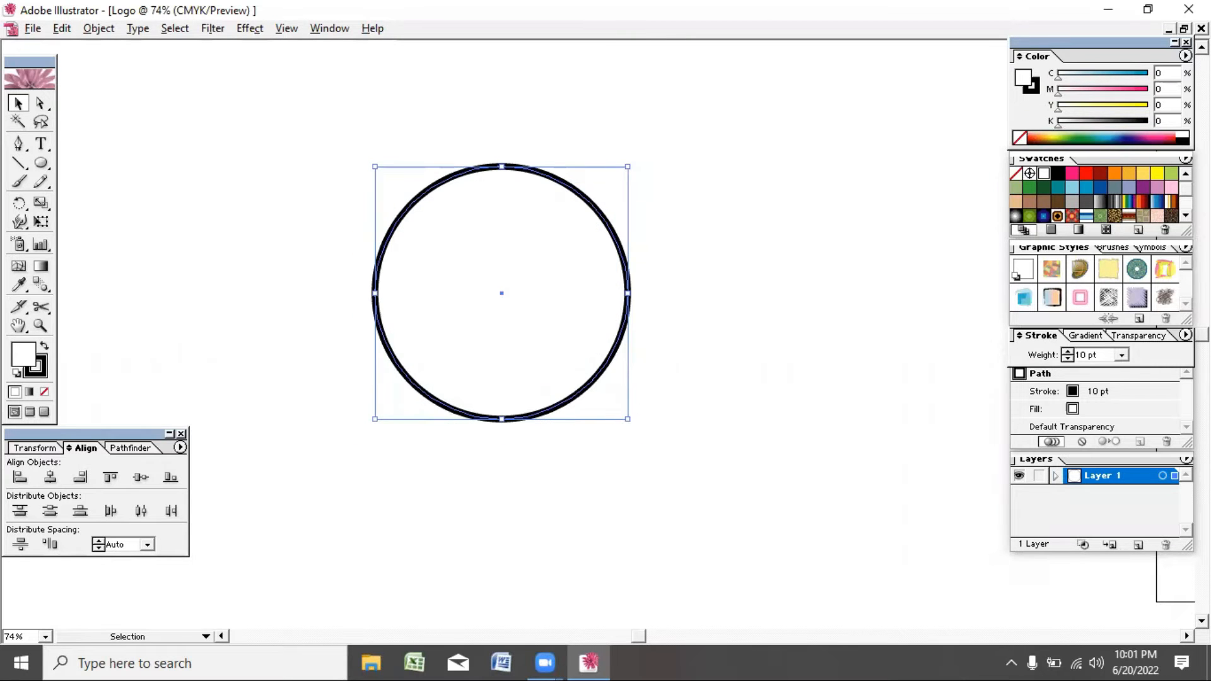
Try heavier stroke weights of 20 pt and 25 pt on the circle
{"action": "left_click", "coordinate": [1122, 355]}
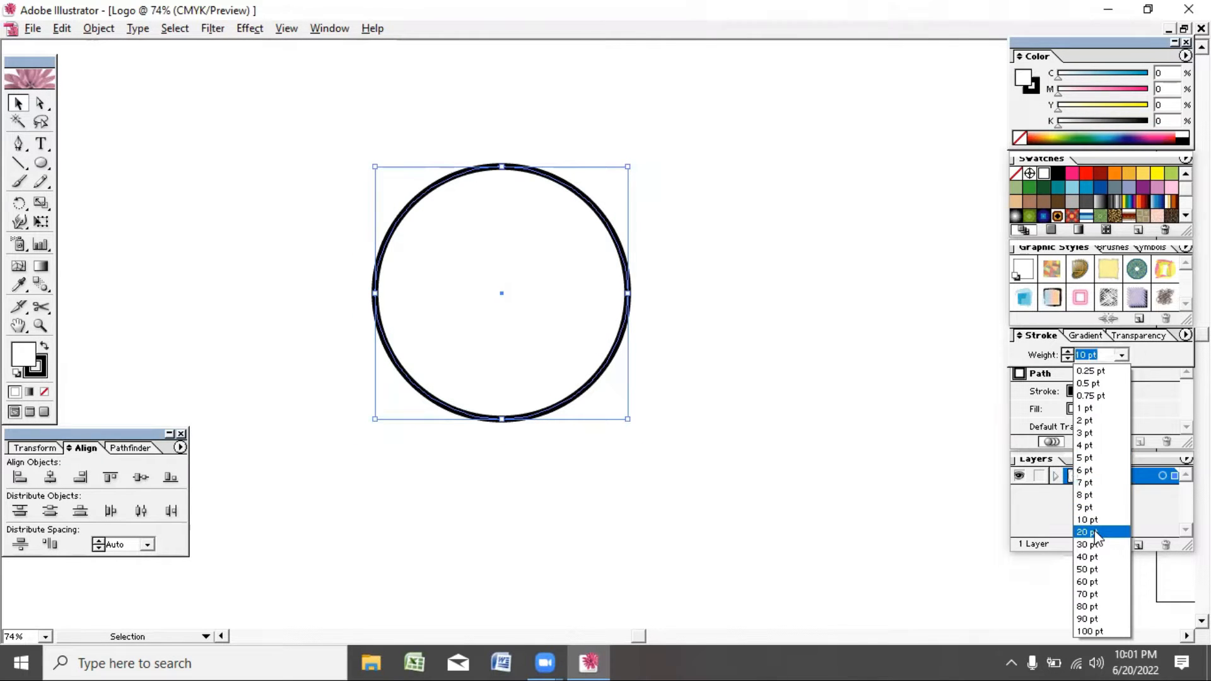
{"action": "left_click", "coordinate": [1095, 534]}
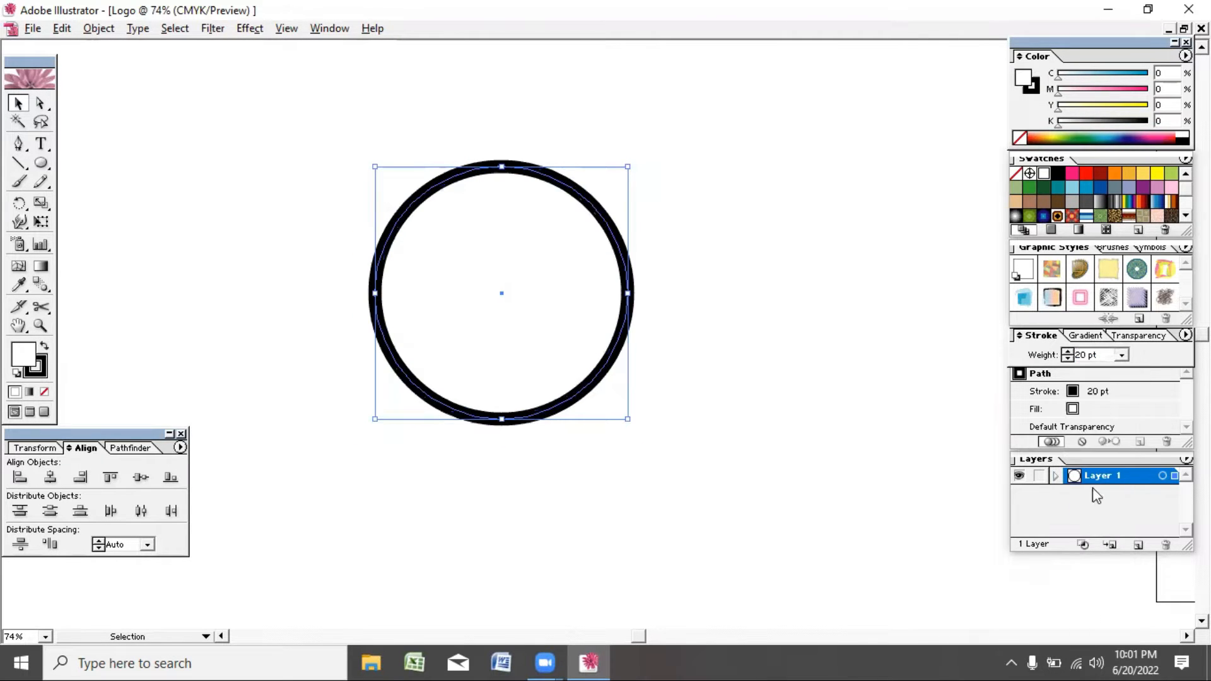
{"action": "left_click", "coordinate": [1122, 355]}
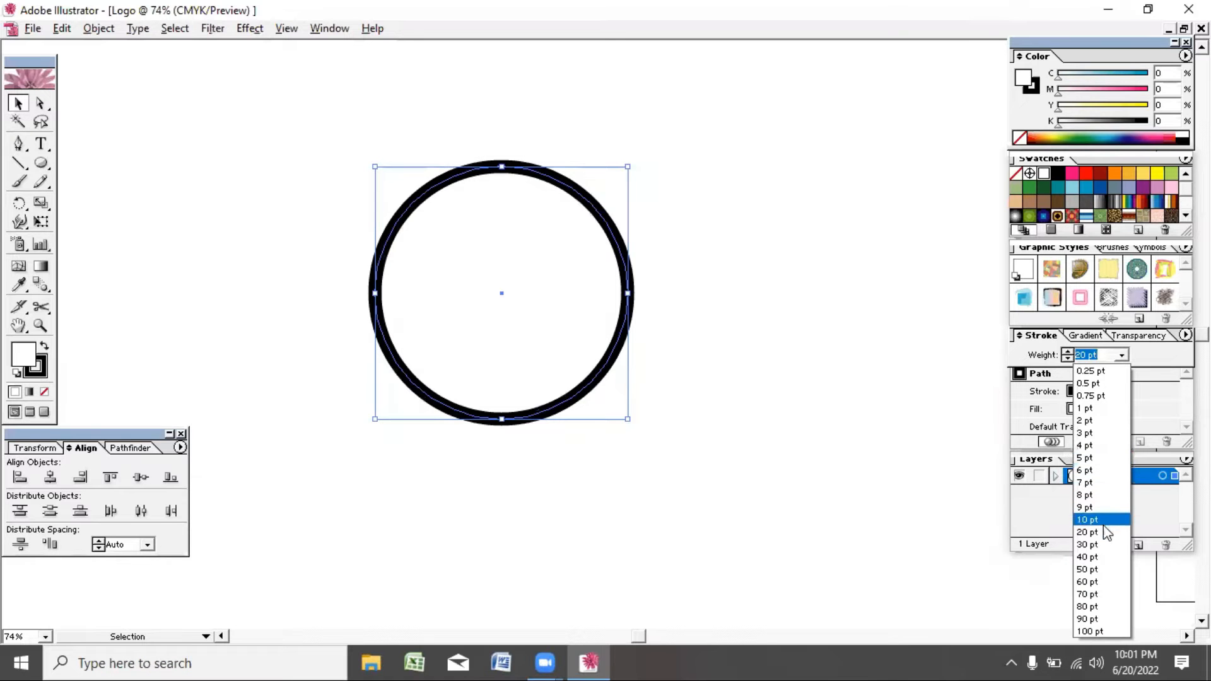
{"action": "left_click", "coordinate": [1108, 354]}
{"action": "left_click_drag", "start_coordinate": [1112, 354], "coordinate": [1042, 340]}
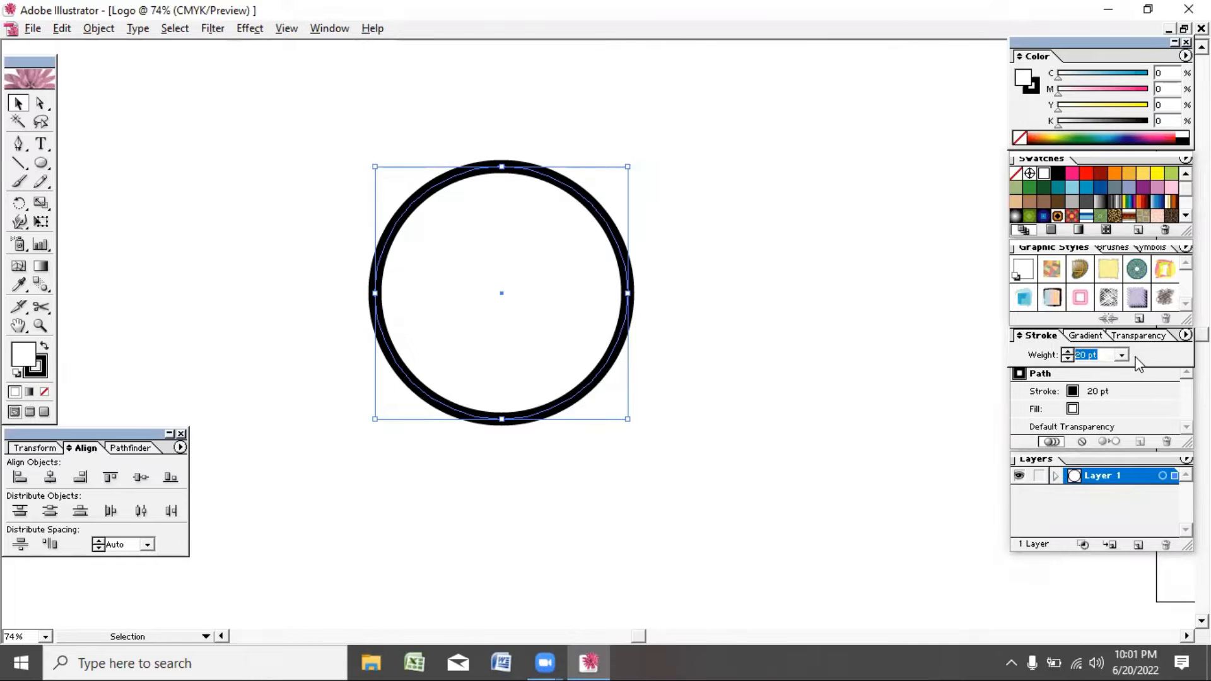
{"action": "key", "text": "BackSpace"}
{"action": "type", "text": "25"}
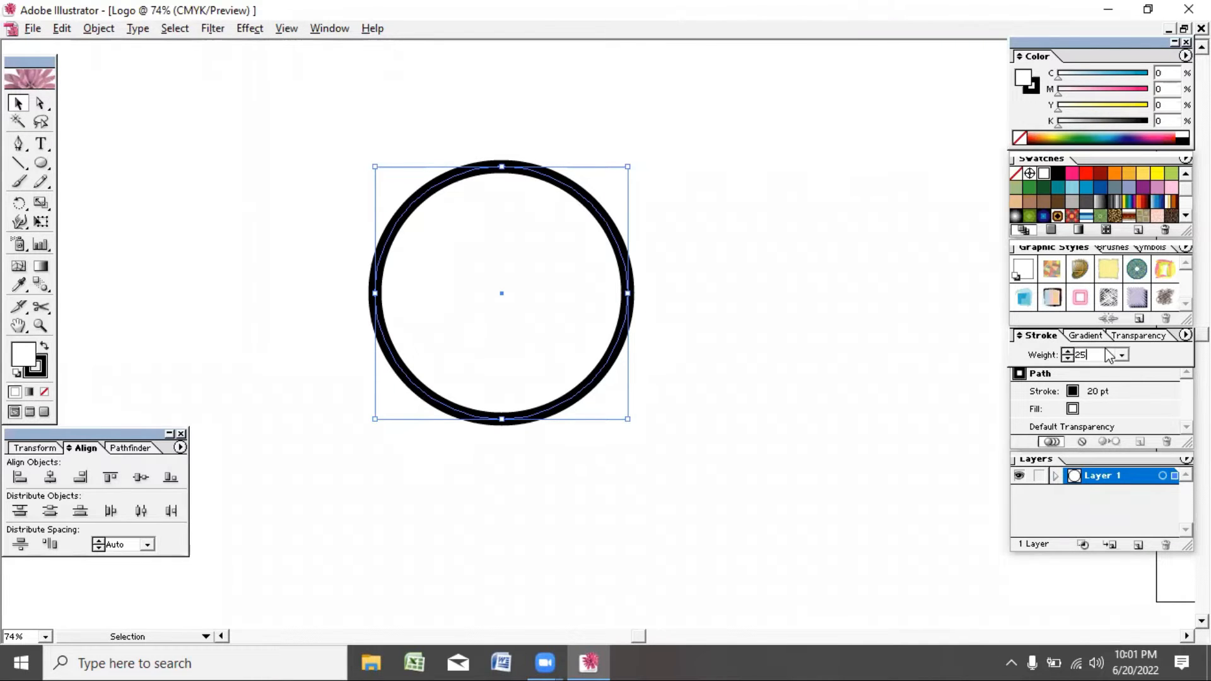
{"action": "key", "text": "Return"}
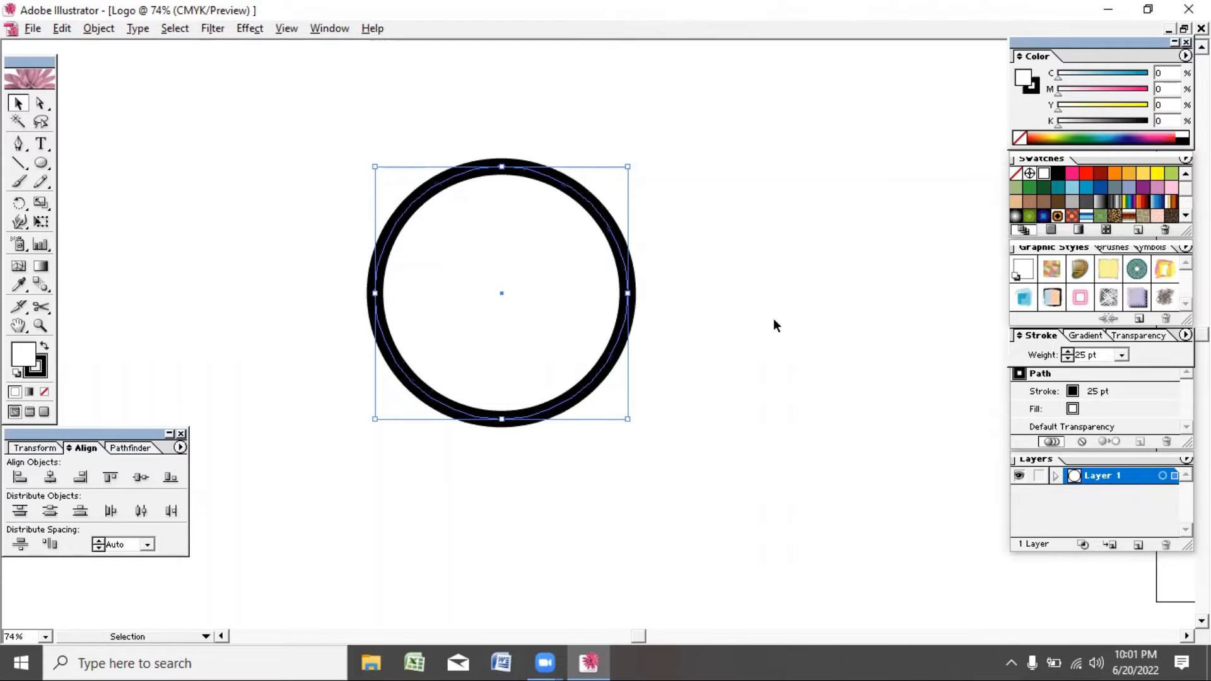
Set the circle's stroke weight to 30 pt and deselect it
{"action": "left_click", "coordinate": [1123, 357]}
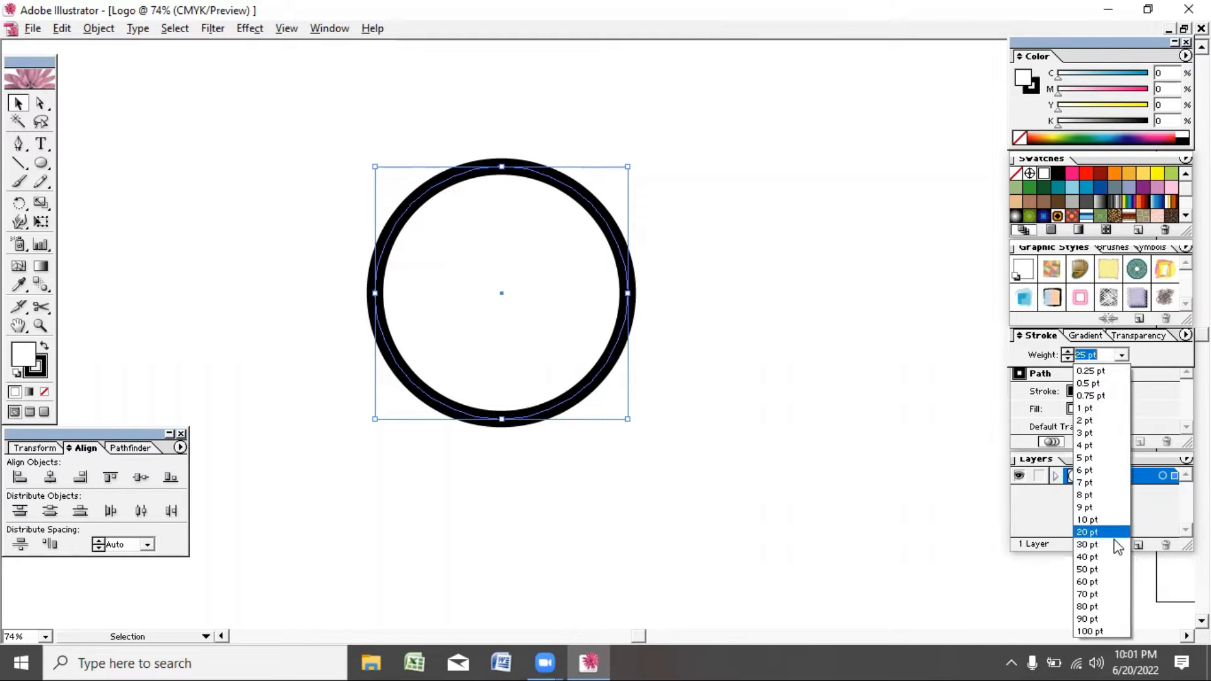
{"action": "left_click", "coordinate": [1114, 550]}
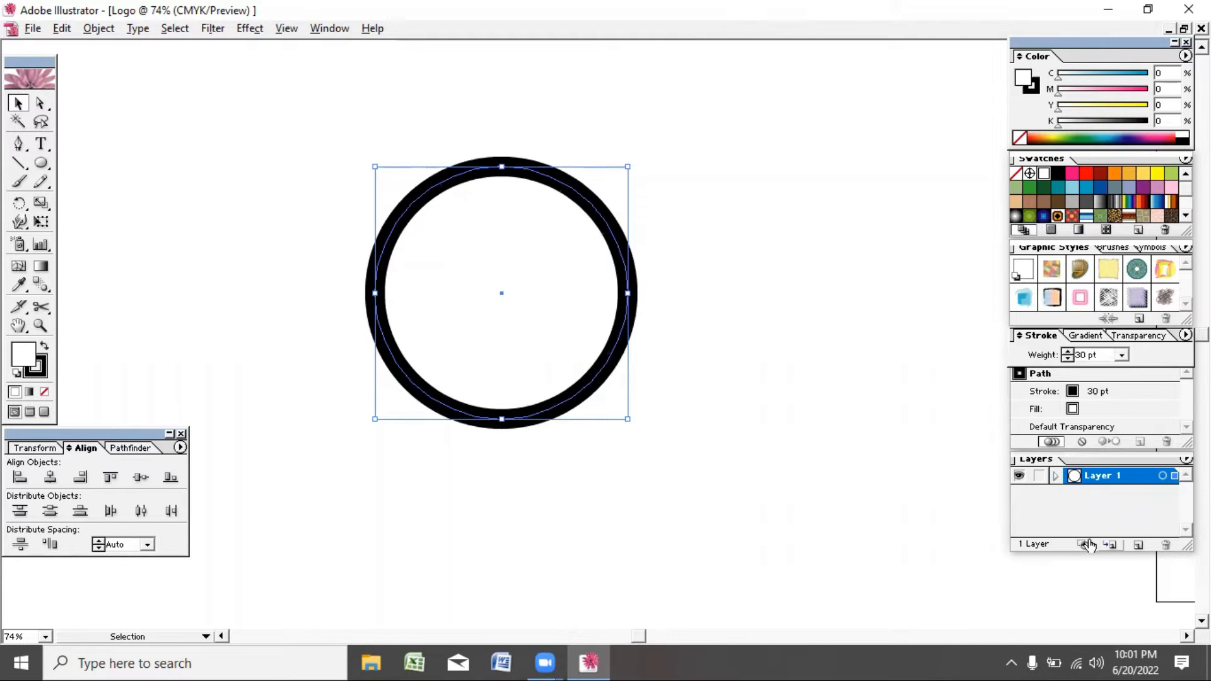
{"action": "left_click", "coordinate": [714, 328]}
{"action": "left_click_drag", "start_coordinate": [328, 124], "coordinate": [476, 290]}
{"action": "left_click", "coordinate": [629, 341]}
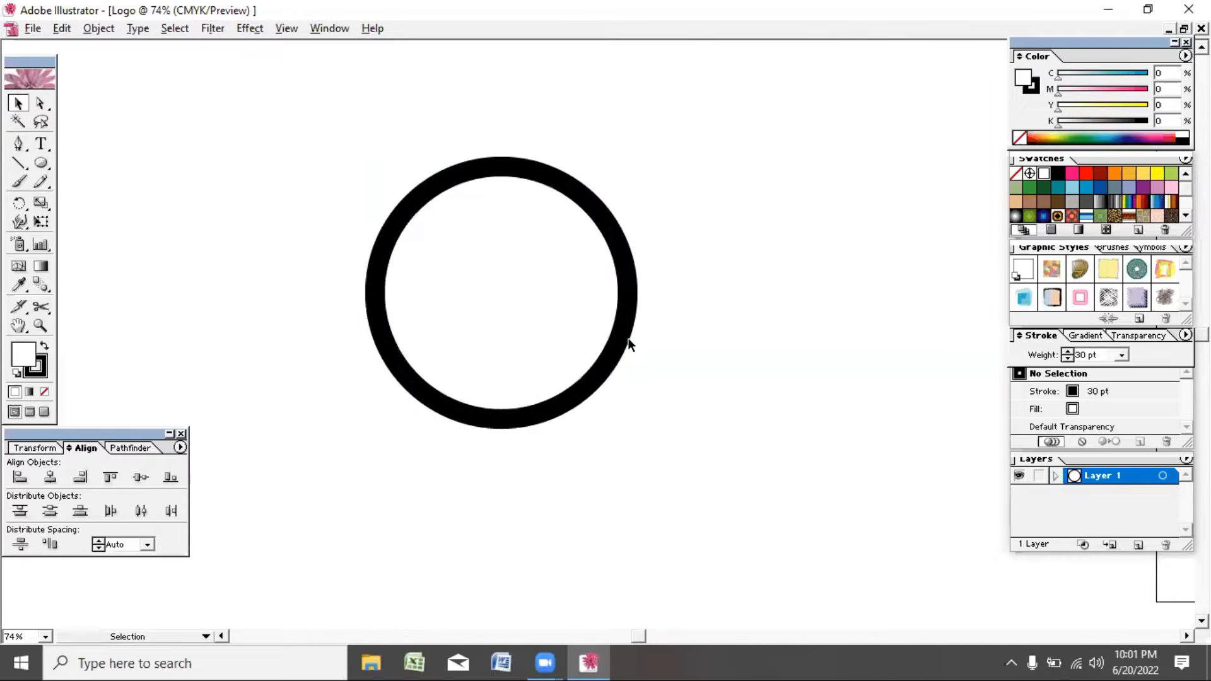
Try light blue, light orange and purple swatch fills on the circle, and undo the fill changes
{"action": "left_click_drag", "start_coordinate": [421, 191], "coordinate": [460, 229]}
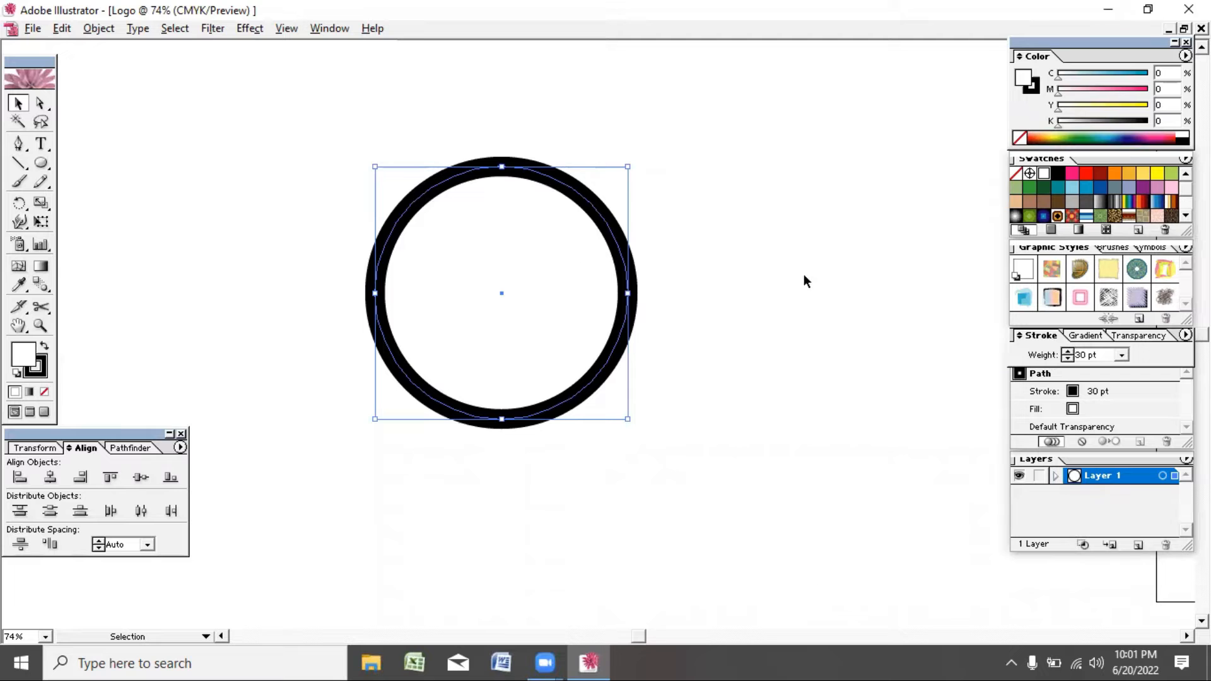
{"action": "left_click", "coordinate": [1072, 187]}
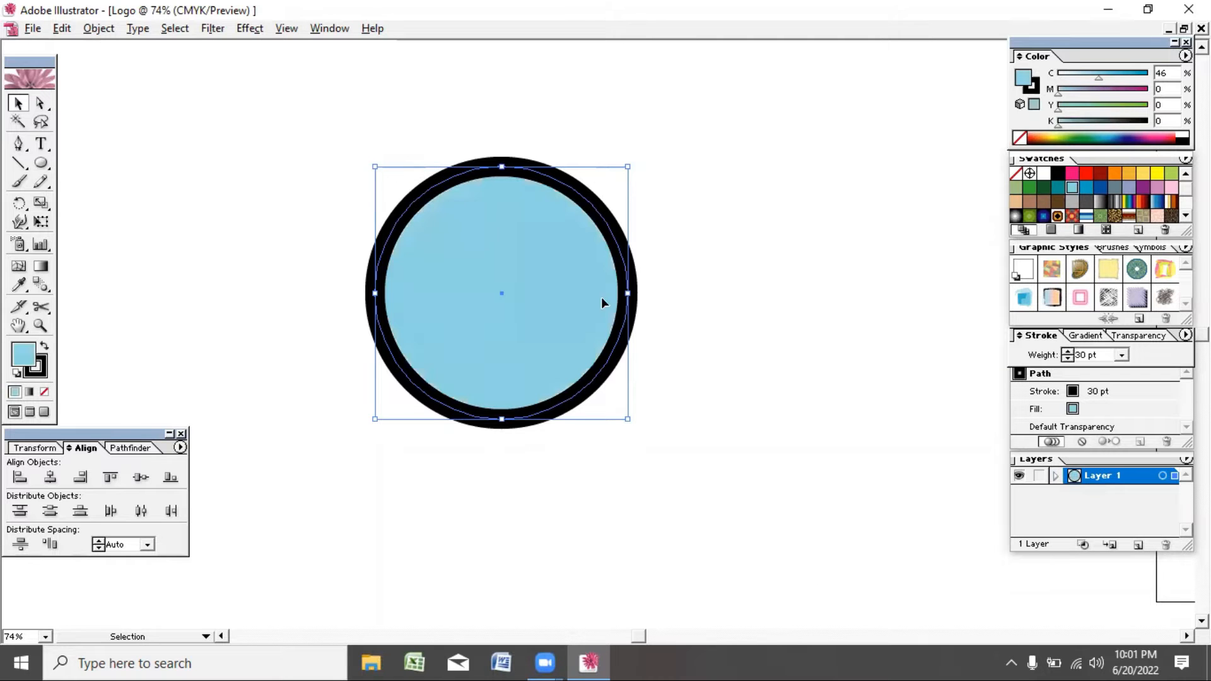
{"action": "left_click", "coordinate": [1146, 177]}
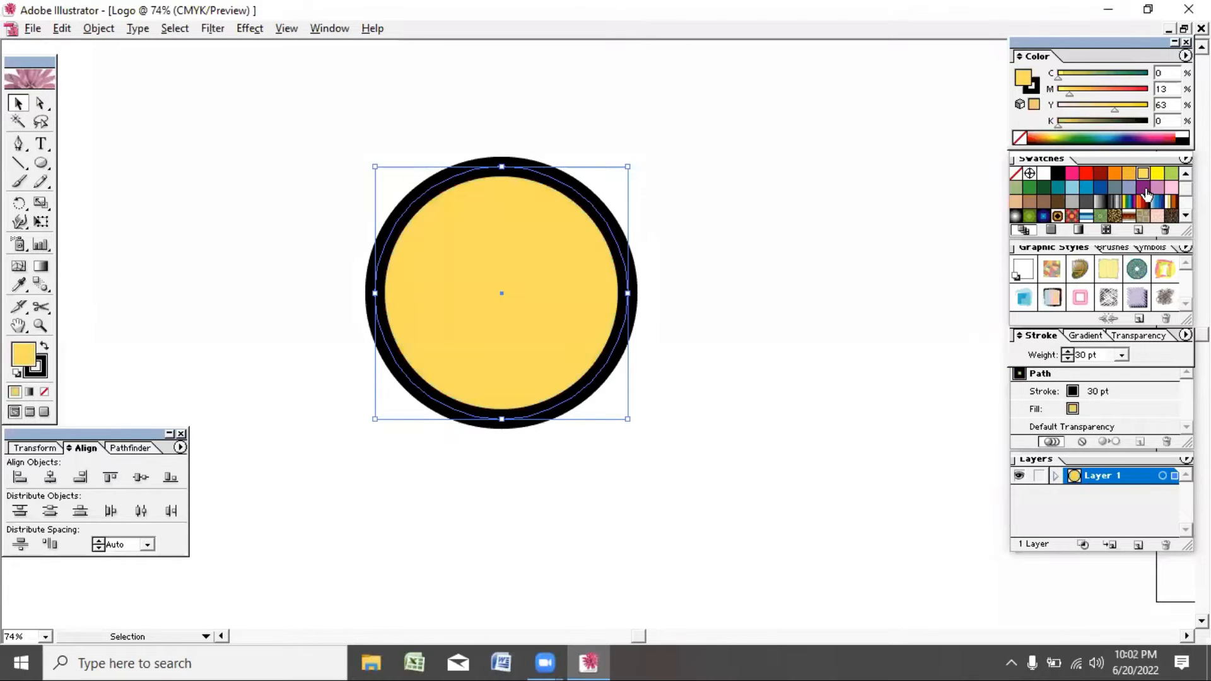
{"action": "left_click", "coordinate": [1143, 188]}
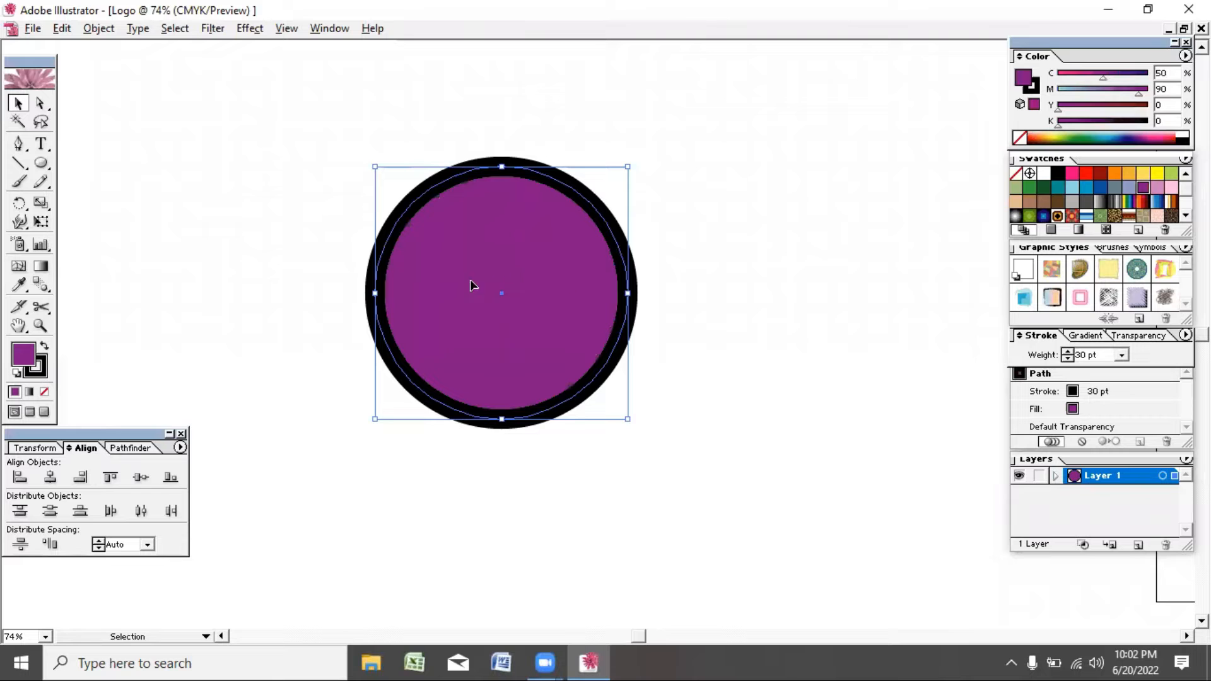
{"action": "left_click", "coordinate": [16, 375]}
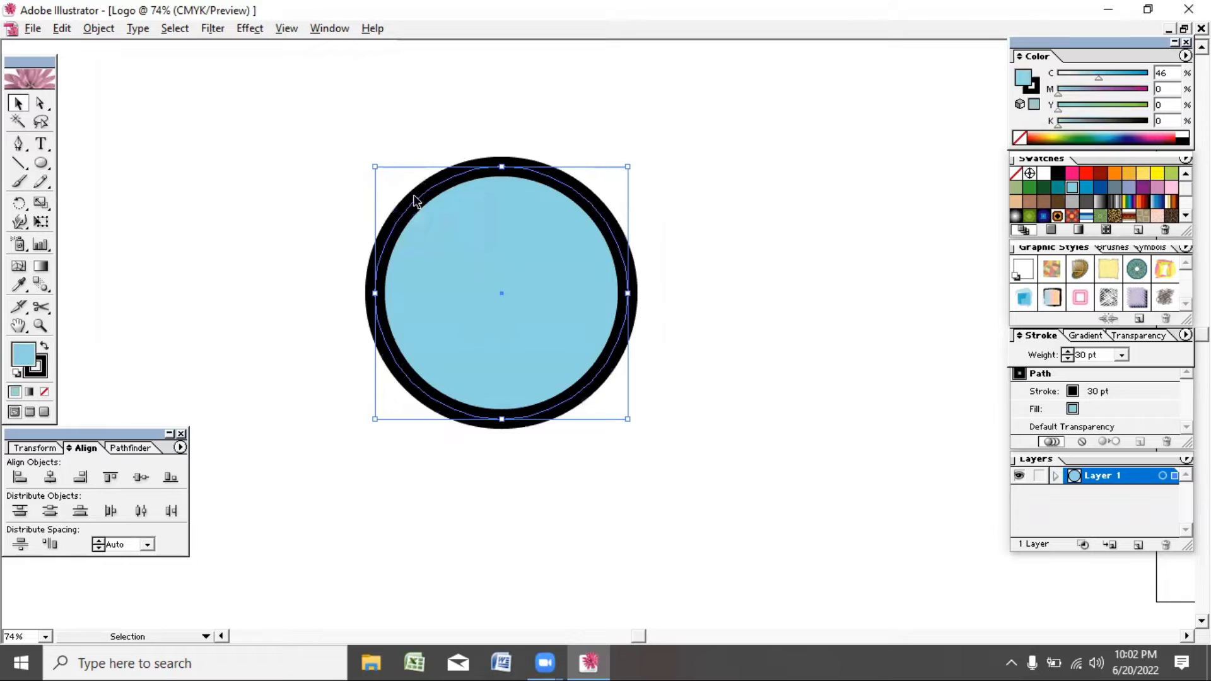
{"action": "key", "text": "ctrl+z"}
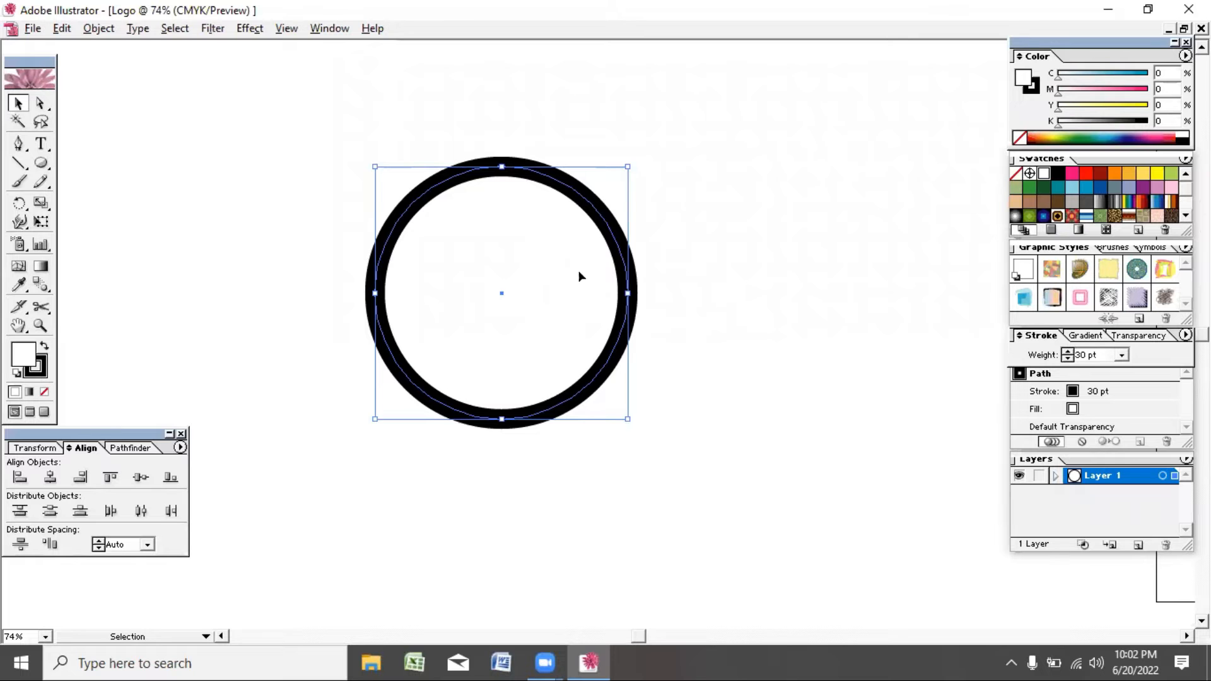
Try red, dark red and yellow swatch fills on the circle, and return the fill to white
{"action": "left_click", "coordinate": [1086, 174]}
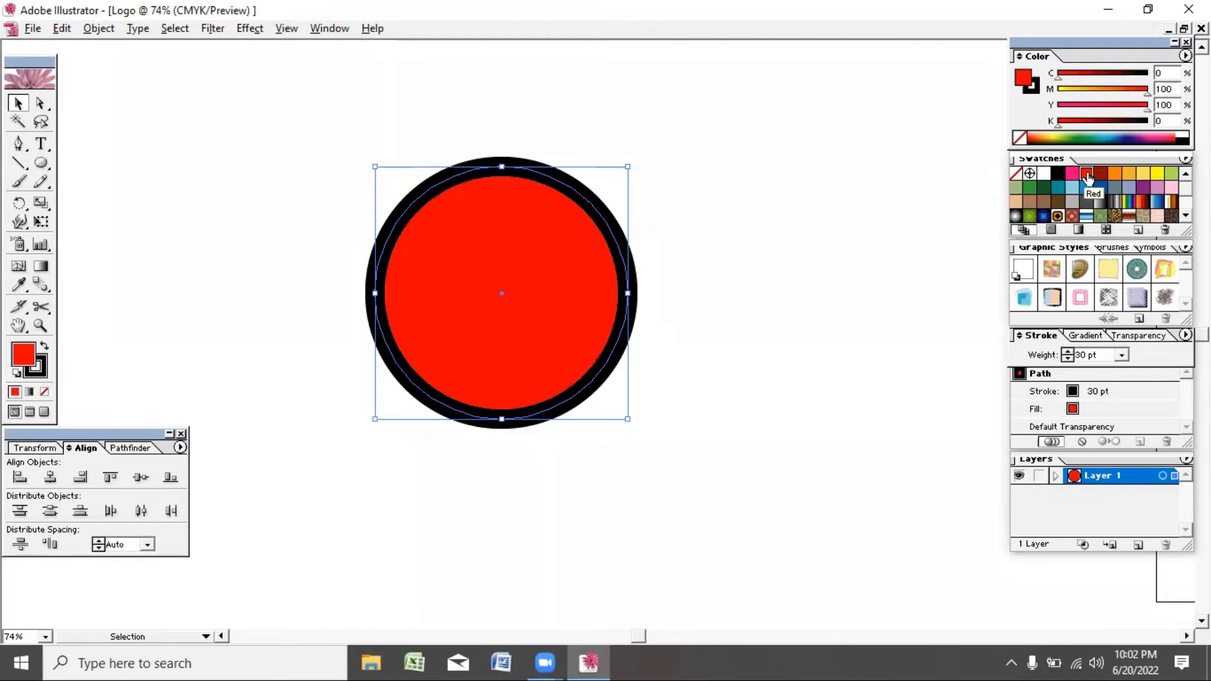
{"action": "left_click", "coordinate": [1099, 174]}
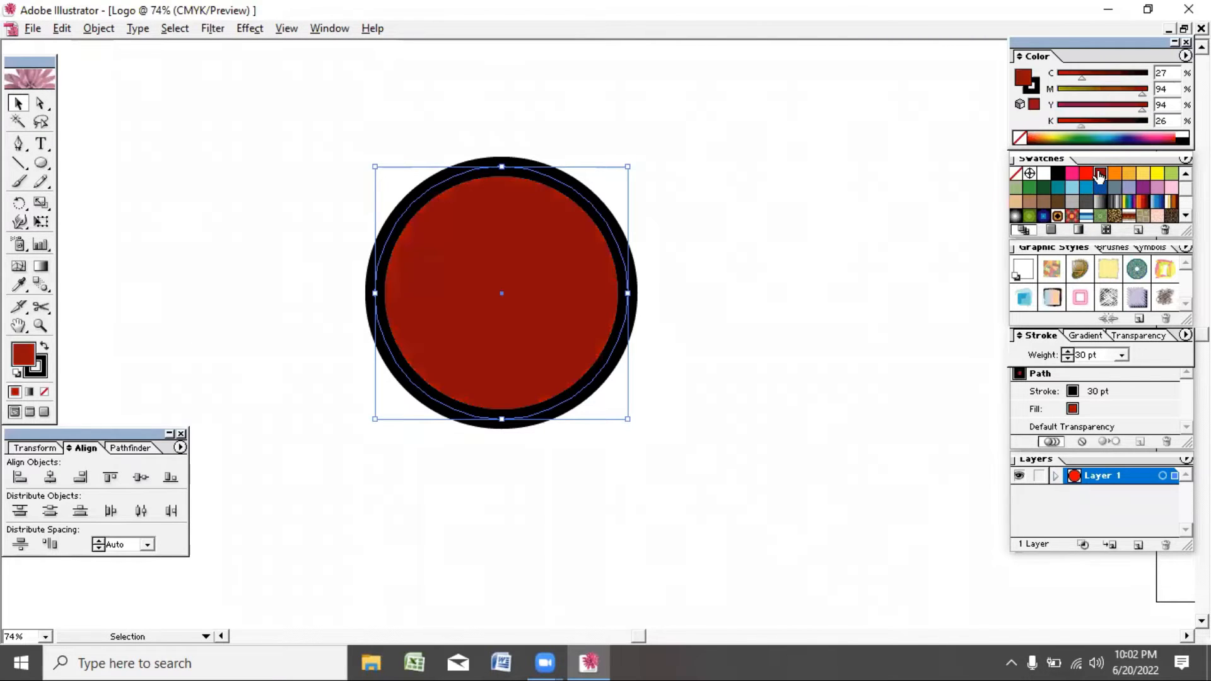
{"action": "left_click", "coordinate": [1156, 175]}
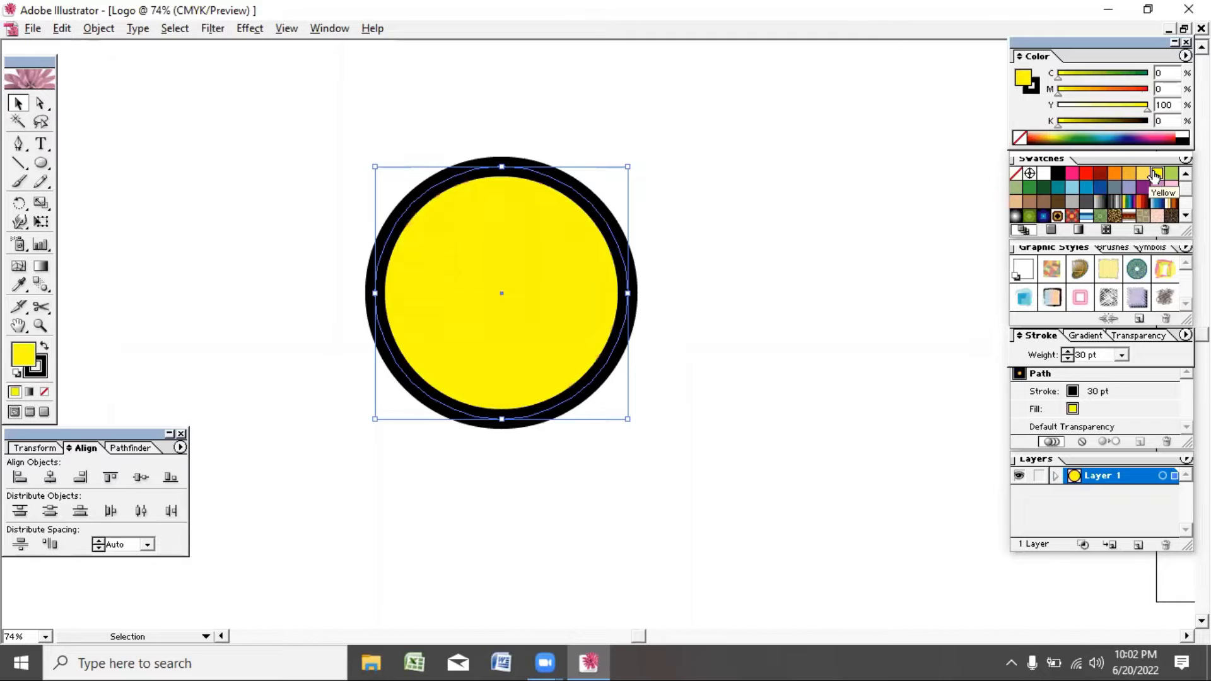
{"action": "left_click", "coordinate": [1045, 176]}
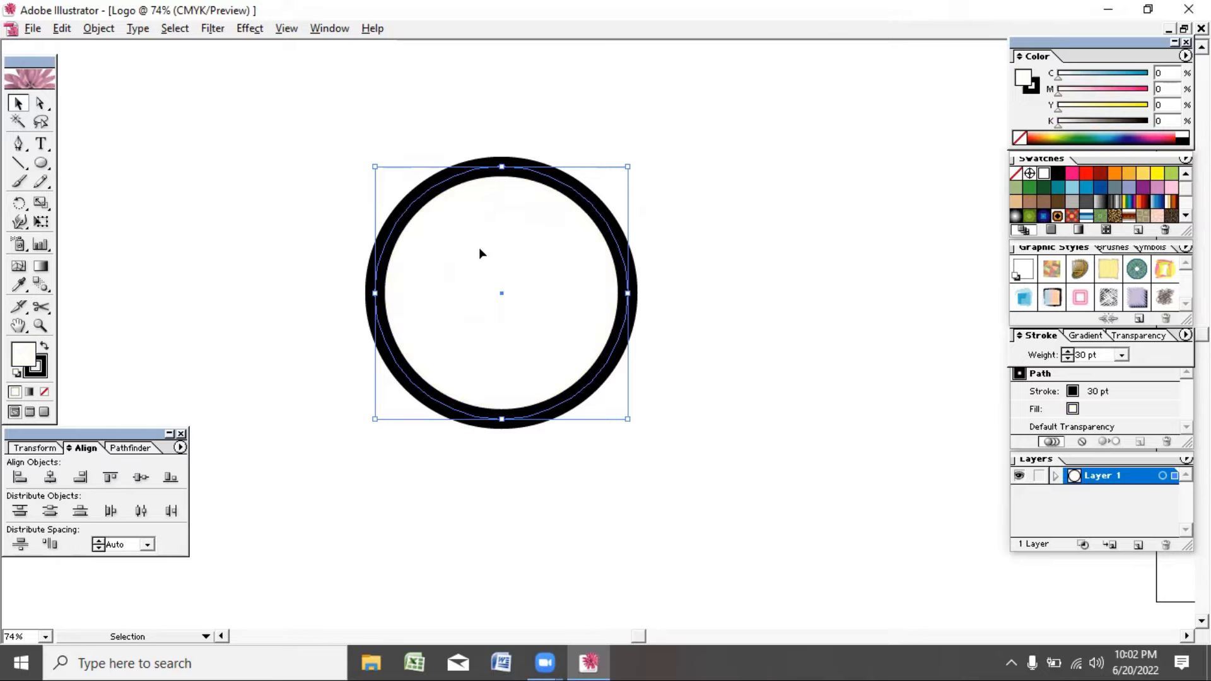
Try removing the circle's fill and resetting it to the default fill and stroke, and undo both changes
{"action": "left_click", "coordinate": [45, 392]}
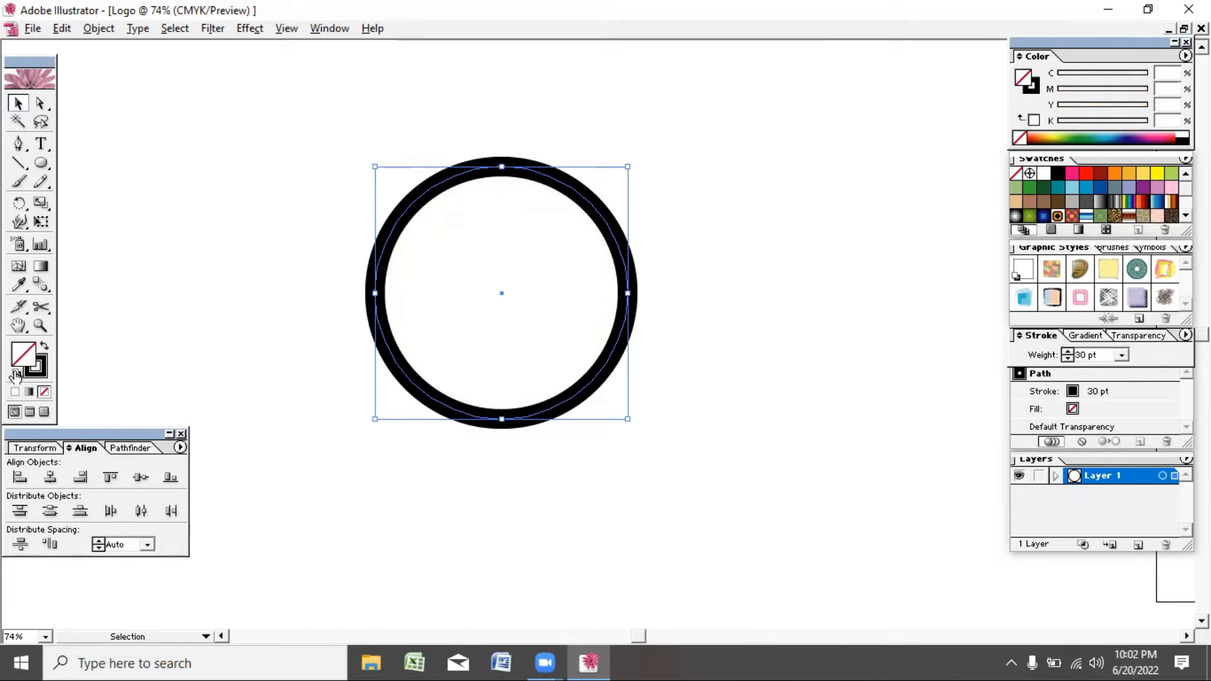
{"action": "left_click", "coordinate": [17, 373]}
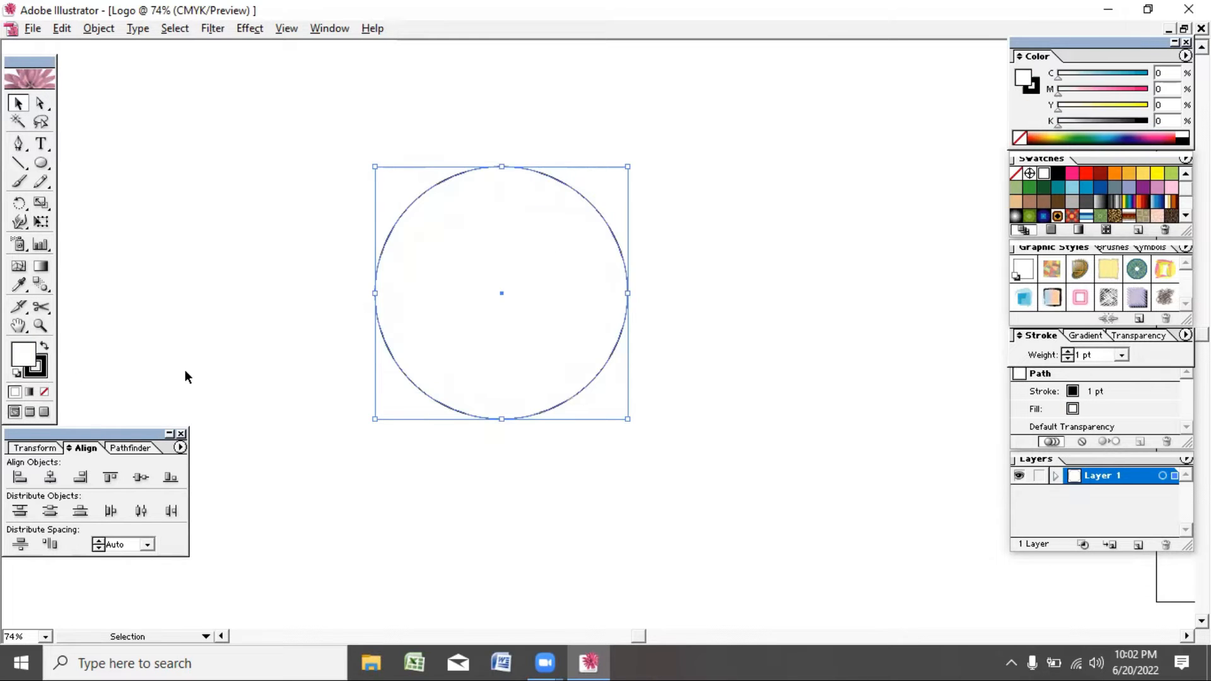
{"action": "key", "text": "ctrl+z"}
{"action": "key", "text": "ctrl+z"}
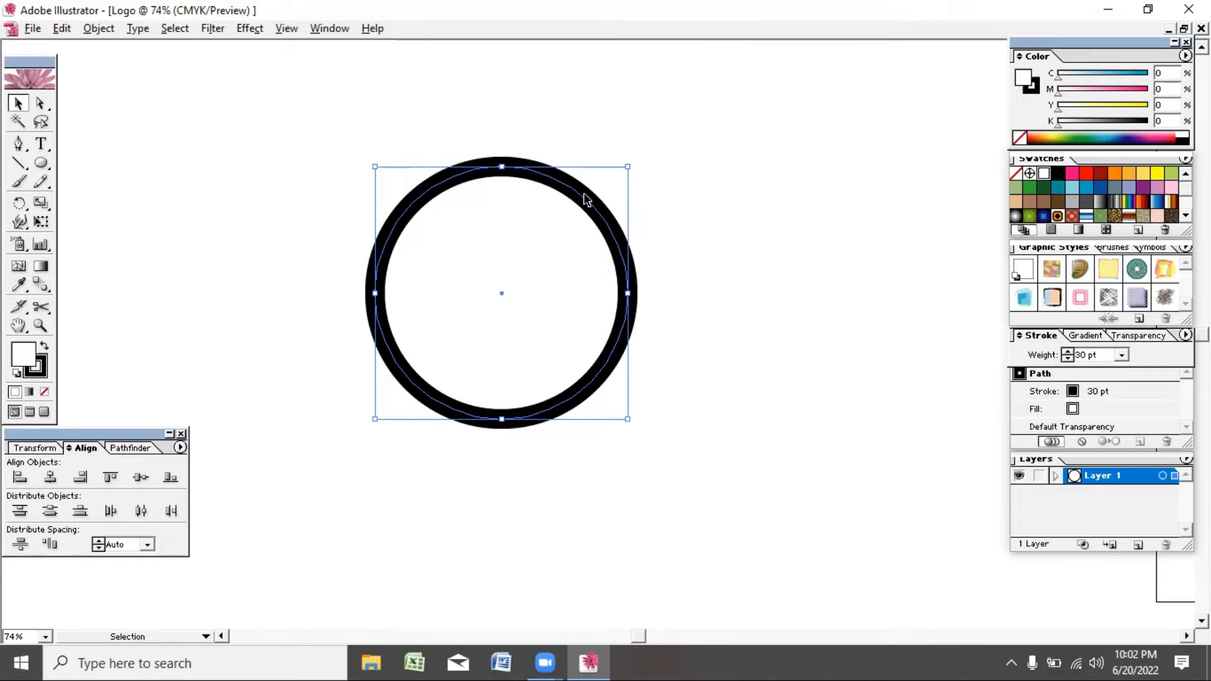
Shift the circle slightly to the right and down on the artboard
{"action": "left_click_drag", "start_coordinate": [574, 185], "coordinate": [562, 156]}
{"action": "left_click", "coordinate": [335, 135]}
{"action": "left_click_drag", "start_coordinate": [336, 130], "coordinate": [540, 245]}
{"action": "mouse_move", "coordinate": [522, 181]}
{"action": "left_mouse_down"}
{"action": "mouse_move", "coordinate": [505, 135]}
{"action": "mouse_move", "coordinate": [541, 176]}
{"action": "left_mouse_up"}
{"action": "mouse_move", "coordinate": [329, 155]}
{"action": "left_mouse_down"}
{"action": "mouse_move", "coordinate": [562, 343]}
{"action": "mouse_move", "coordinate": [653, 465]}
{"action": "left_mouse_up"}
{"action": "left_click", "coordinate": [656, 470]}
Select the circle and convert its 30 pt stroke into a filled shape with Outline Stroke
{"action": "mouse_move", "coordinate": [329, 156]}
{"action": "left_mouse_down"}
{"action": "mouse_move", "coordinate": [575, 333]}
{"action": "mouse_move", "coordinate": [706, 449]}
{"action": "mouse_move", "coordinate": [687, 431]}
{"action": "left_mouse_up"}
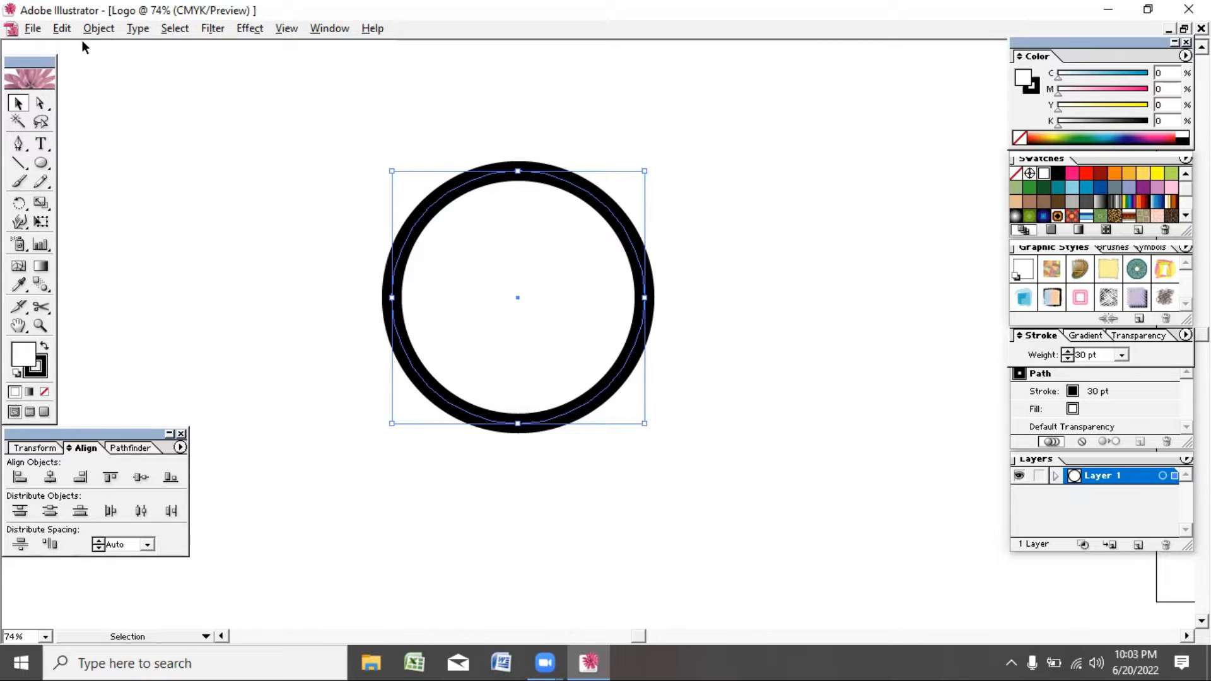
{"action": "left_click", "coordinate": [95, 30]}
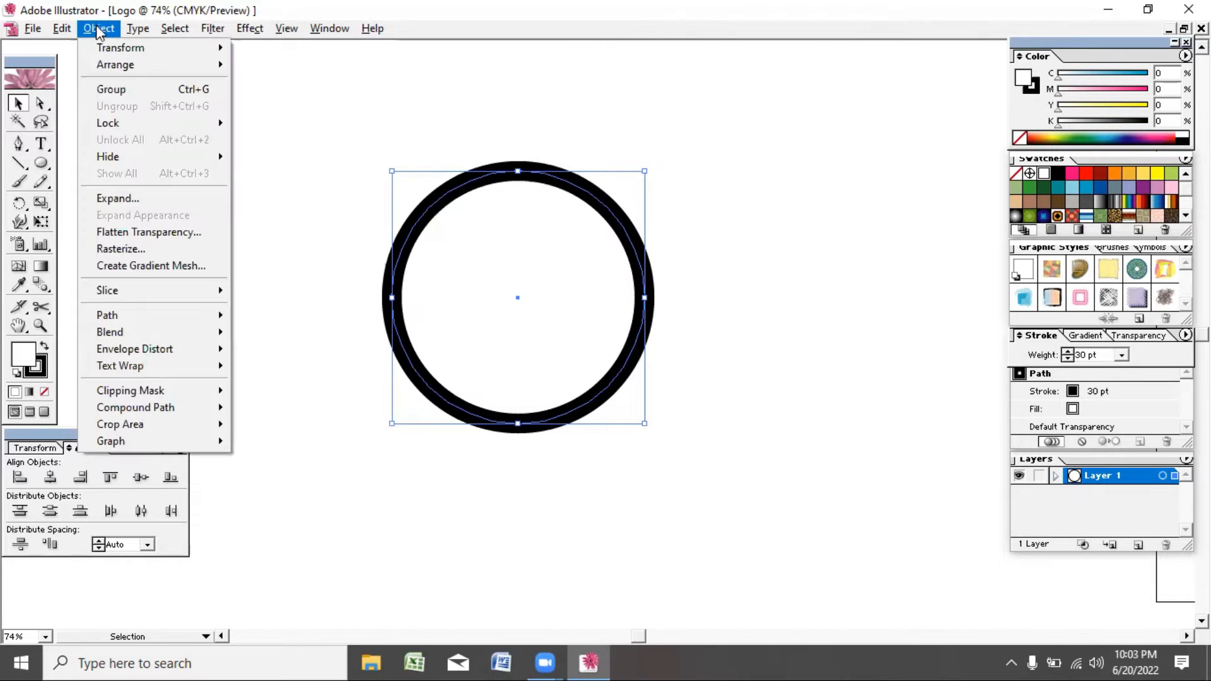
{"action": "mouse_move", "coordinate": [135, 320]}
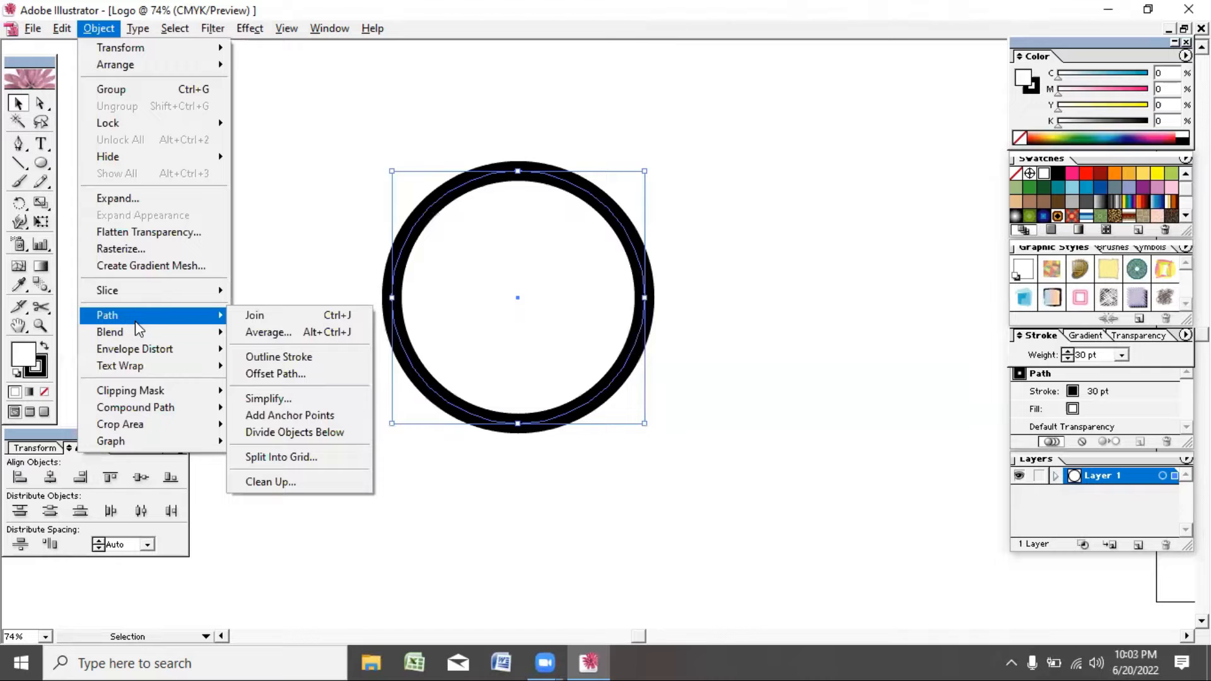
{"action": "left_click", "coordinate": [319, 358]}
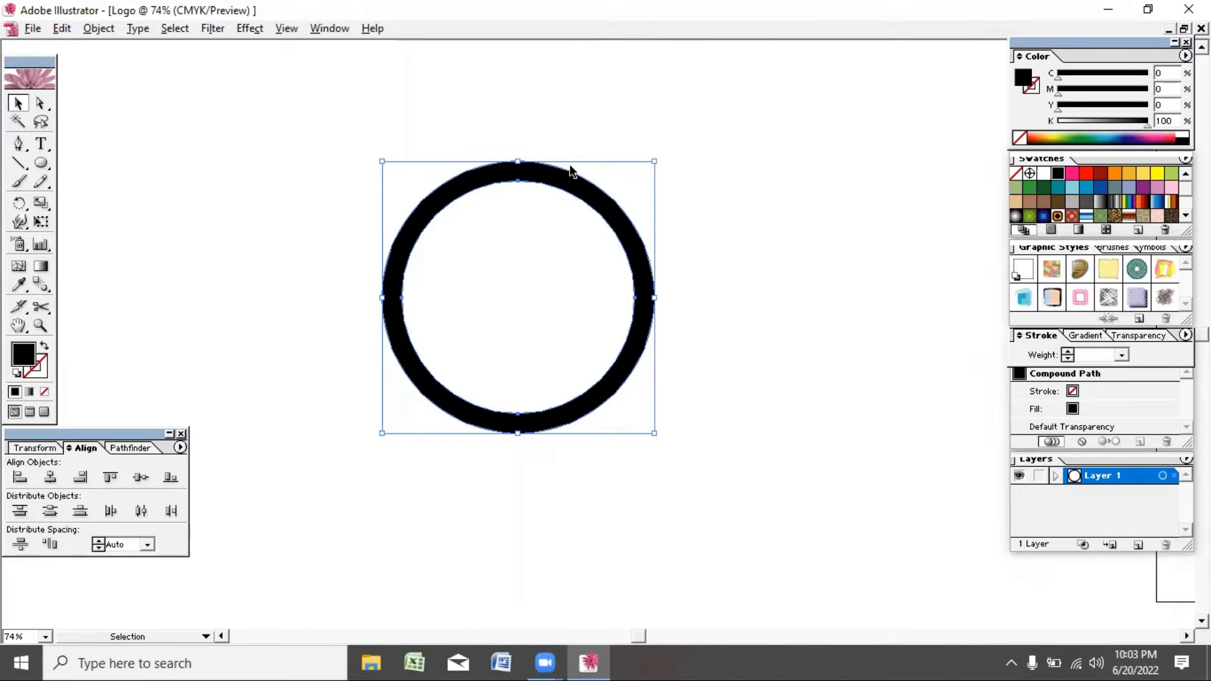
Ungroup the outlined ring from its inner white circle and deselect them
{"action": "right_click", "coordinate": [577, 300]}
{"action": "left_click", "coordinate": [622, 224]}
{"action": "right_click", "coordinate": [635, 258]}
{"action": "left_click", "coordinate": [635, 254]}
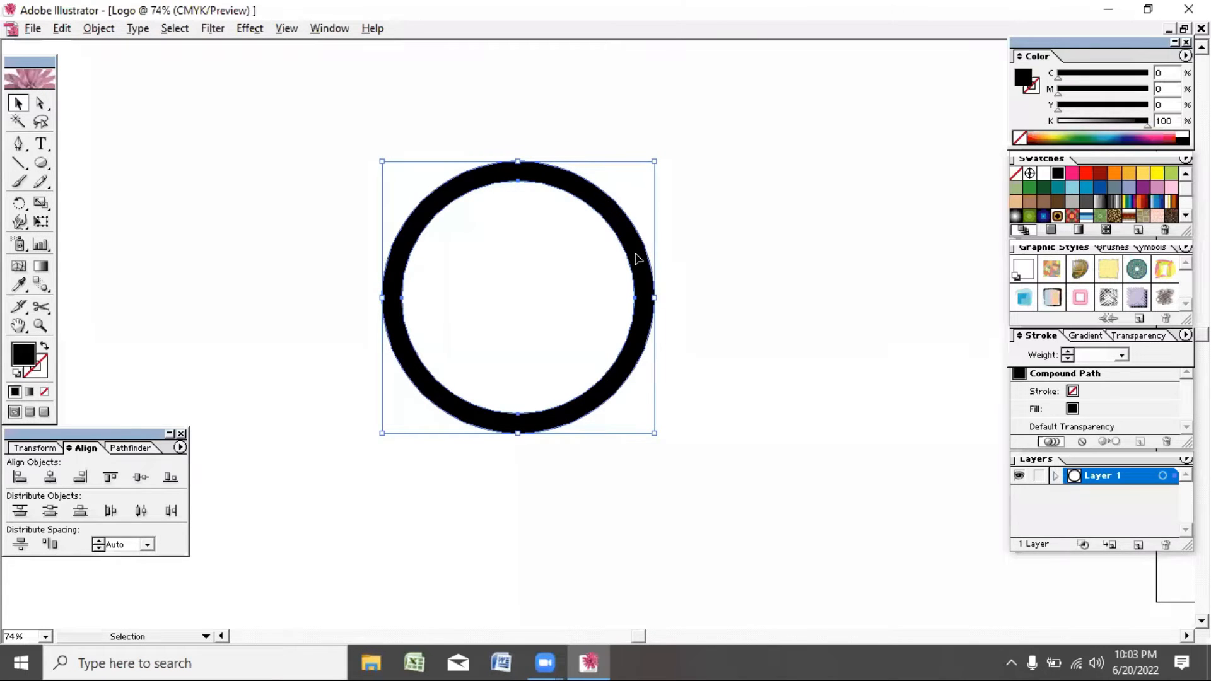
{"action": "left_click", "coordinate": [718, 222]}
{"action": "left_click", "coordinate": [635, 253]}
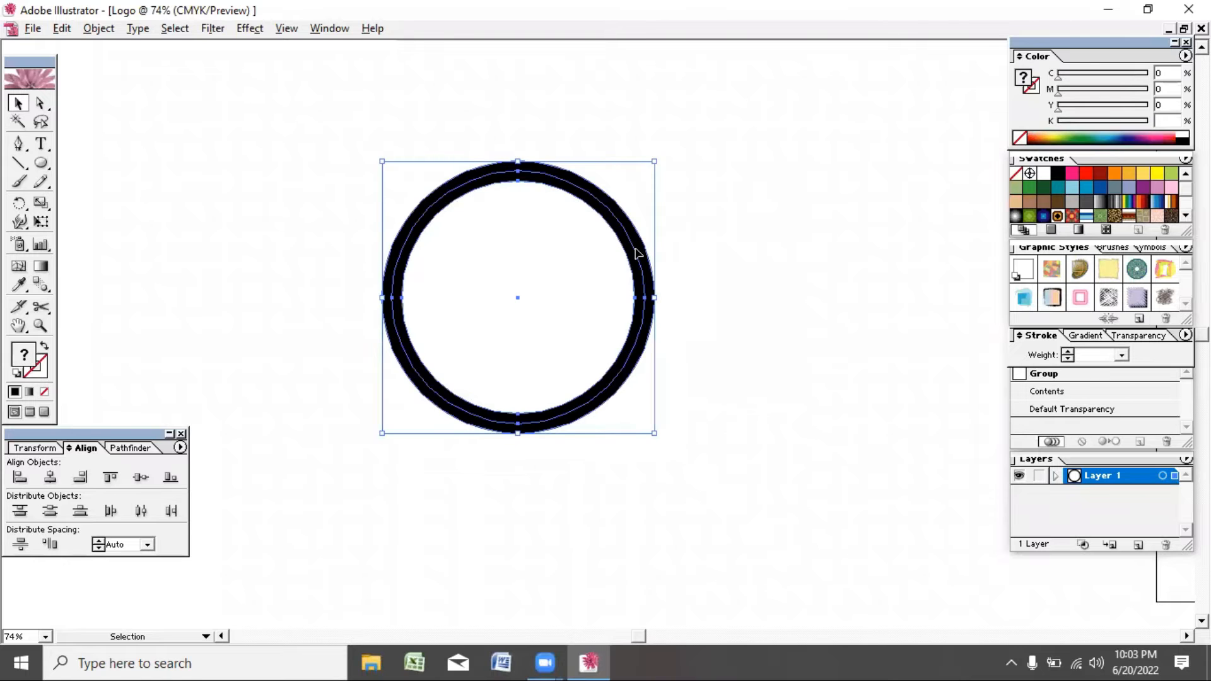
{"action": "left_click", "coordinate": [691, 260]}
{"action": "left_click_drag", "start_coordinate": [211, 63], "coordinate": [710, 414]}
{"action": "left_click", "coordinate": [99, 30]}
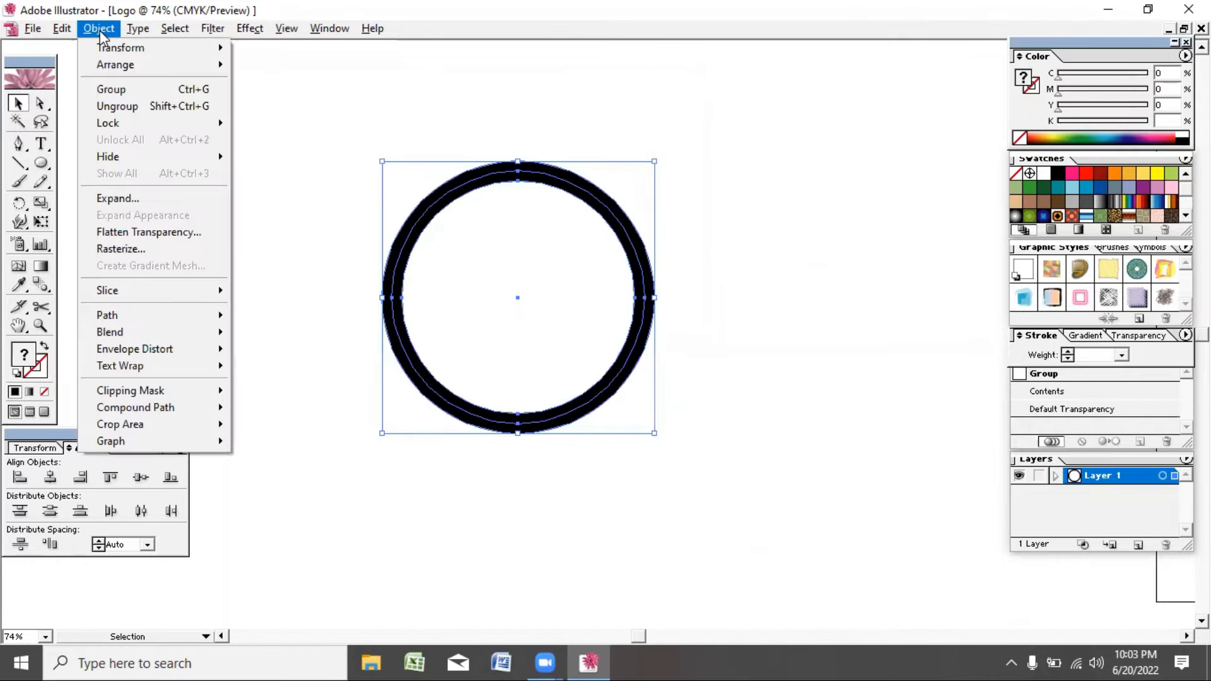
{"action": "left_click", "coordinate": [129, 107]}
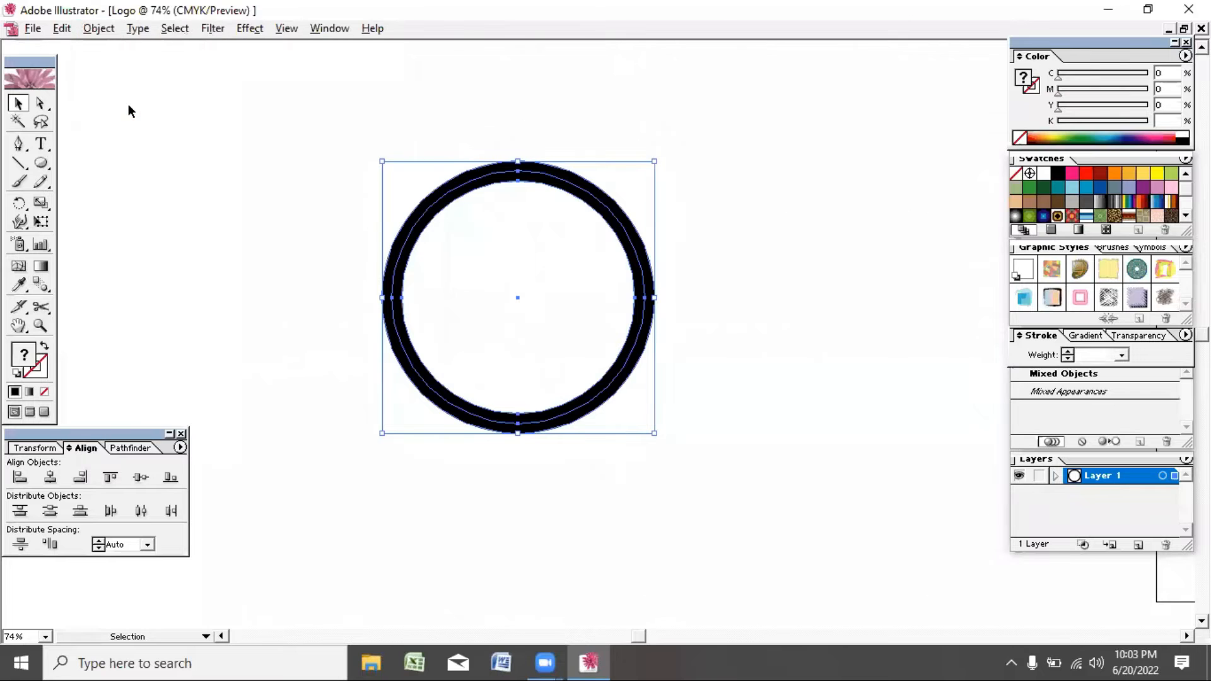
{"action": "left_click", "coordinate": [685, 241]}
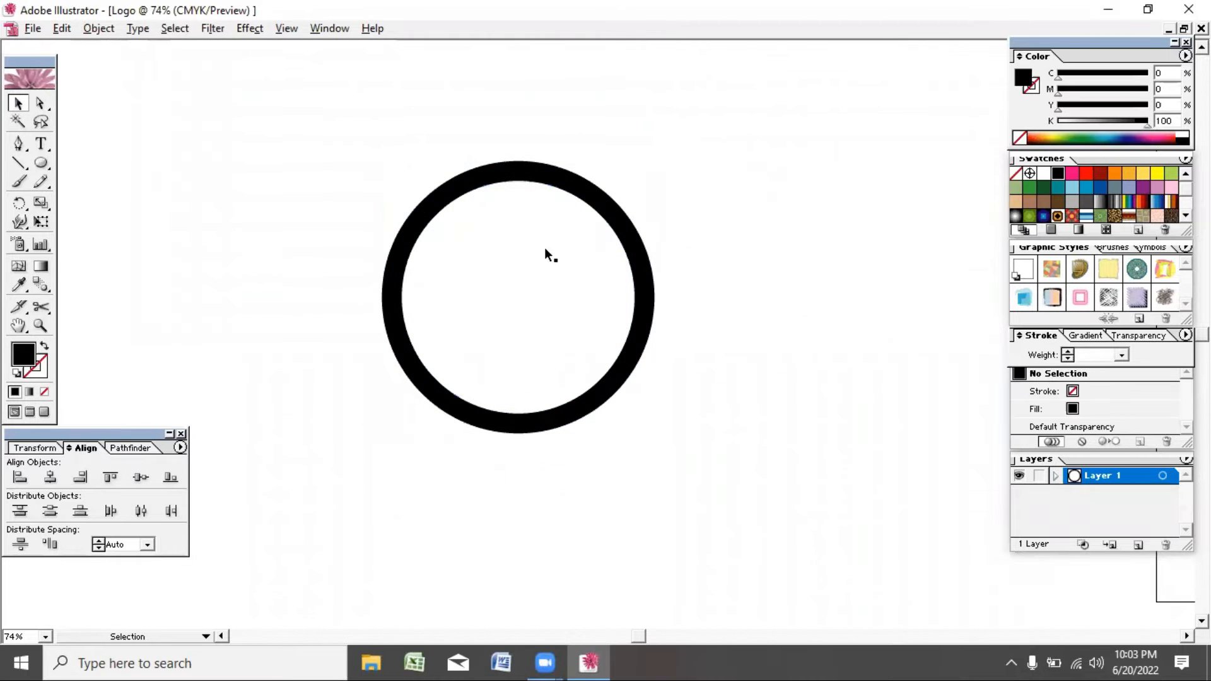
Move the white inner circle out of the ring and delete it after filling it yellow
{"action": "left_click_drag", "start_coordinate": [521, 247], "coordinate": [890, 204]}
{"action": "left_click", "coordinate": [1157, 174]}
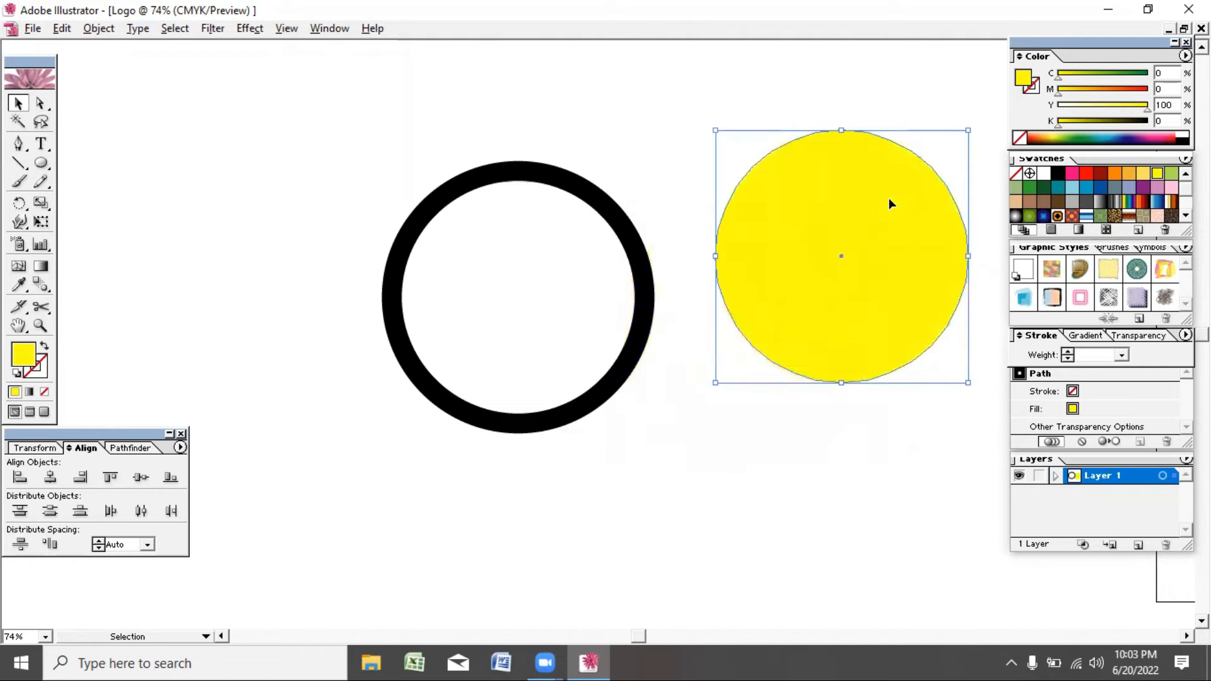
{"action": "key", "text": "Delete"}
Move the black ring to the right to free space beside it, and deselect it
{"action": "mouse_move", "coordinate": [643, 260]}
{"action": "left_mouse_down"}
{"action": "mouse_move", "coordinate": [656, 291]}
{"action": "mouse_move", "coordinate": [656, 252]}
{"action": "left_mouse_up"}
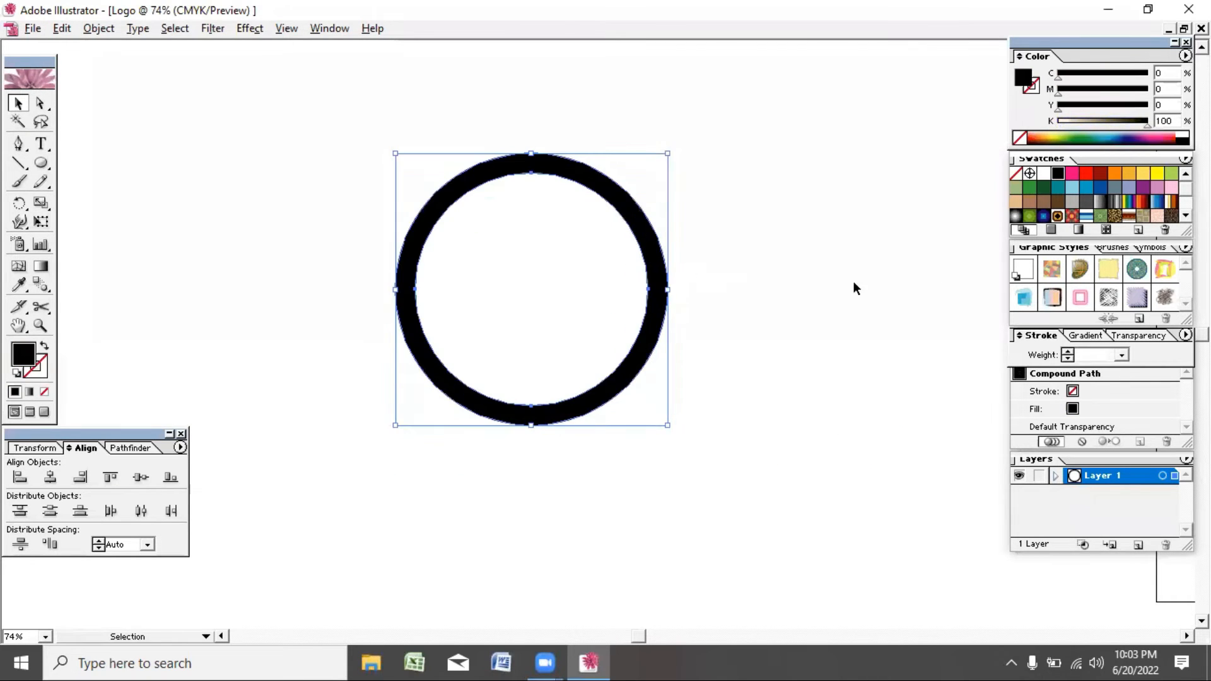
{"action": "left_click", "coordinate": [533, 276]}
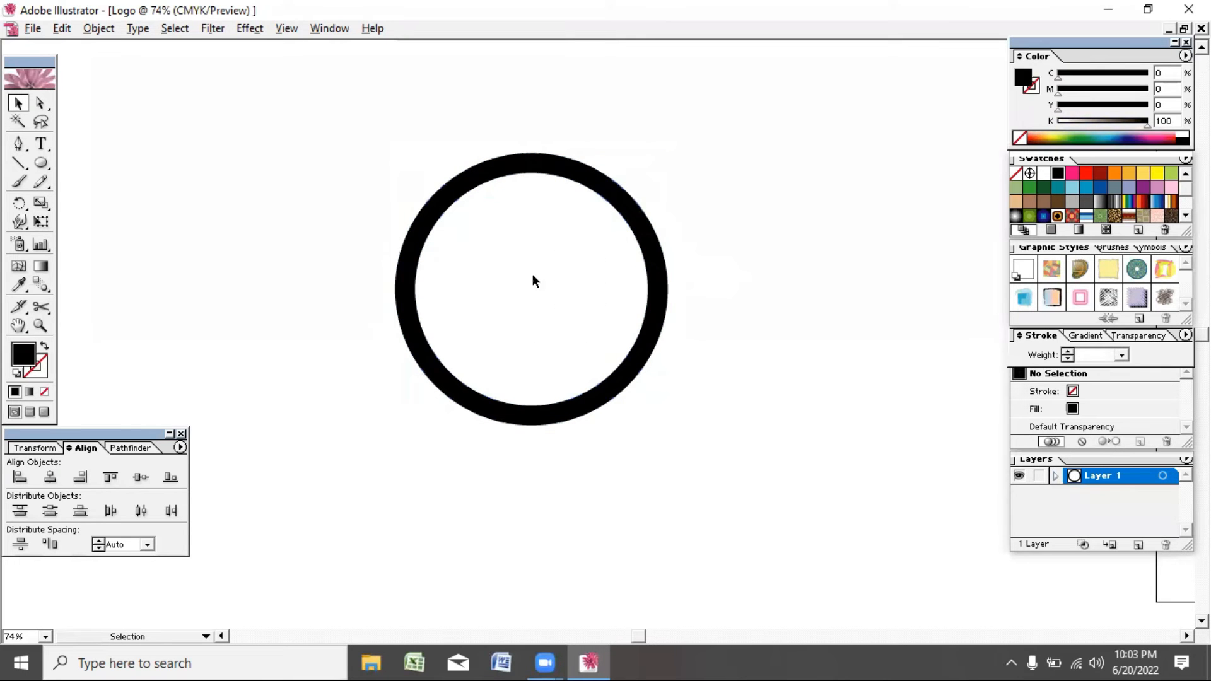
{"action": "left_click_drag", "start_coordinate": [500, 268], "coordinate": [656, 349]}
{"action": "left_click", "coordinate": [567, 316]}
{"action": "left_click_drag", "start_coordinate": [633, 205], "coordinate": [771, 195]}
{"action": "left_click", "coordinate": [222, 208]}
Draw a small rectangle to the upper left of the ring and give it a gradient fill that starts in yellow
{"action": "left_click", "coordinate": [42, 165]}
{"action": "left_click_drag", "start_coordinate": [43, 169], "coordinate": [52, 165]}
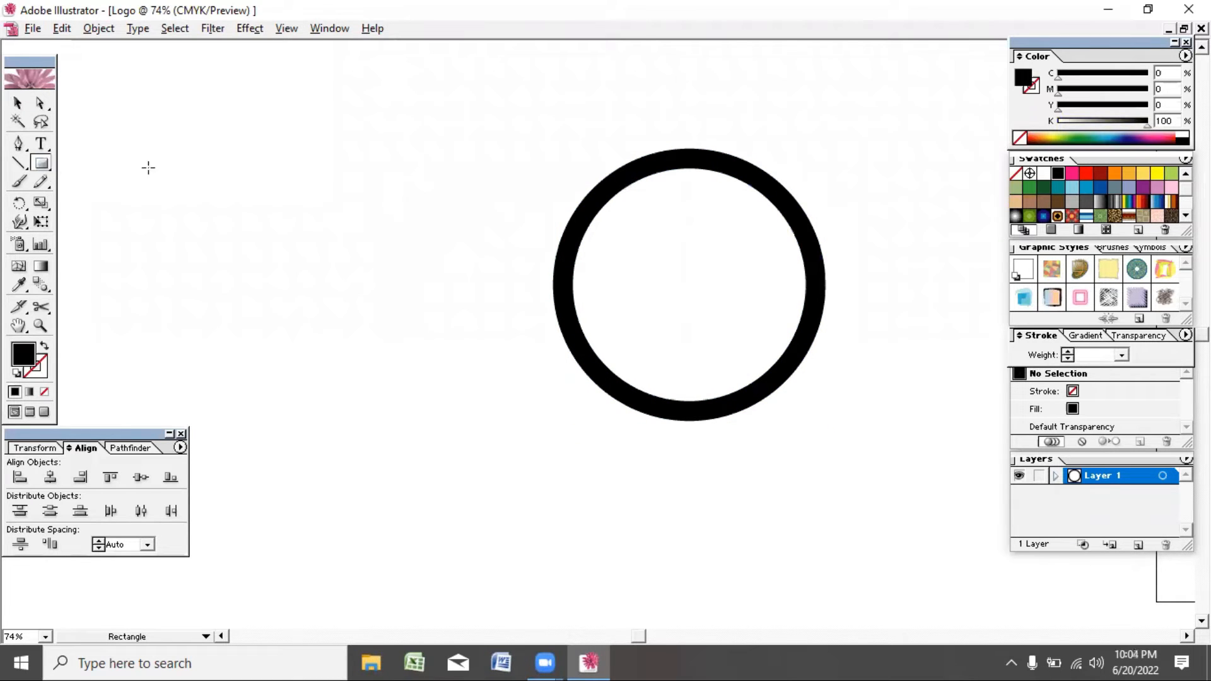
{"action": "left_click_drag", "start_coordinate": [176, 151], "coordinate": [199, 168]}
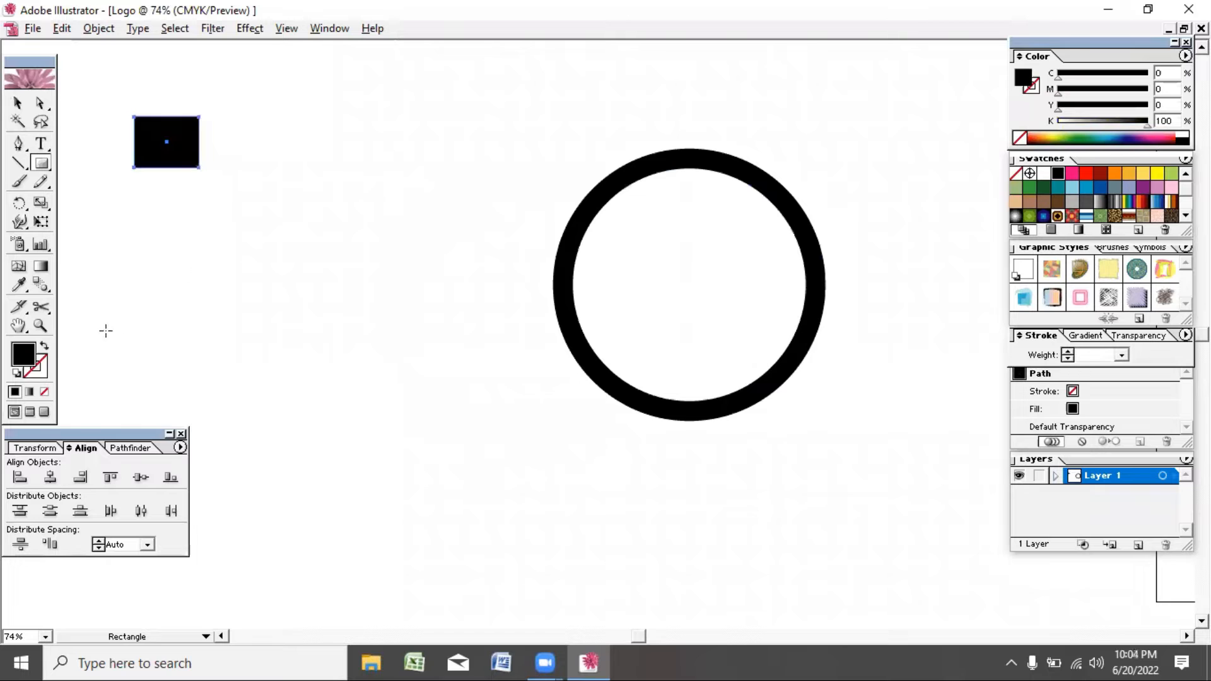
{"action": "left_click", "coordinate": [35, 392]}
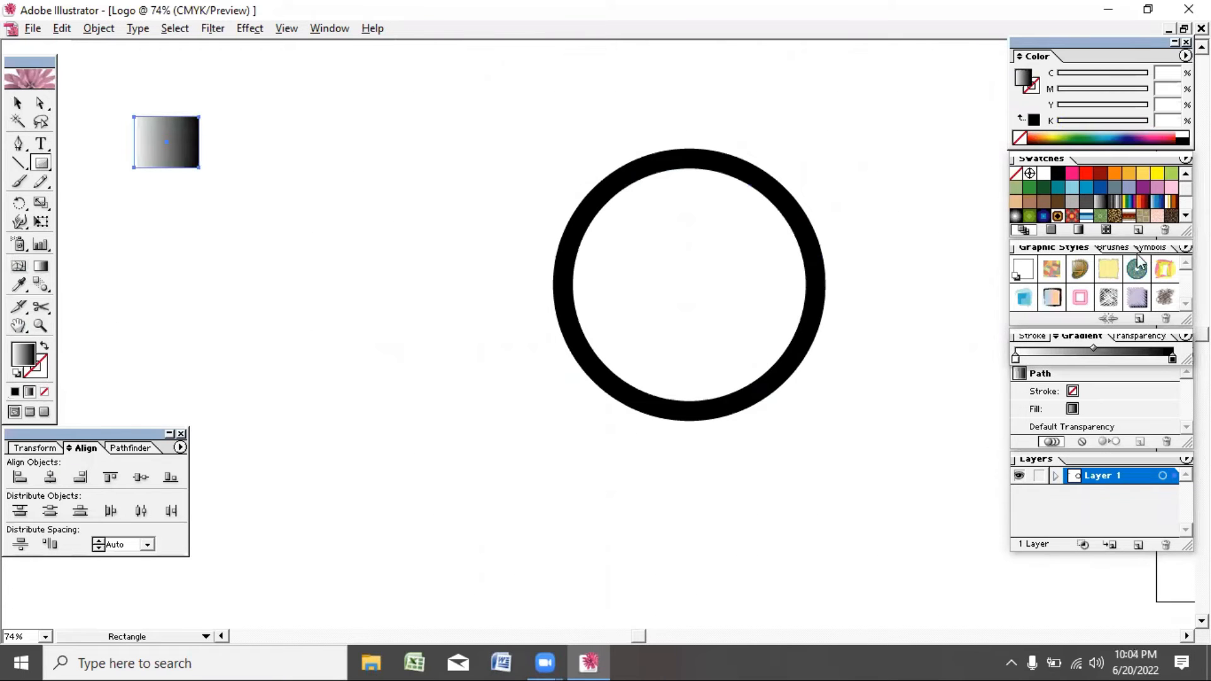
{"action": "left_click_drag", "start_coordinate": [1157, 173], "coordinate": [1016, 359]}
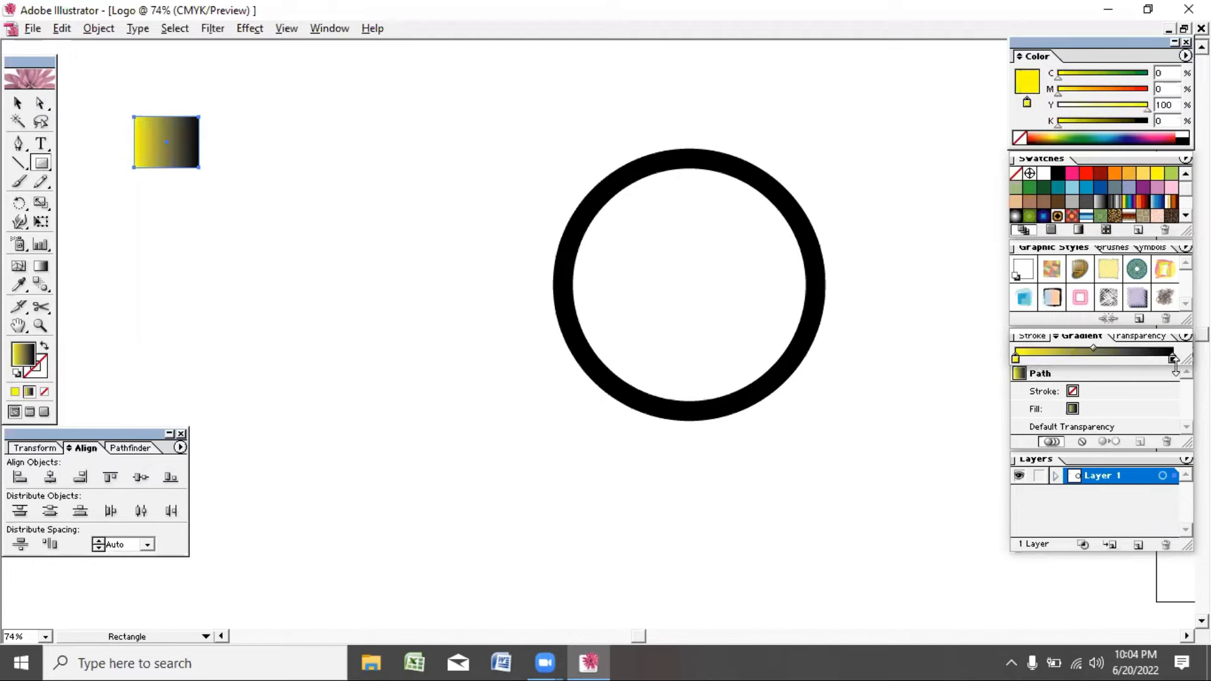
Switch the gradient's black end stop to CMYK and set it to a green with C 92 and Y 100
{"action": "left_click", "coordinate": [1174, 357]}
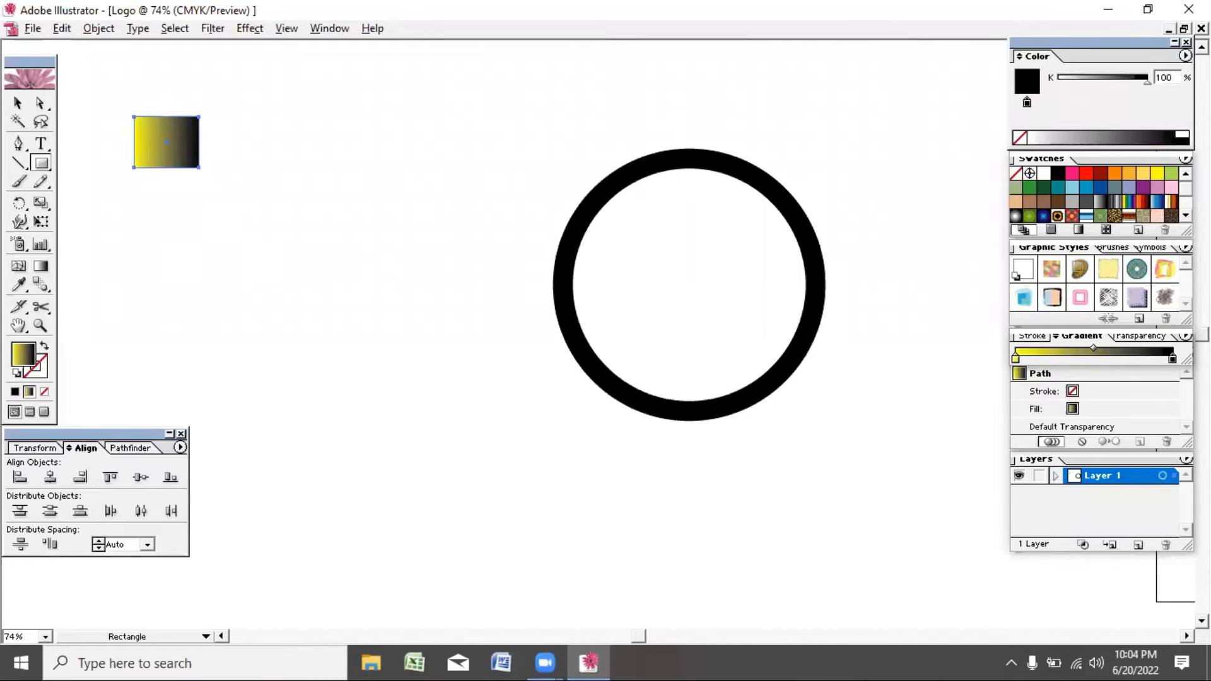
{"action": "left_click", "coordinate": [1185, 55]}
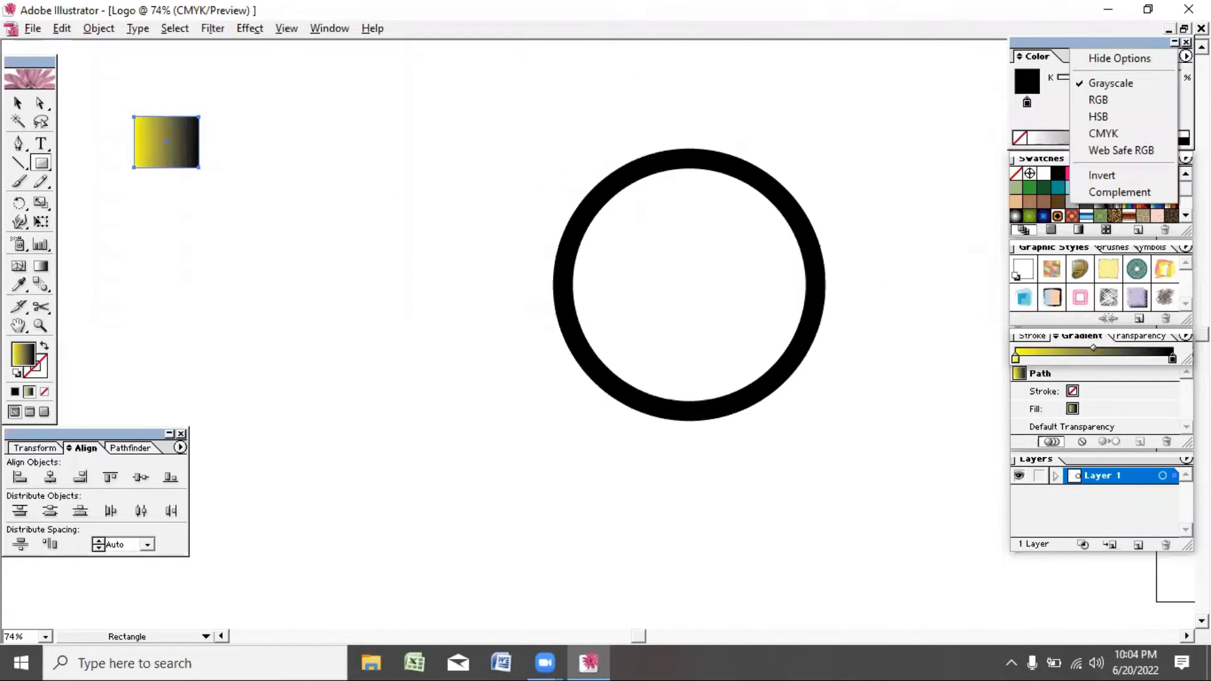
{"action": "left_click", "coordinate": [1119, 134]}
{"action": "left_click", "coordinate": [1080, 132]}
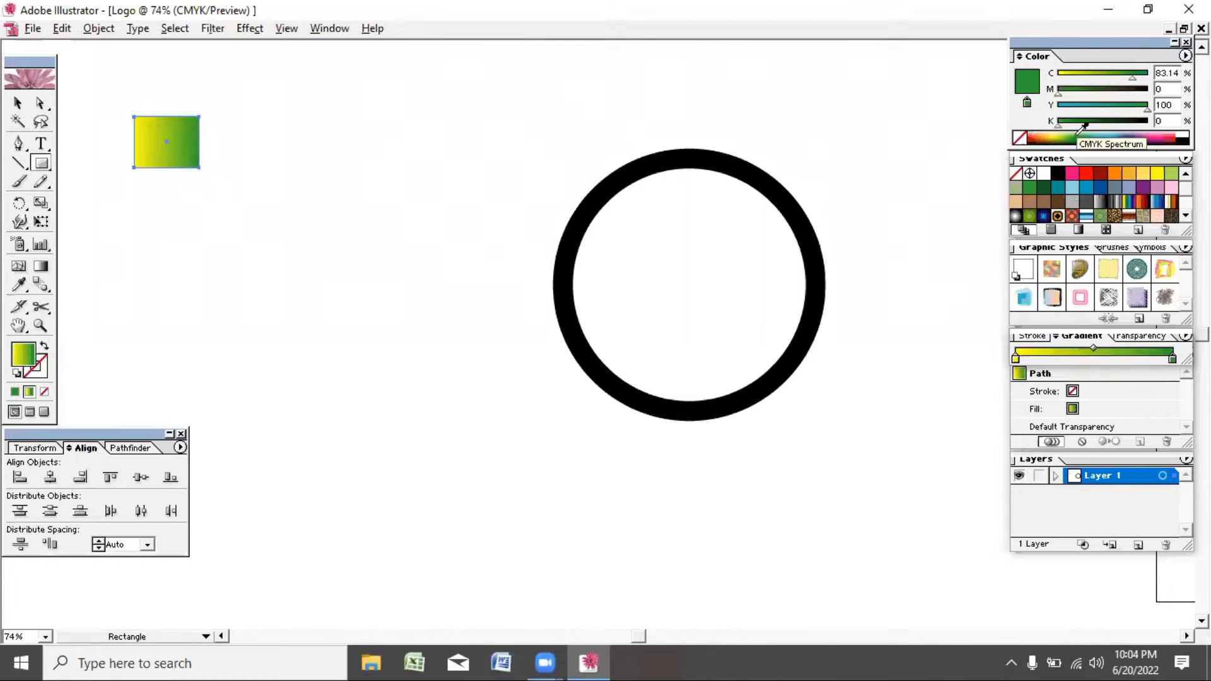
{"action": "left_click_drag", "start_coordinate": [1133, 77], "coordinate": [1141, 75]}
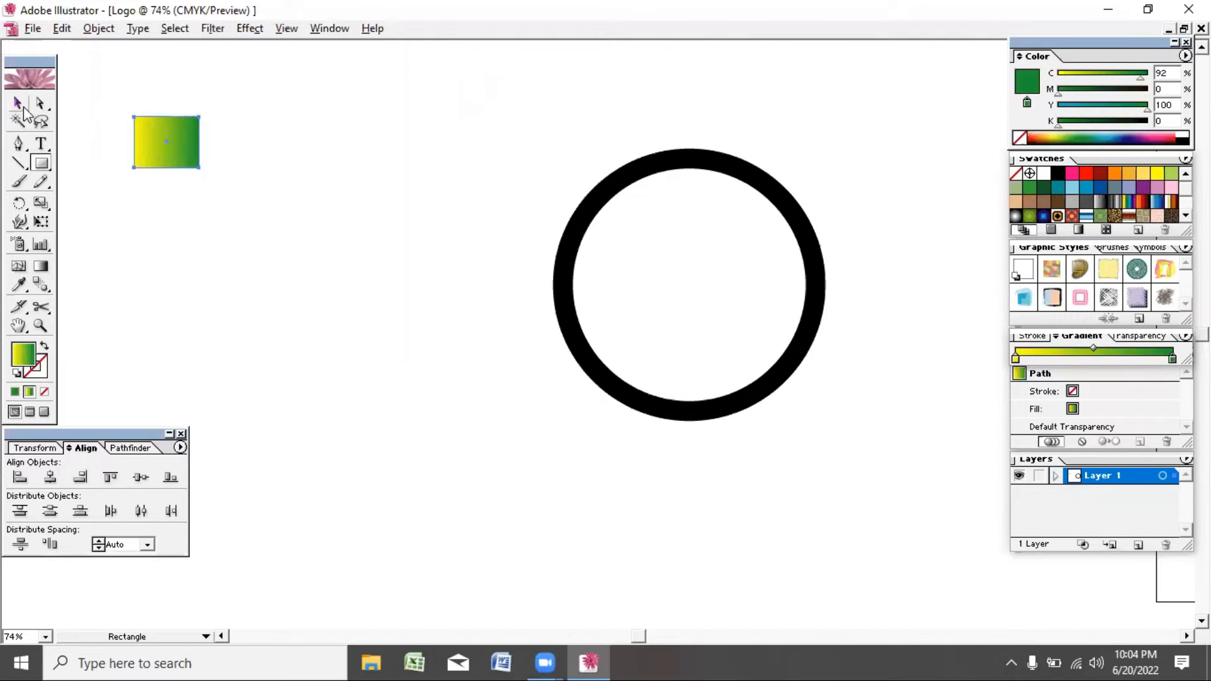
Move the ring closer to the rectangle and copy the rectangle's yellow-to-green gradient onto it with the Eyedropper
{"action": "left_click", "coordinate": [18, 103]}
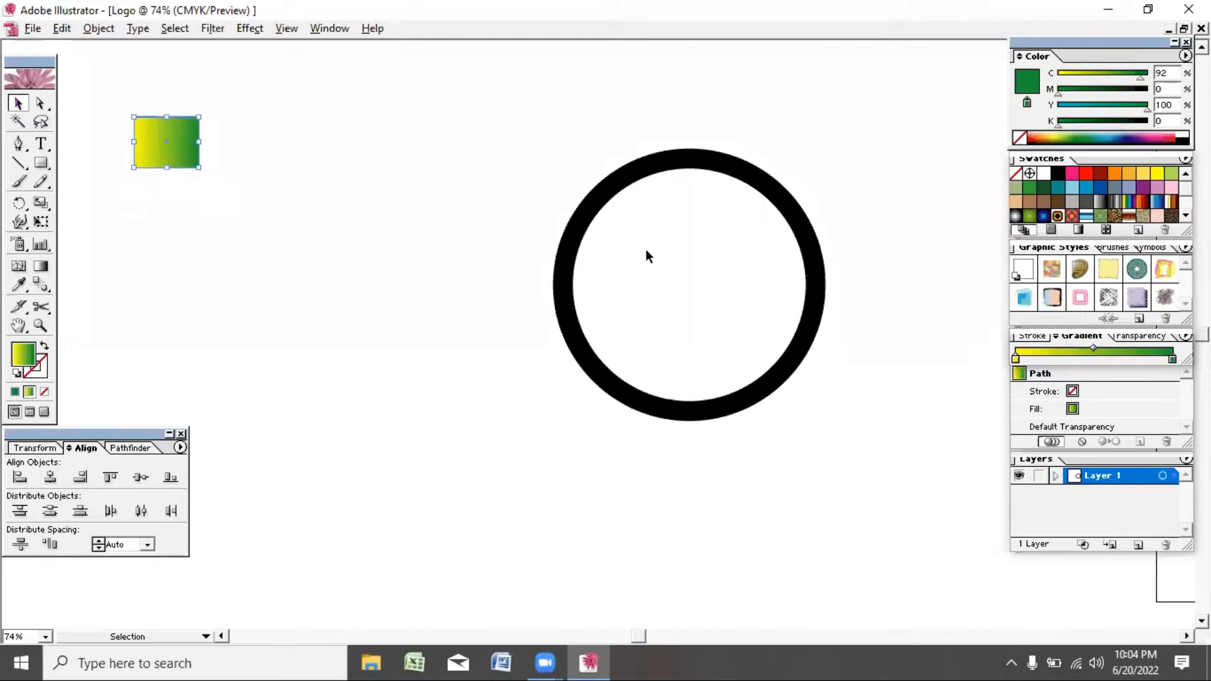
{"action": "left_click_drag", "start_coordinate": [639, 183], "coordinate": [465, 159]}
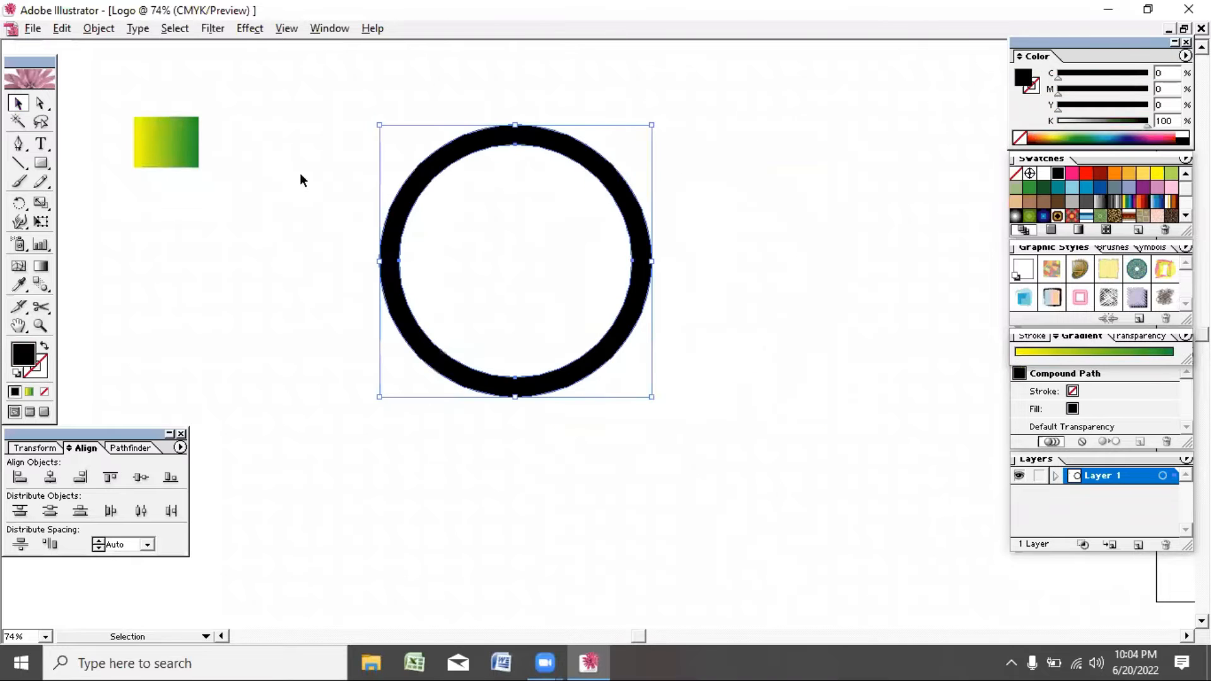
{"action": "left_click", "coordinate": [173, 148]}
{"action": "left_click", "coordinate": [19, 286]}
{"action": "left_click", "coordinate": [21, 109]}
{"action": "left_click_drag", "start_coordinate": [351, 116], "coordinate": [519, 228]}
{"action": "left_click", "coordinate": [19, 285]}
{"action": "left_click", "coordinate": [146, 159]}
{"action": "left_click", "coordinate": [18, 103]}
{"action": "left_click", "coordinate": [660, 211]}
Reposition the gradient ring and duplicate it twice to the right, forming a row of three overlapping rings
{"action": "left_click_drag", "start_coordinate": [652, 240], "coordinate": [688, 296]}
{"action": "left_click", "coordinate": [801, 272]}
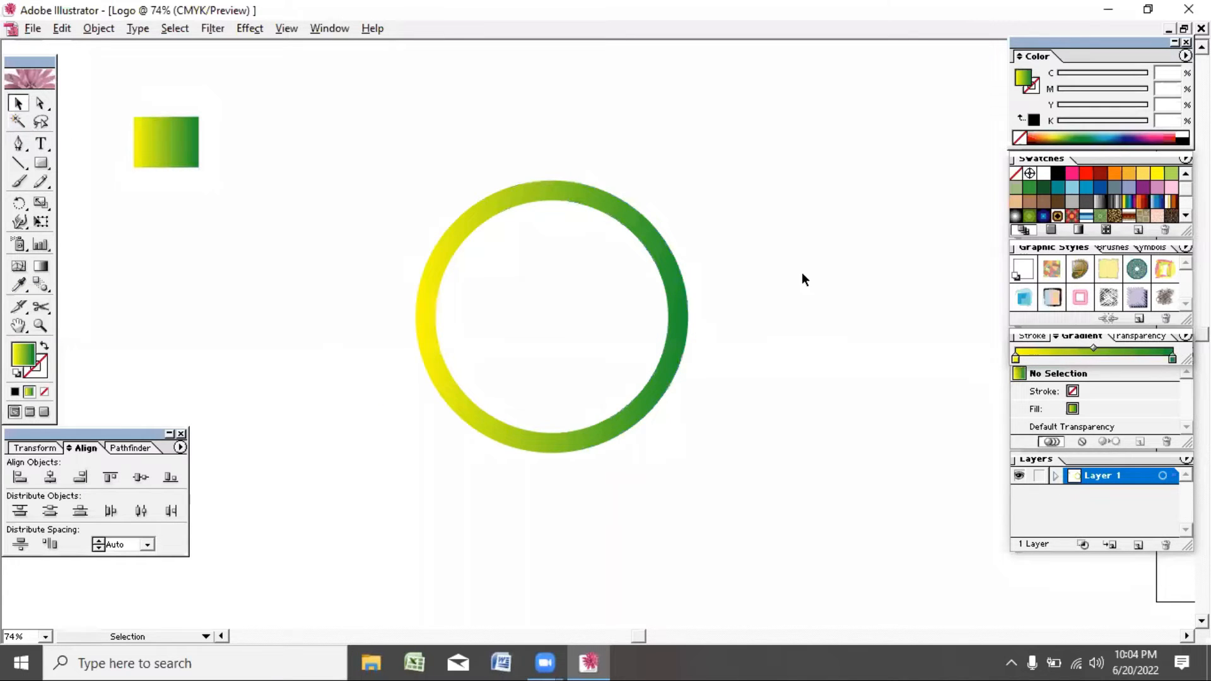
{"action": "left_click_drag", "start_coordinate": [667, 249], "coordinate": [570, 205]}
{"action": "left_click_drag", "start_coordinate": [347, 338], "coordinate": [718, 356]}
{"action": "left_click", "coordinate": [650, 481]}
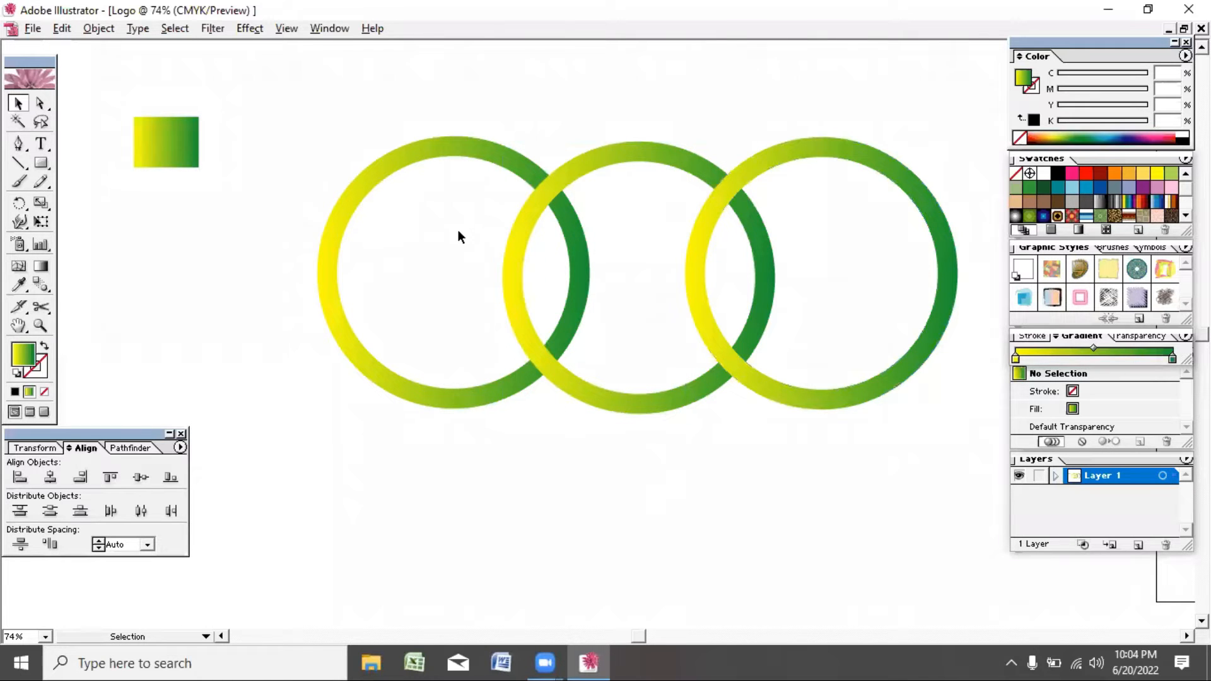
Try shifting the second and third rings to the left so they overlap the first ring more closely
{"action": "left_click", "coordinate": [453, 150]}
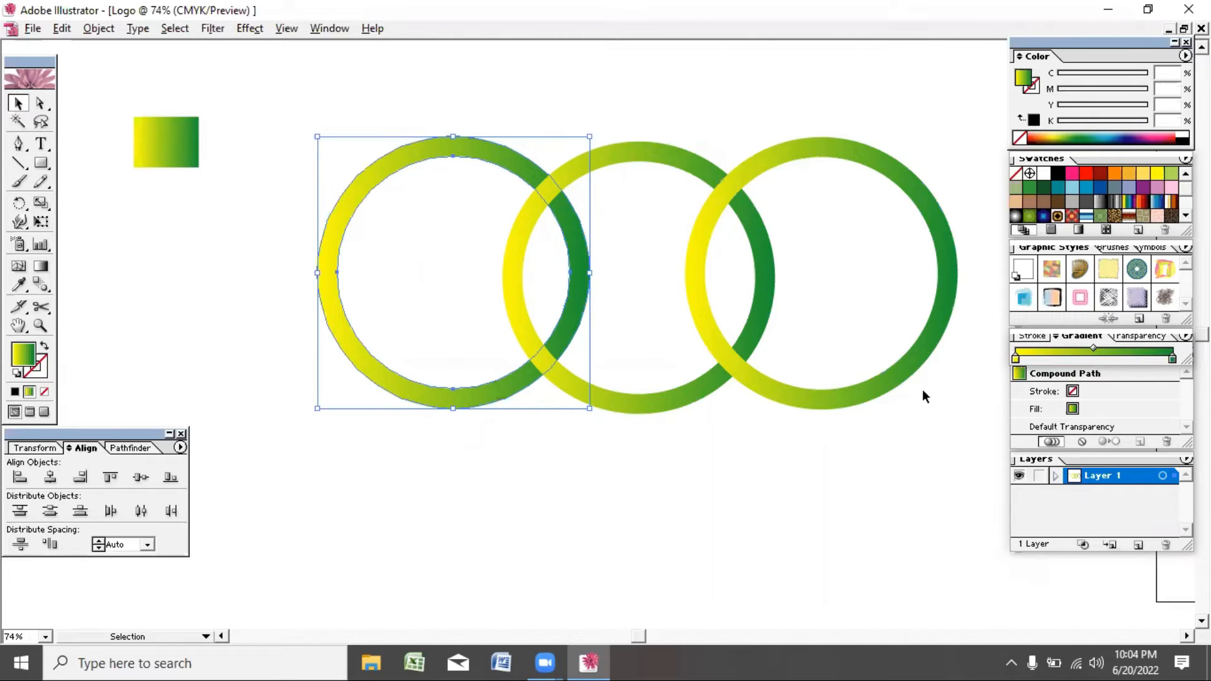
{"action": "left_click", "coordinate": [641, 237]}
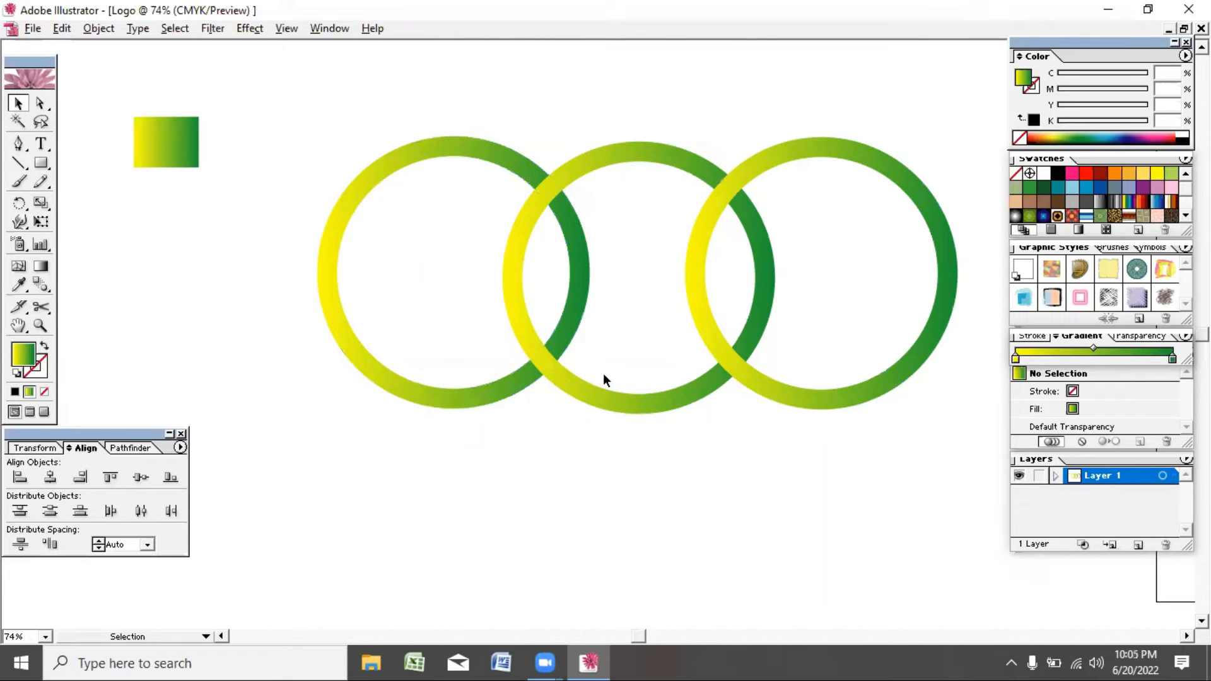
{"action": "left_click_drag", "start_coordinate": [624, 399], "coordinate": [493, 379]}
{"action": "left_click", "coordinate": [338, 328]}
{"action": "left_click_drag", "start_coordinate": [608, 343], "coordinate": [638, 370]}
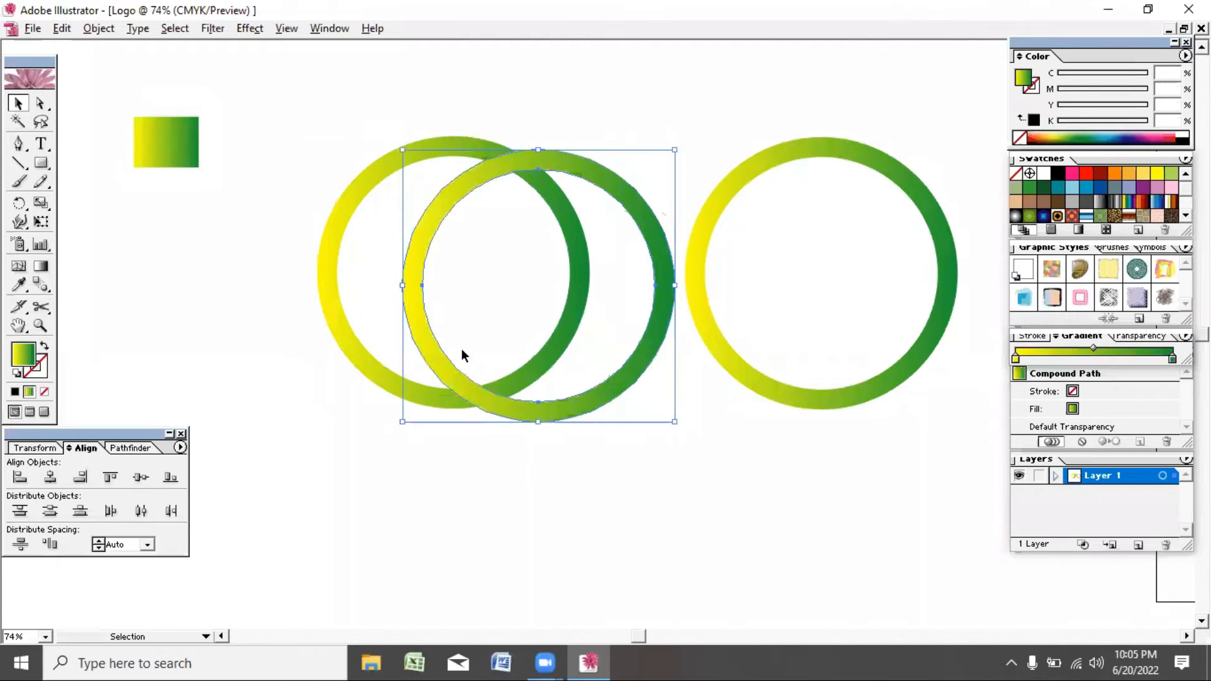
{"action": "left_click", "coordinate": [337, 285]}
{"action": "left_click", "coordinate": [653, 338]}
{"action": "left_click", "coordinate": [731, 346]}
{"action": "left_click", "coordinate": [430, 449]}
{"action": "left_click", "coordinate": [365, 345]}
{"action": "left_click", "coordinate": [596, 350]}
{"action": "left_click_drag", "start_coordinate": [742, 374], "coordinate": [623, 335]}
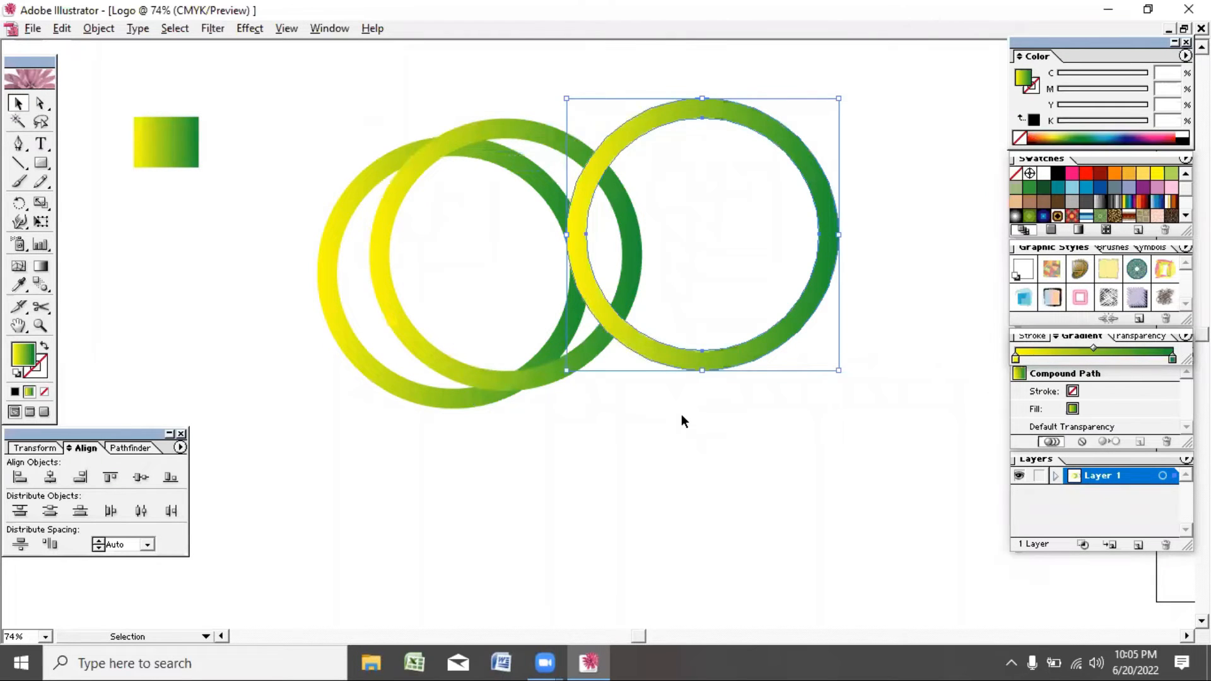
Undo the ring moves and the duplication of the third ring
{"action": "key", "text": "ctrl+z"}
{"action": "key", "text": "ctrl+z"}
{"action": "key", "text": "ctrl+z"}
{"action": "key", "text": "ctrl+z"}
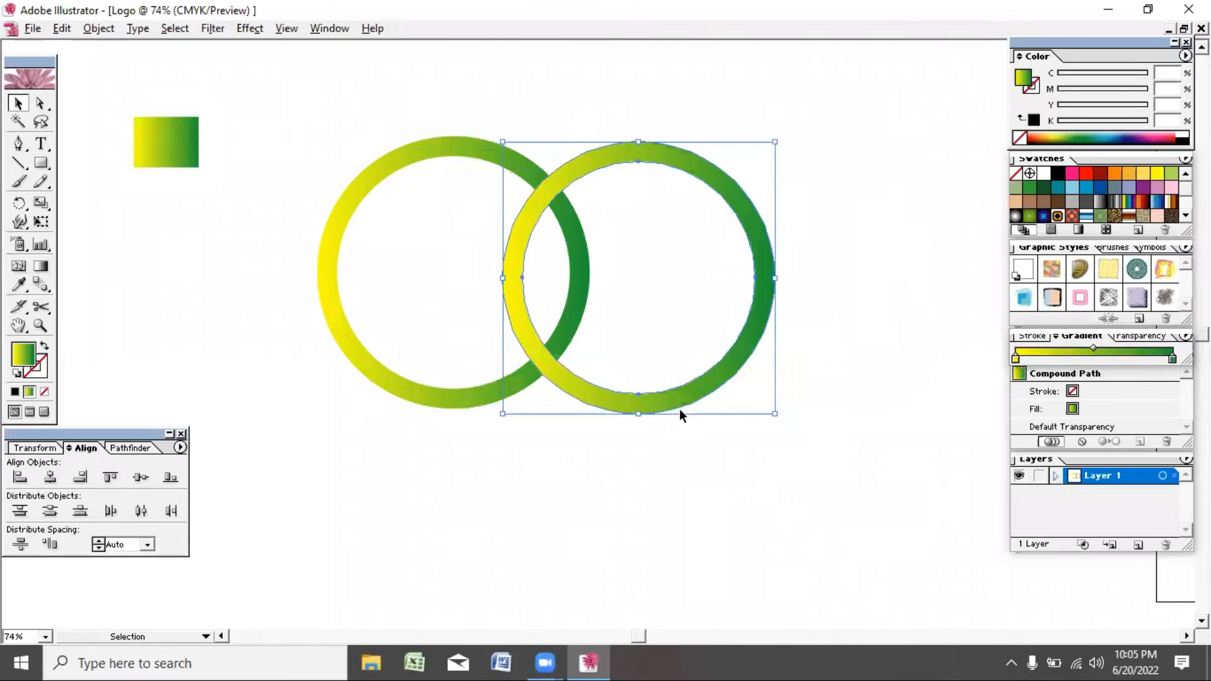
Duplicate the second ring to the right as an overlapping third ring, and deselect it
{"action": "left_click_drag", "start_coordinate": [566, 378], "coordinate": [745, 385]}
{"action": "left_click", "coordinate": [511, 455]}
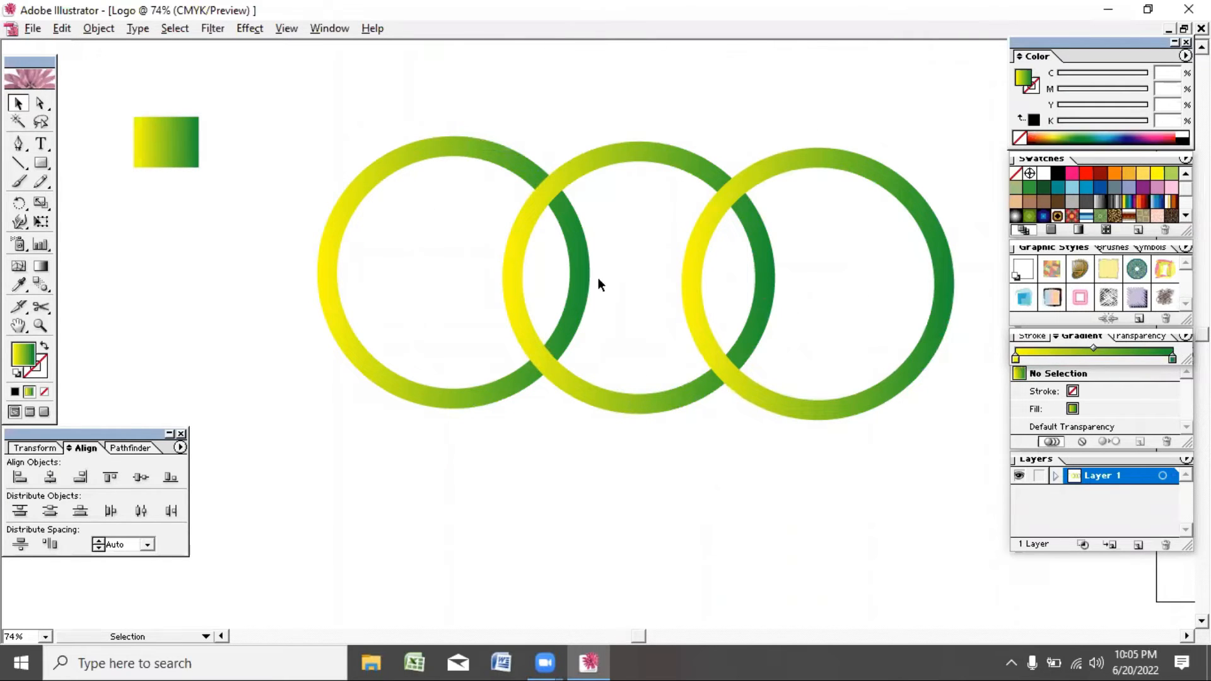
Move the three rings apart, and undo the moves to restore the overlapping row
{"action": "left_click_drag", "start_coordinate": [728, 370], "coordinate": [781, 491]}
{"action": "left_click_drag", "start_coordinate": [643, 414], "coordinate": [423, 508]}
{"action": "left_click_drag", "start_coordinate": [502, 162], "coordinate": [596, 104]}
{"action": "key", "text": "ctrl+z"}
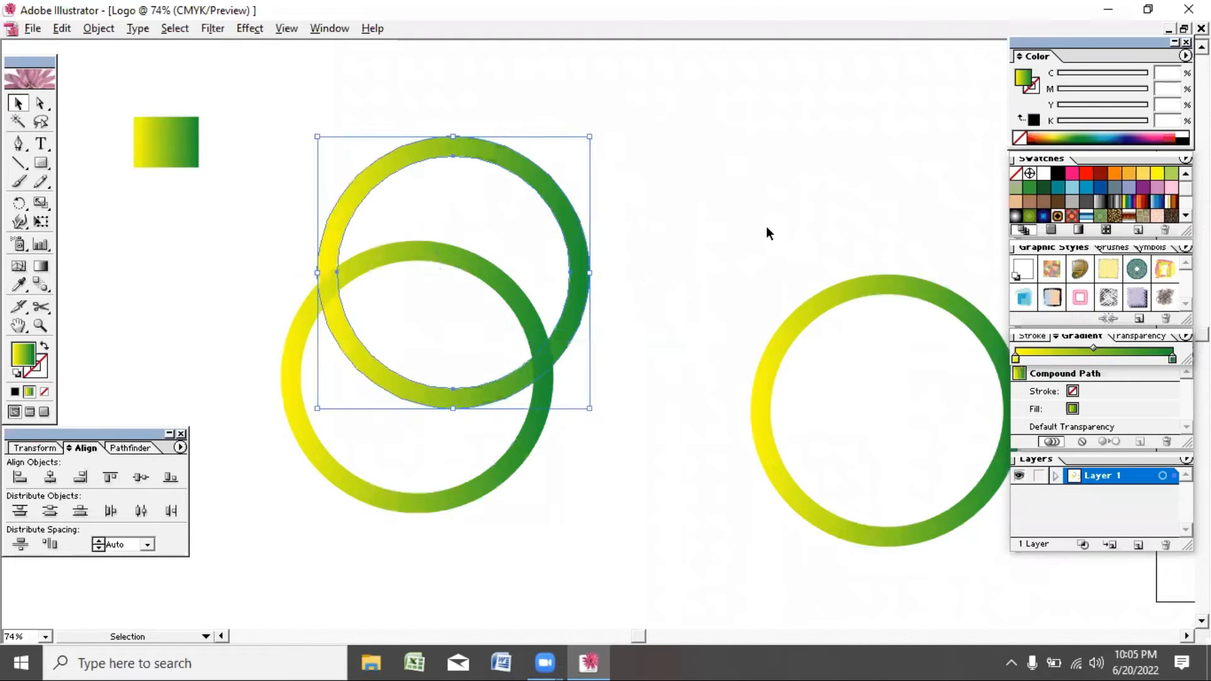
{"action": "key", "text": "ctrl+z"}
{"action": "key", "text": "ctrl+z"}
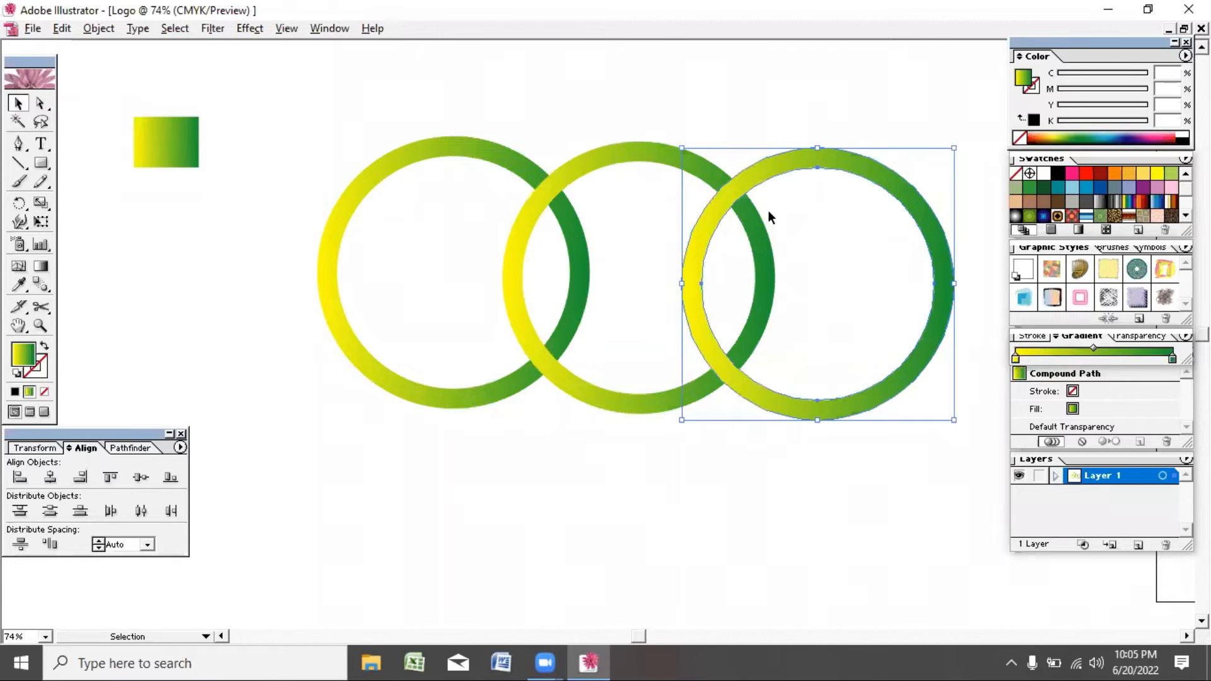
Undo the duplications of the second and third rings, and shift the remaining ring slightly down and to the right
{"action": "key", "text": "ctrl+z"}
{"action": "key", "text": "ctrl+z"}
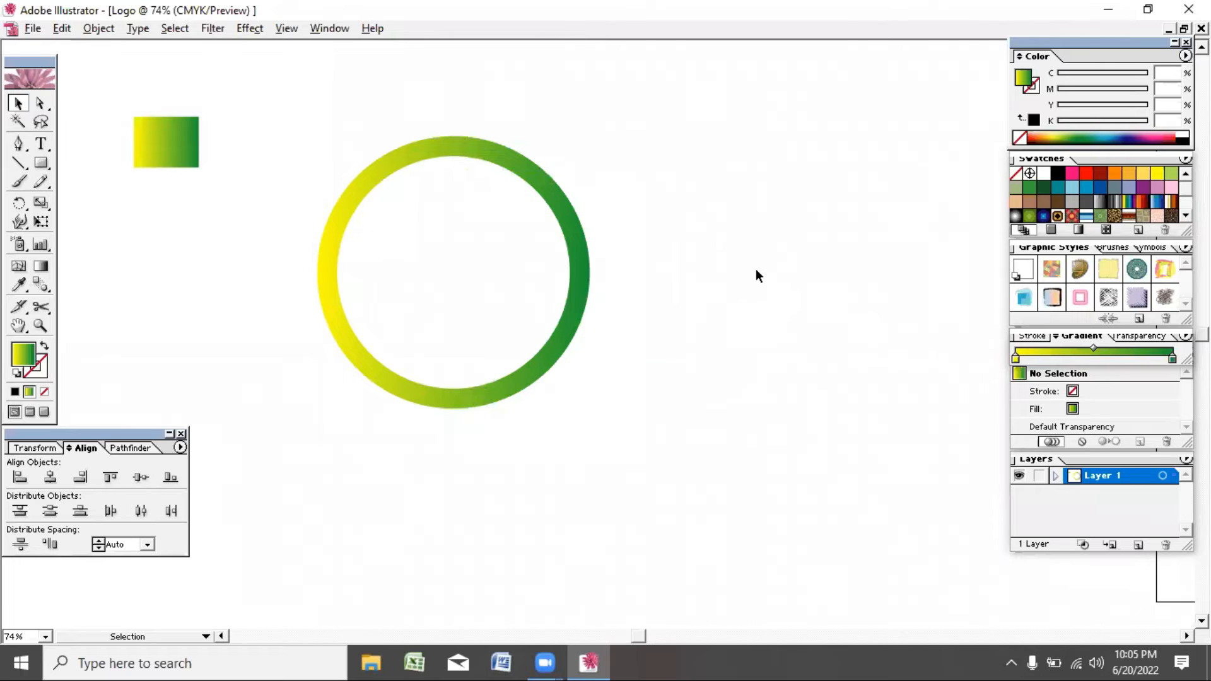
{"action": "left_click_drag", "start_coordinate": [322, 253], "coordinate": [354, 265]}
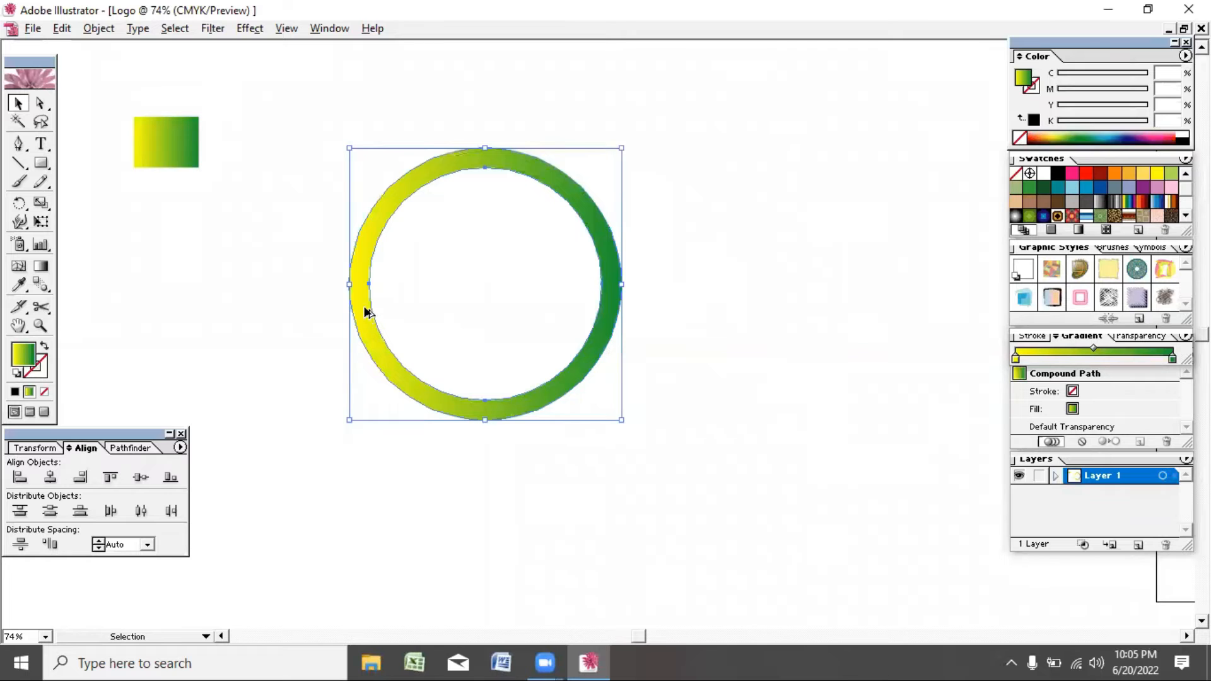
Duplicate the ring twice to the right as an overlapping row, with the third ring raised above the other two
{"action": "left_click_drag", "start_coordinate": [355, 301], "coordinate": [524, 297]}
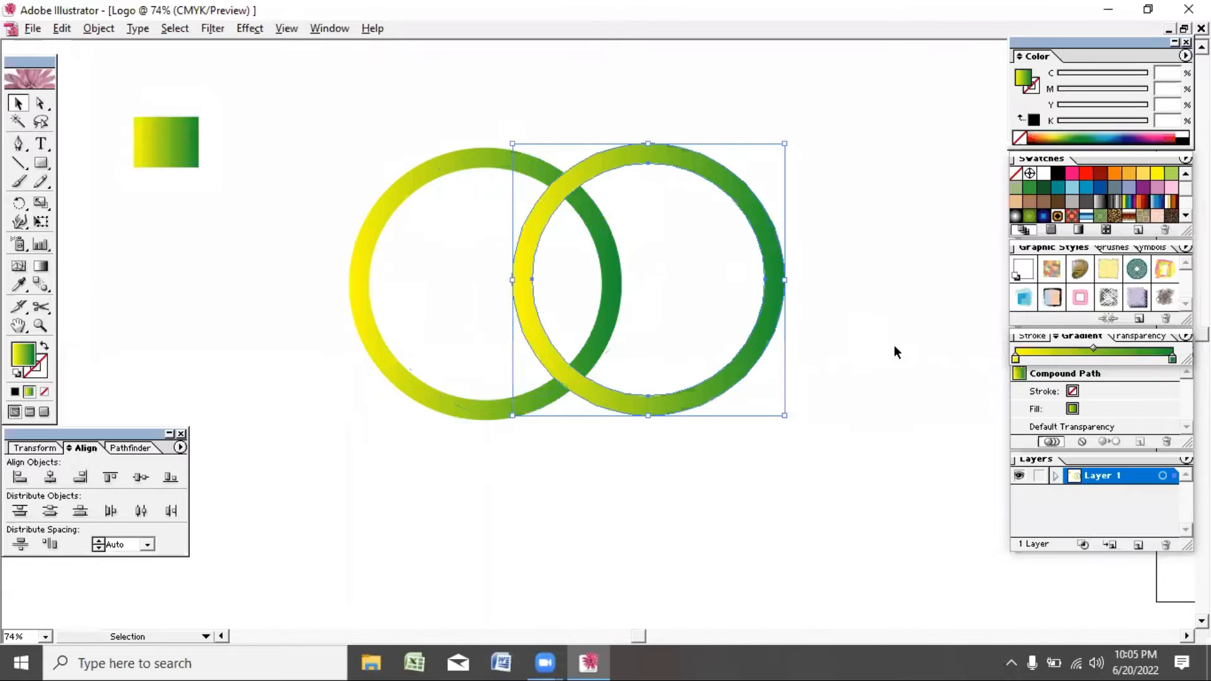
{"action": "left_click_drag", "start_coordinate": [937, 360], "coordinate": [839, 353]}
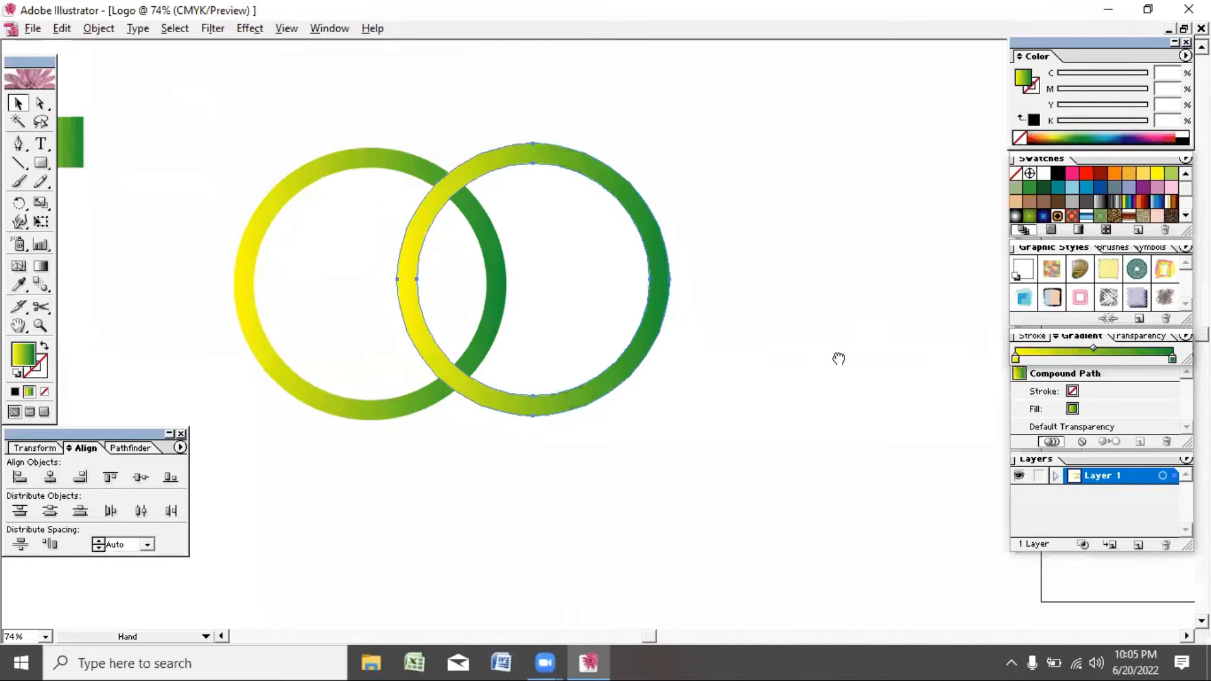
{"action": "left_click_drag", "start_coordinate": [411, 321], "coordinate": [586, 310]}
{"action": "left_click_drag", "start_coordinate": [750, 401], "coordinate": [752, 364]}
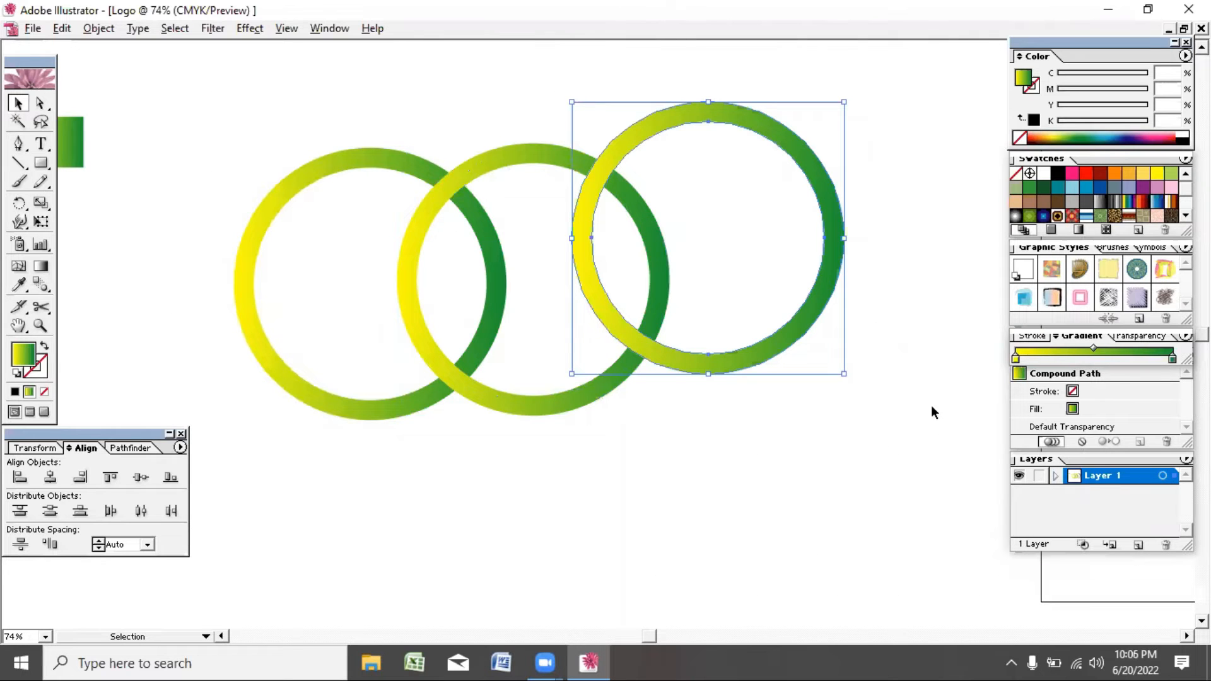
Select all three rings, align them by their vertical centers, and deselect them
{"action": "left_click_drag", "start_coordinate": [196, 96], "coordinate": [792, 344]}
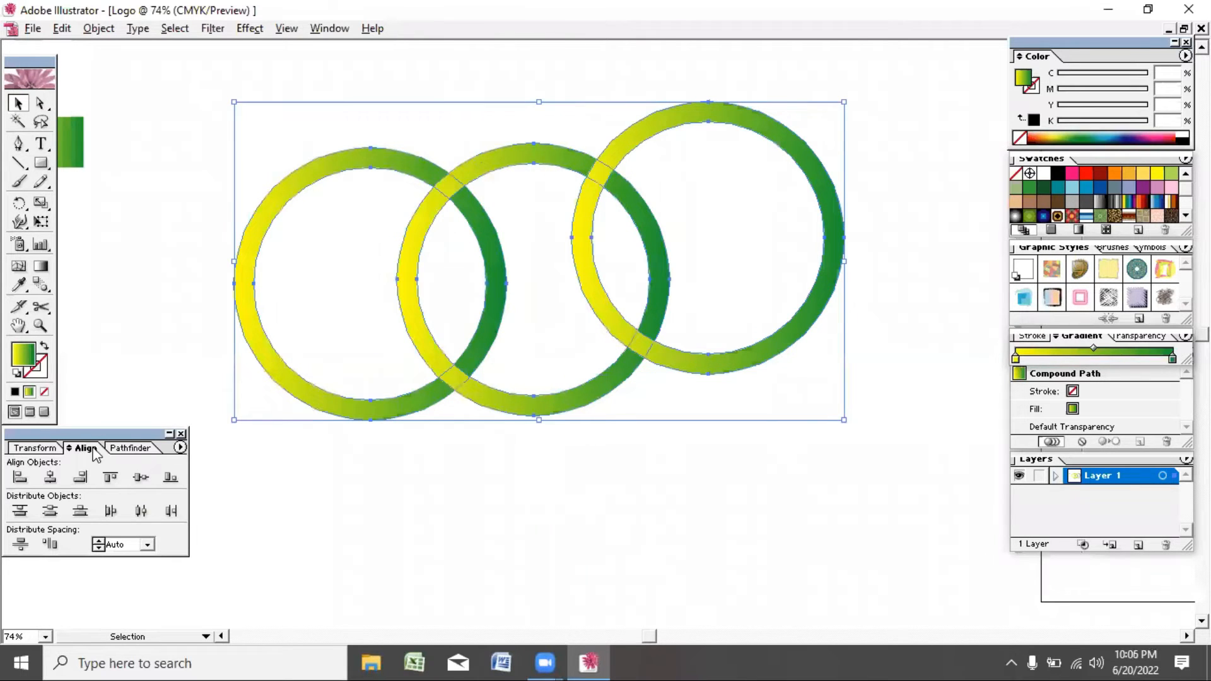
{"action": "left_click", "coordinate": [50, 448]}
{"action": "left_click", "coordinate": [87, 448]}
{"action": "left_click", "coordinate": [129, 449]}
{"action": "left_click", "coordinate": [86, 448]}
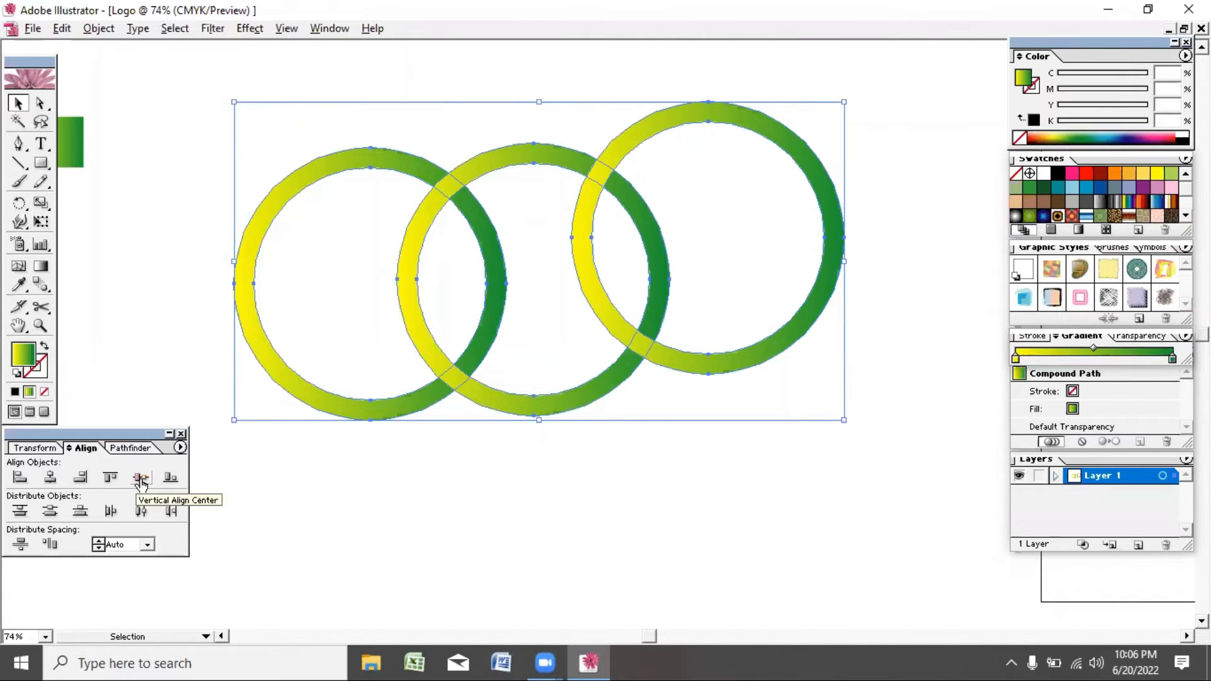
{"action": "left_click", "coordinate": [141, 479]}
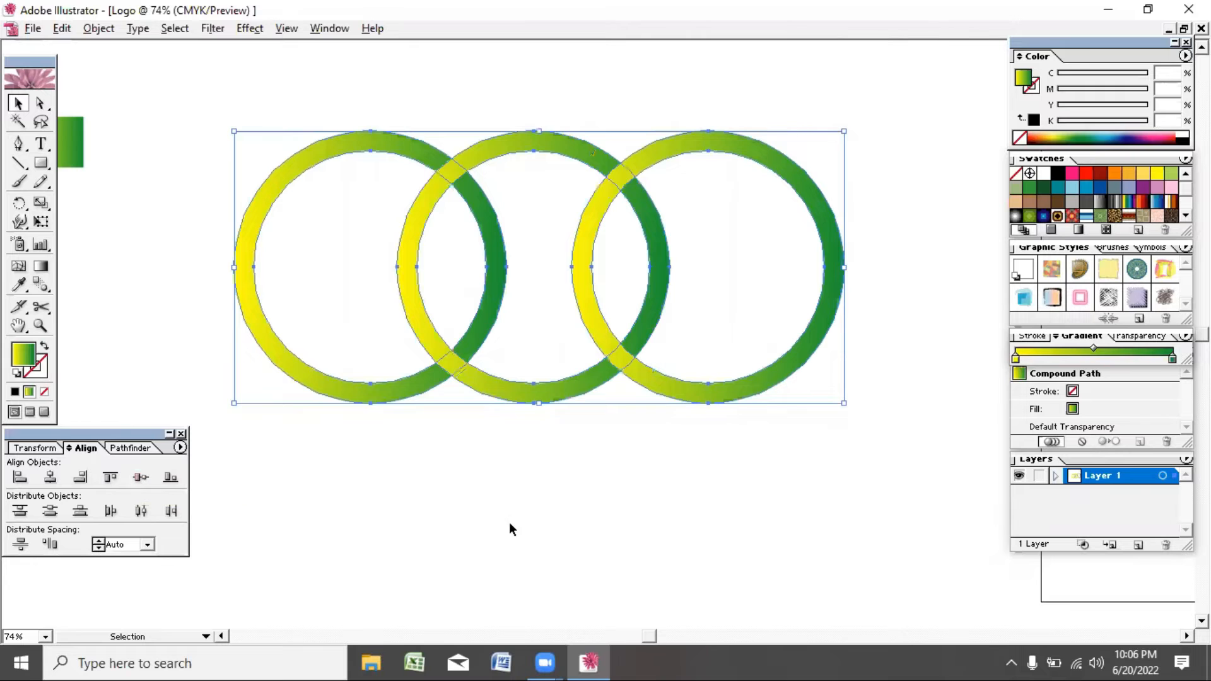
{"action": "left_click", "coordinate": [536, 533]}
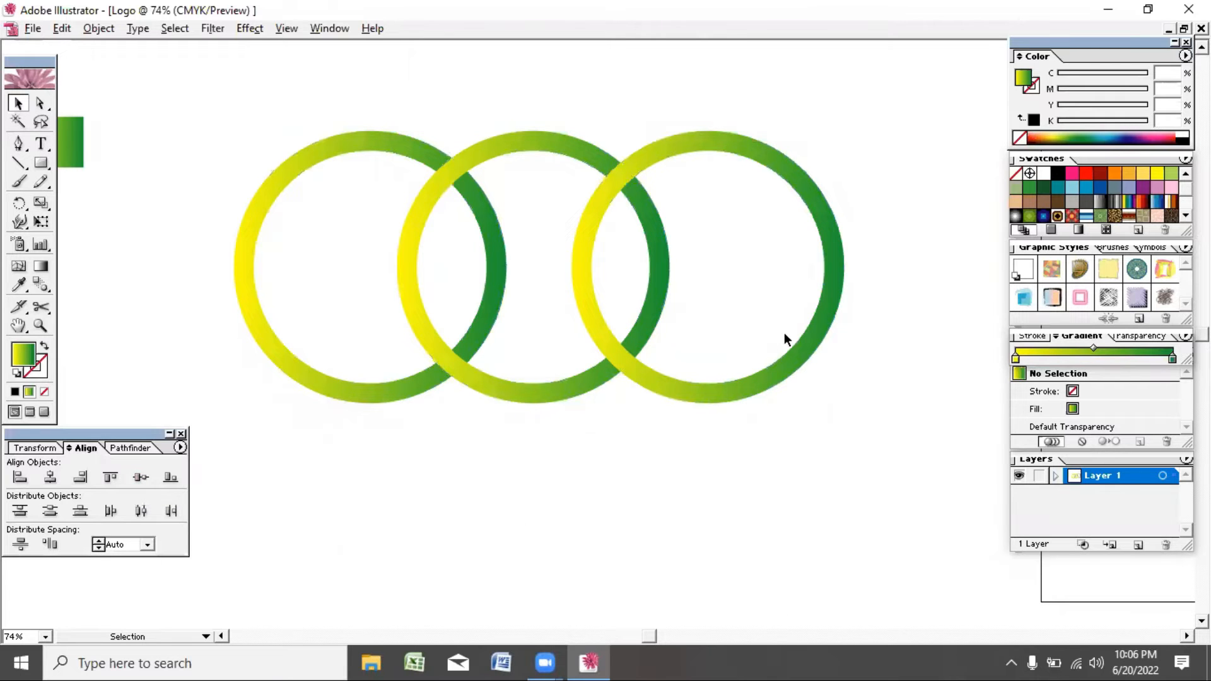
Nudge the middle ring slightly to the right to even out the spacing between the rings, and deselect it
{"action": "left_click", "coordinate": [651, 303]}
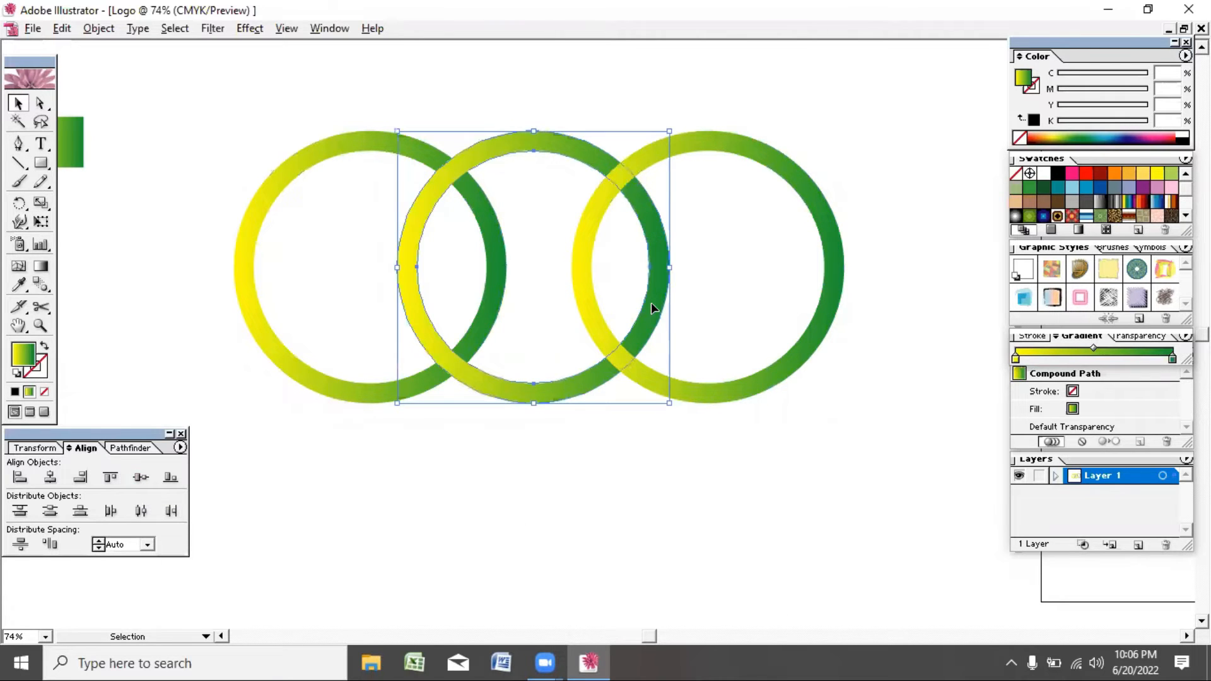
{"action": "key", "text": "Right"}
{"action": "key", "text": "Right"}
{"action": "key", "text": "Right"}
{"action": "key", "text": "Right"}
{"action": "key", "text": "Right"}
{"action": "key", "text": "Right"}
{"action": "key", "text": "Right"}
{"action": "key", "text": "Right"}
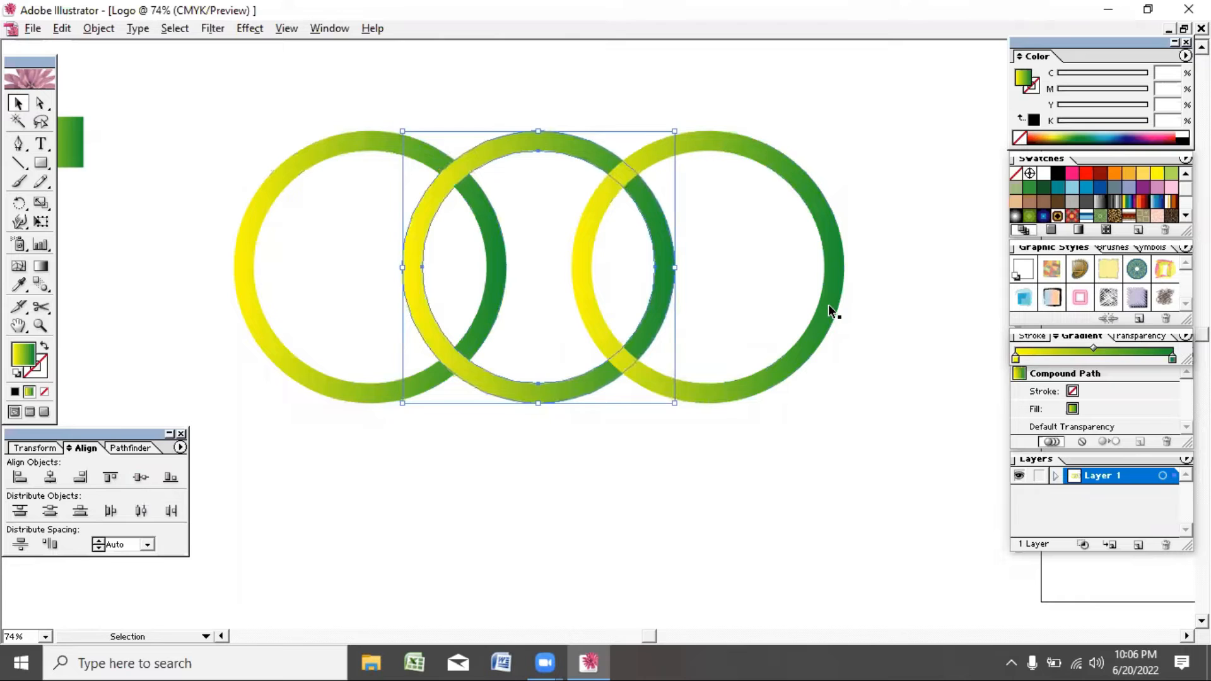
{"action": "left_click", "coordinate": [793, 410]}
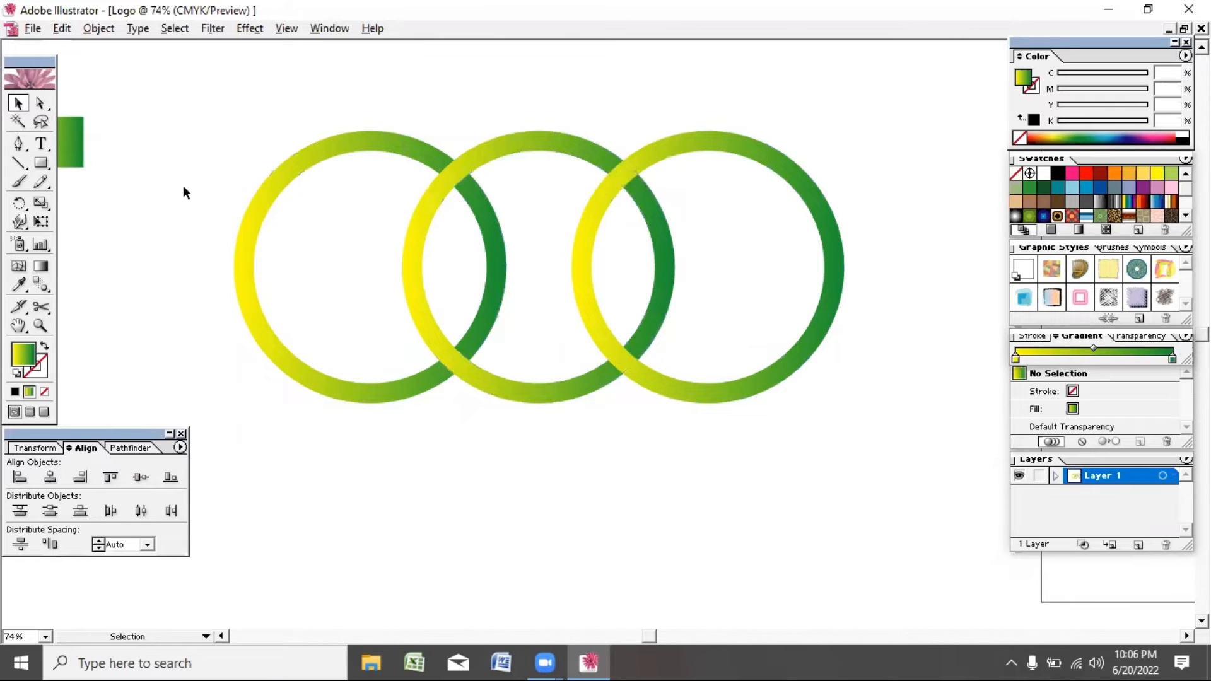
{"action": "left_click", "coordinate": [253, 186]}
{"action": "left_click", "coordinate": [608, 489]}
{"action": "left_click_drag", "start_coordinate": [223, 109], "coordinate": [864, 429]}
{"action": "left_click_drag", "start_coordinate": [194, 96], "coordinate": [869, 481]}
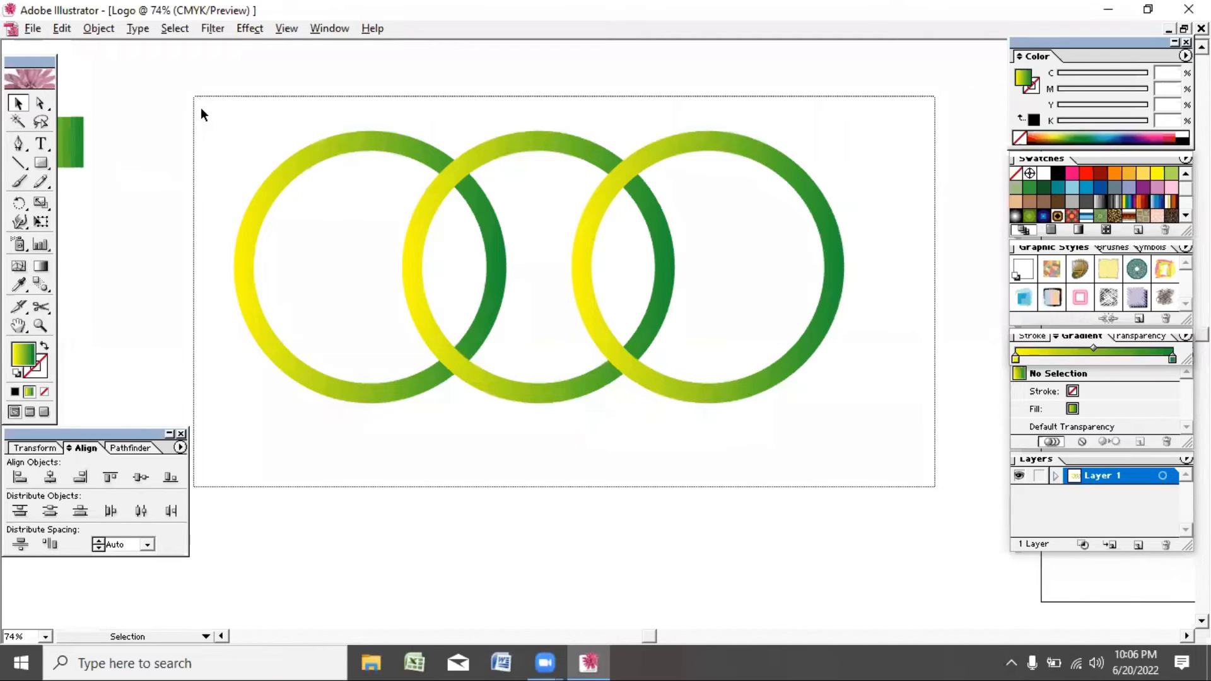
{"action": "left_click", "coordinate": [368, 146]}
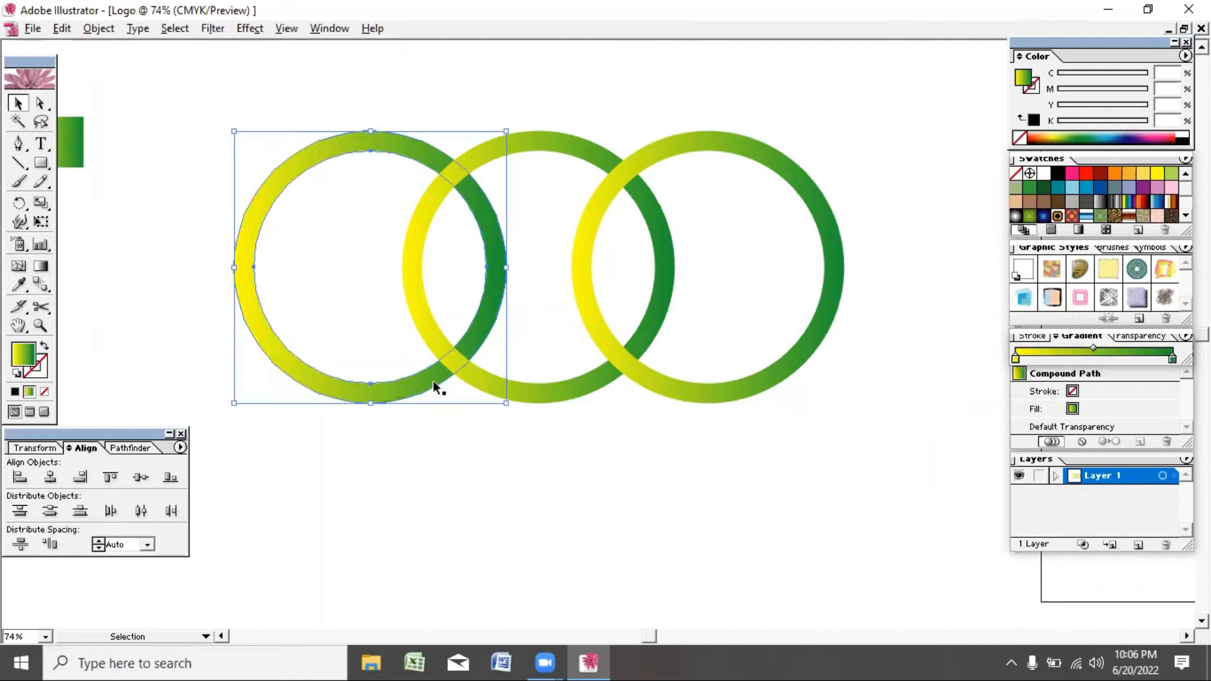
{"action": "left_click", "coordinate": [437, 410]}
{"action": "left_click", "coordinate": [410, 149]}
{"action": "left_click", "coordinate": [431, 213]}
{"action": "left_click", "coordinate": [332, 377]}
{"action": "left_click_drag", "start_coordinate": [398, 144], "coordinate": [392, 336]}
{"action": "key", "text": "ctrl+z"}
{"action": "left_click", "coordinate": [390, 287]}
{"action": "left_click", "coordinate": [403, 399]}
{"action": "left_click", "coordinate": [325, 328]}
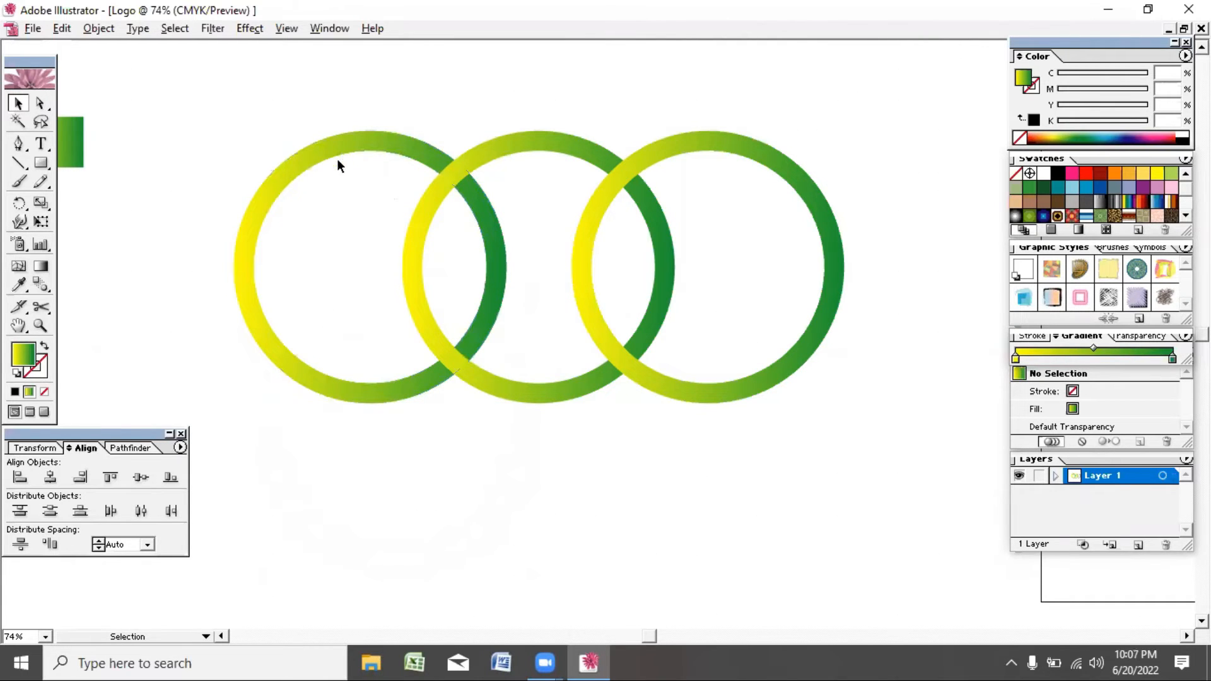
{"action": "left_click", "coordinate": [366, 133]}
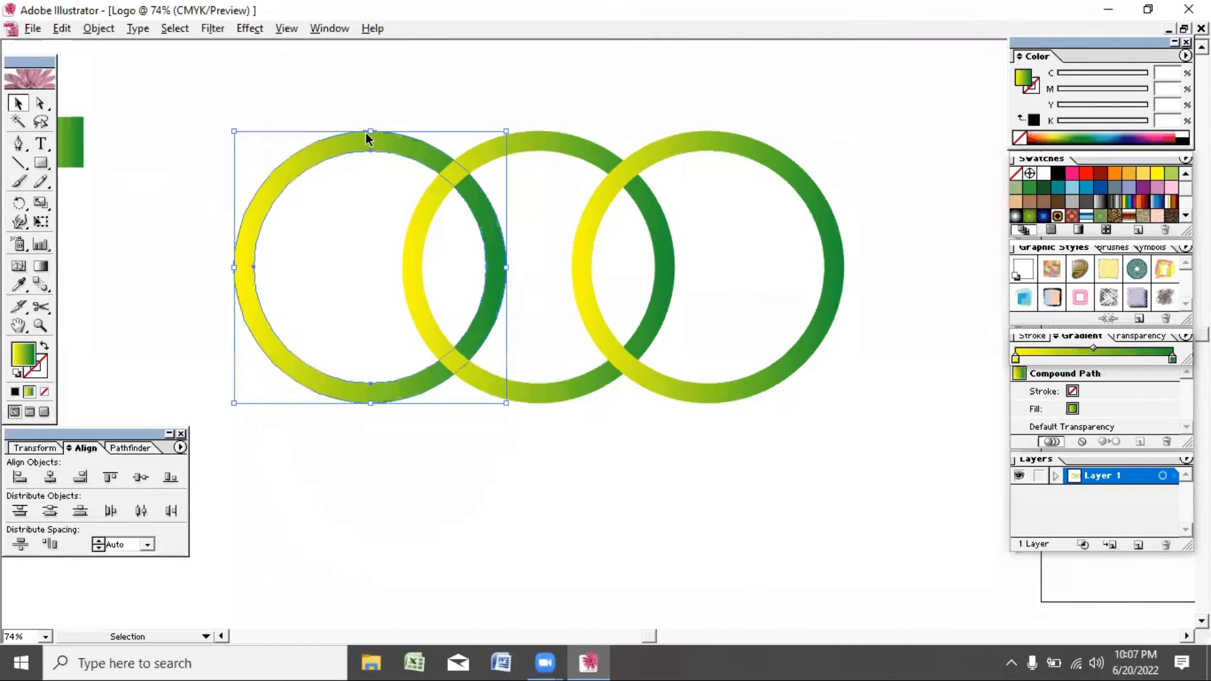
{"action": "left_click", "coordinate": [555, 139], "text": "shift"}
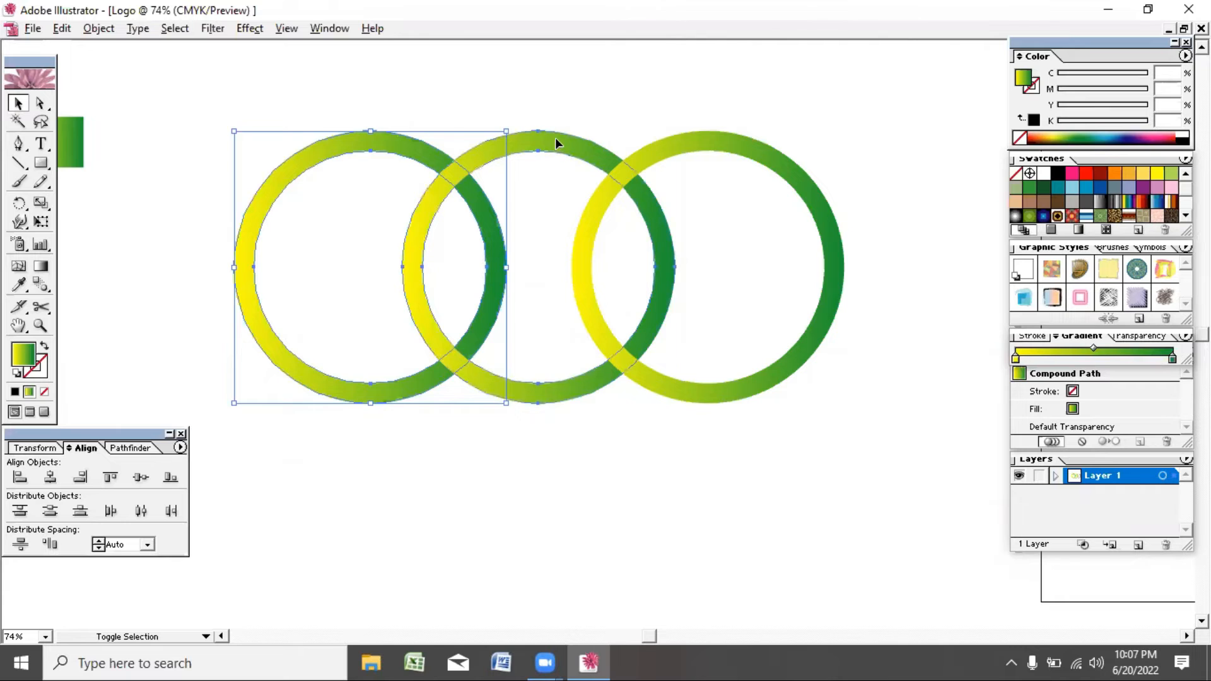
{"action": "left_click", "coordinate": [555, 517]}
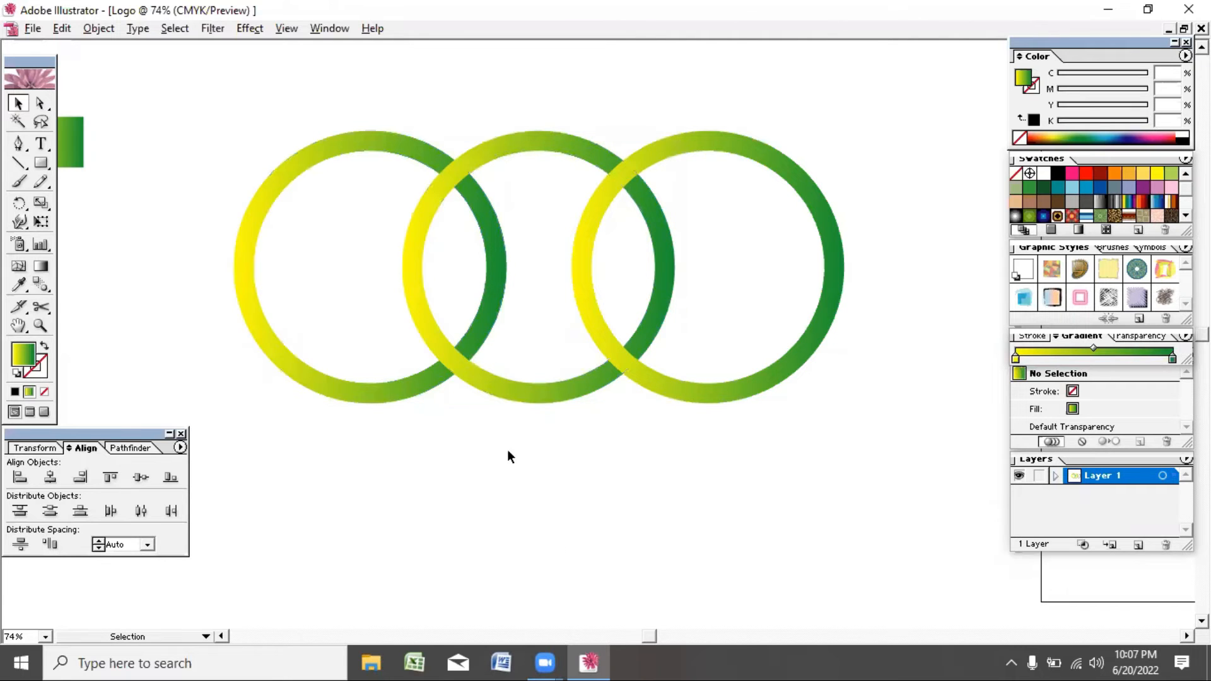
Try the default white fill and black stroke on the first ring, undo the change, and deselect the ring
{"action": "left_click", "coordinate": [372, 141]}
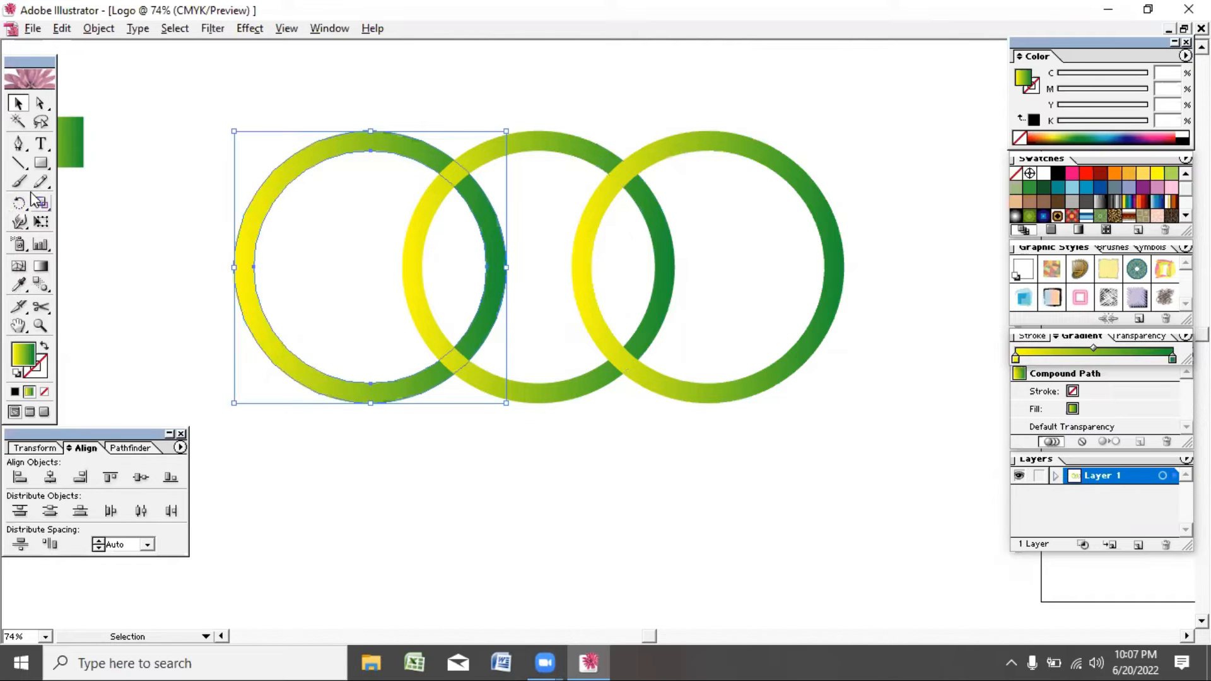
{"action": "left_click", "coordinate": [19, 145]}
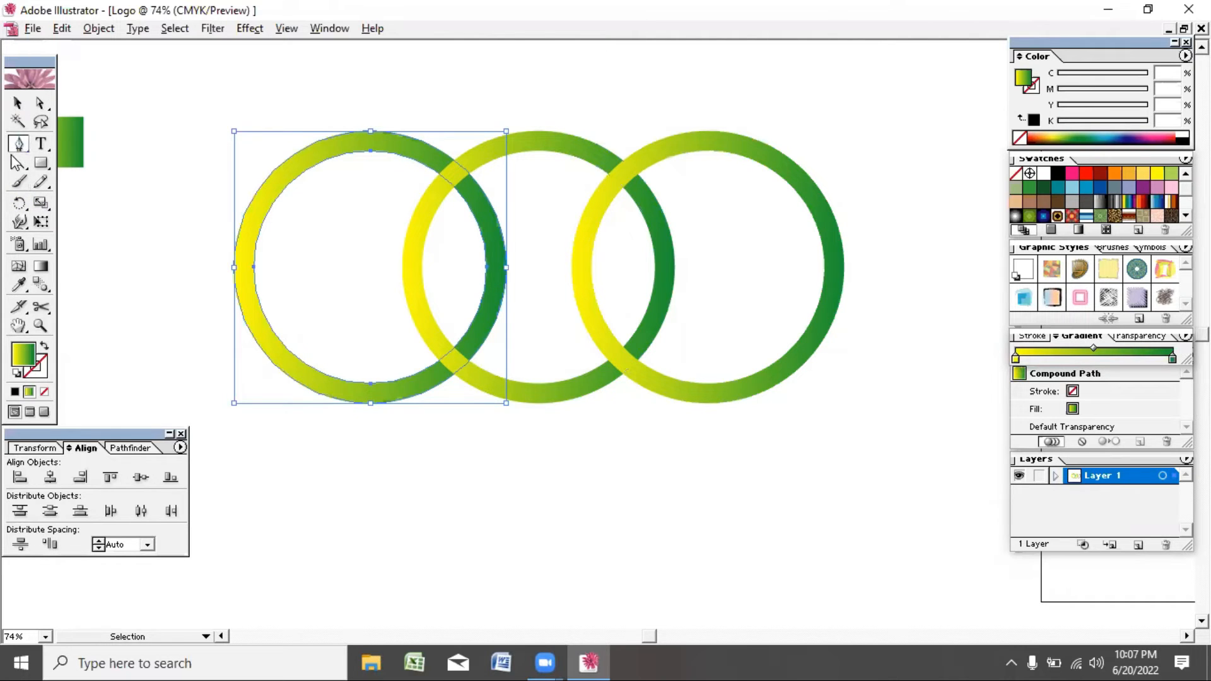
{"action": "left_click", "coordinate": [18, 374]}
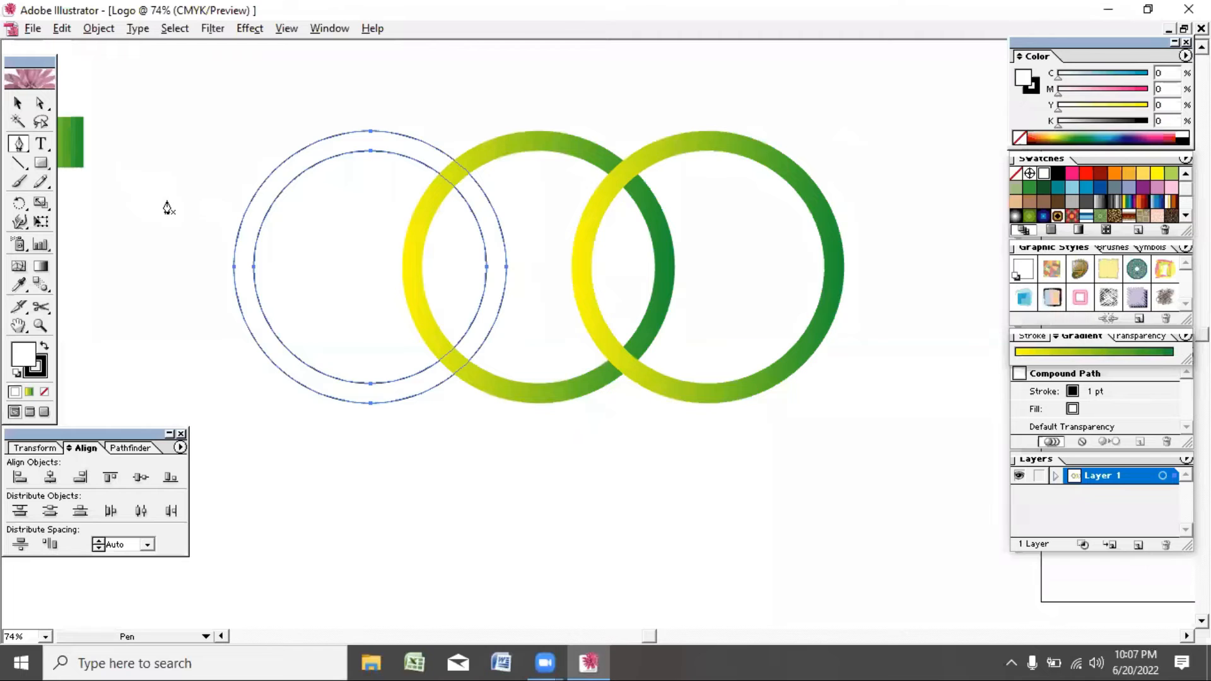
{"action": "key", "text": "ctrl+z"}
{"action": "left_click", "coordinate": [19, 103]}
{"action": "left_click", "coordinate": [196, 238]}
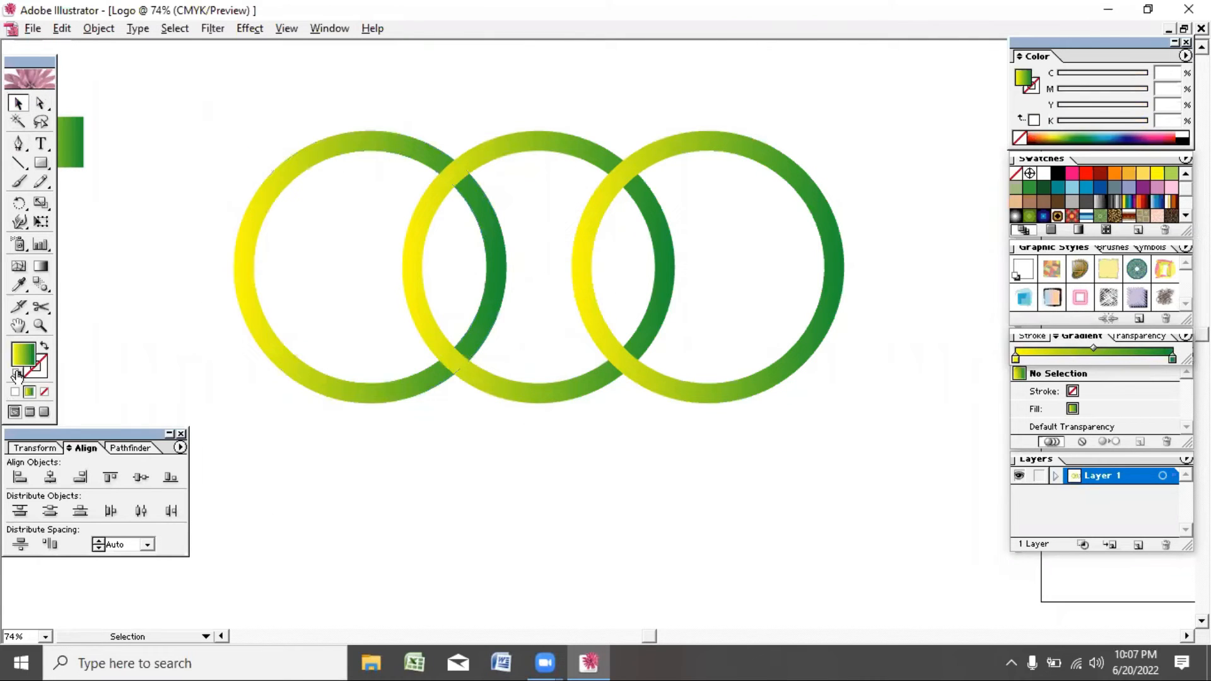
Paste a copy of the first ring directly behind it, test it by moving it aside, and undo the move
{"action": "left_click", "coordinate": [18, 375]}
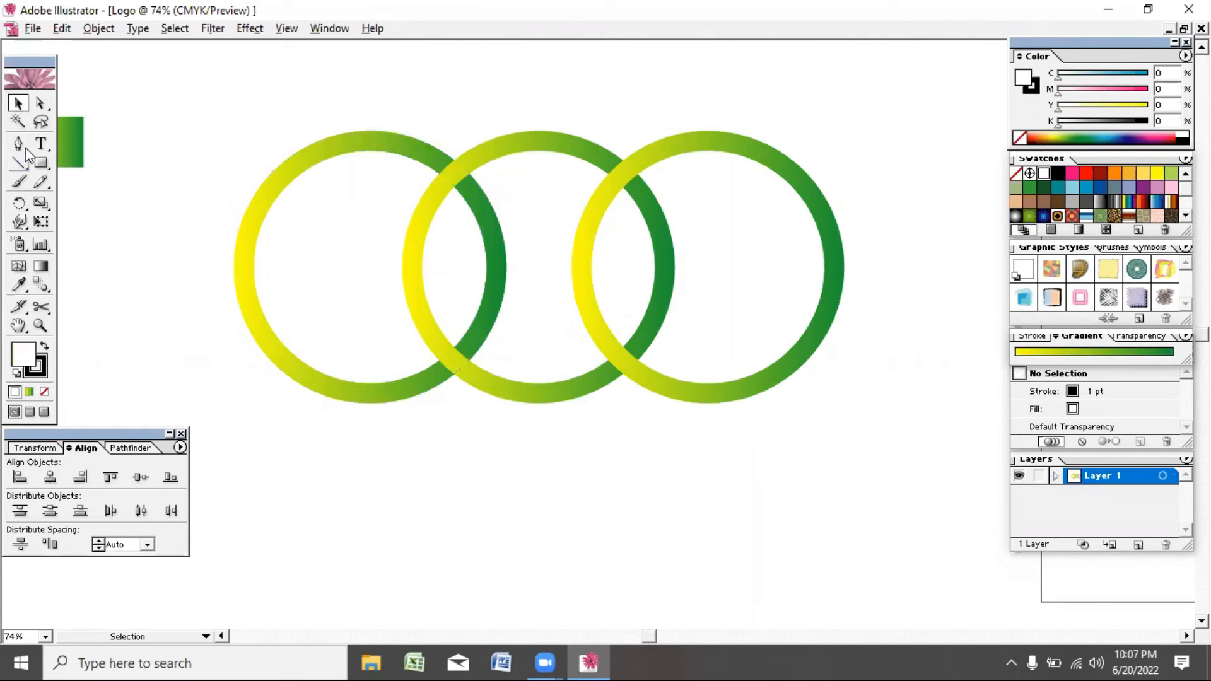
{"action": "key", "text": "ctrl+b"}
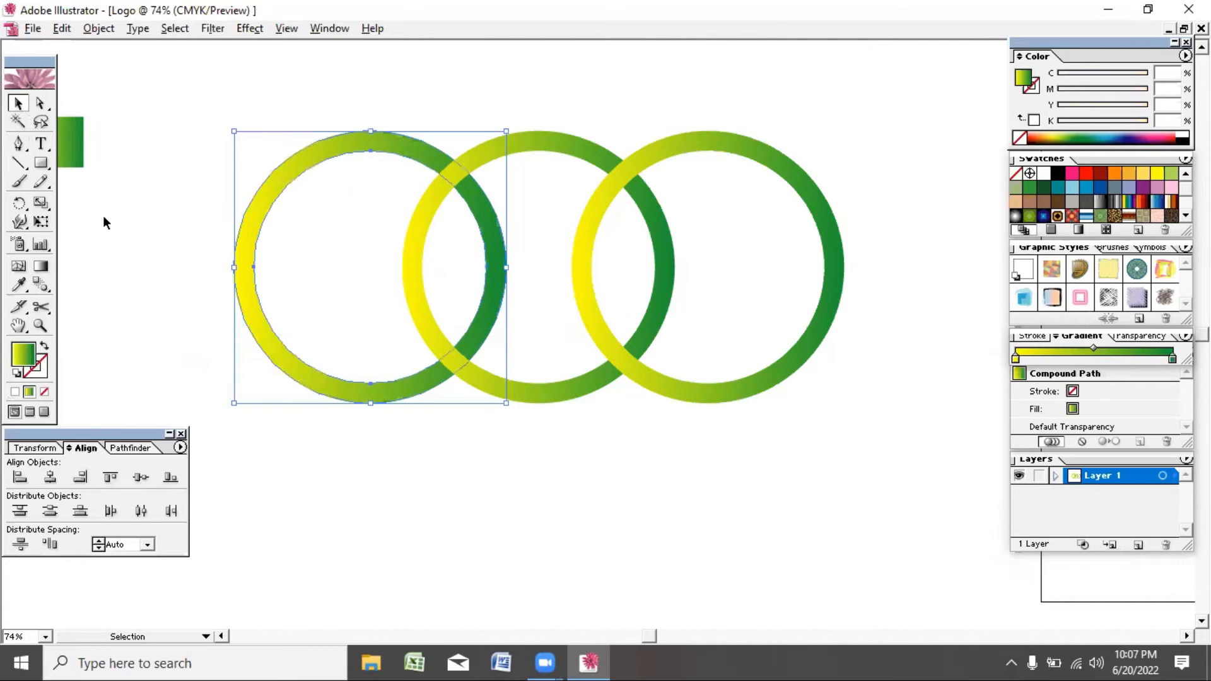
{"action": "left_click_drag", "start_coordinate": [430, 147], "coordinate": [397, 246]}
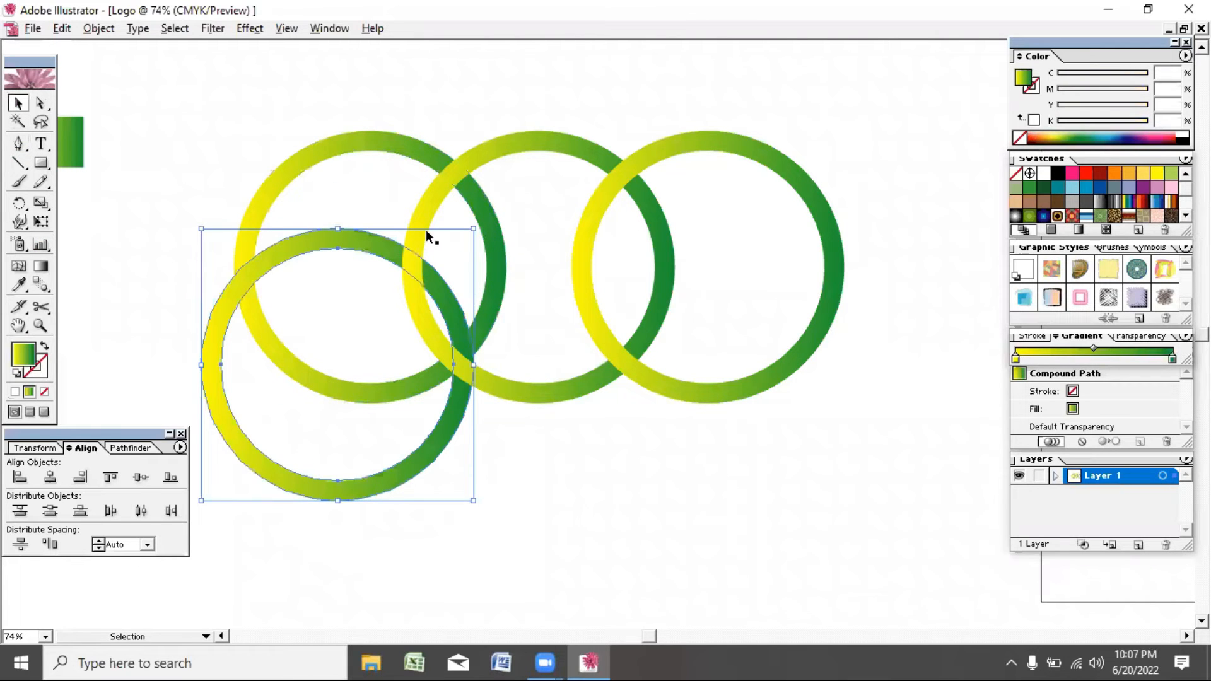
{"action": "key", "text": "ctrl+z"}
Draw a closed six-sided Pen shape over the upper crossing of the first two rings, with default white fill and 1 pt black stroke
{"action": "left_click", "coordinate": [18, 143]}
{"action": "left_click", "coordinate": [447, 109]}
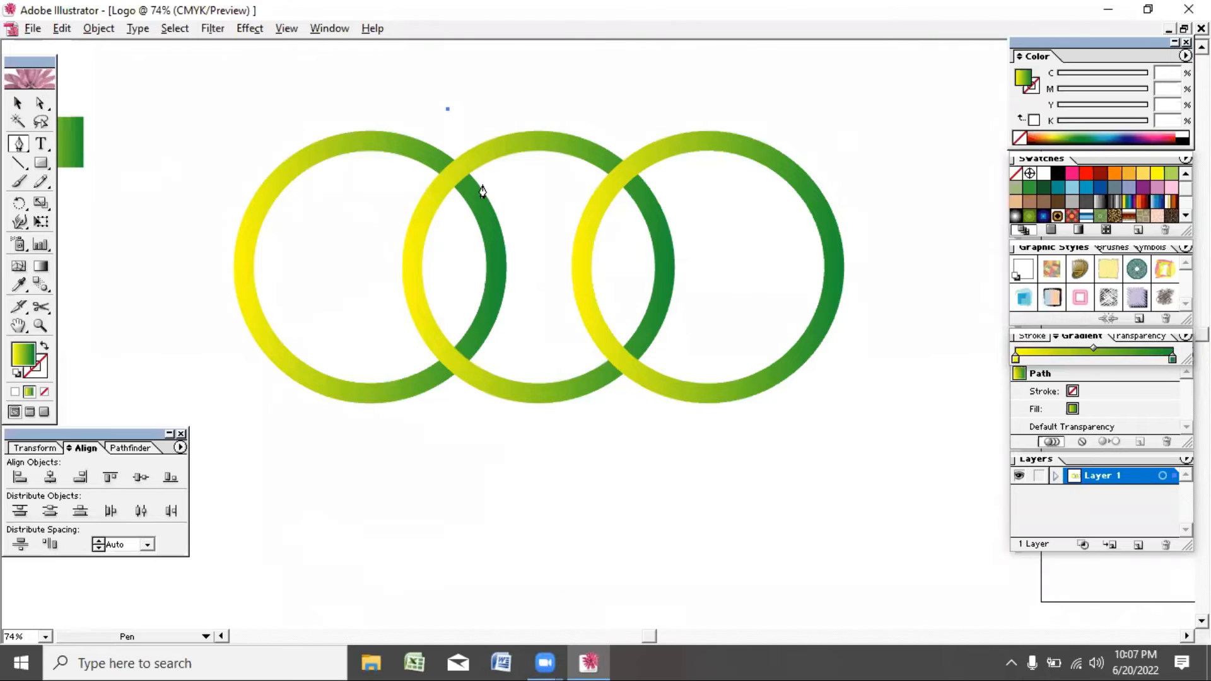
{"action": "left_click", "coordinate": [404, 170]}
{"action": "left_click", "coordinate": [442, 220]}
{"action": "left_click", "coordinate": [506, 204]}
{"action": "left_click", "coordinate": [513, 172]}
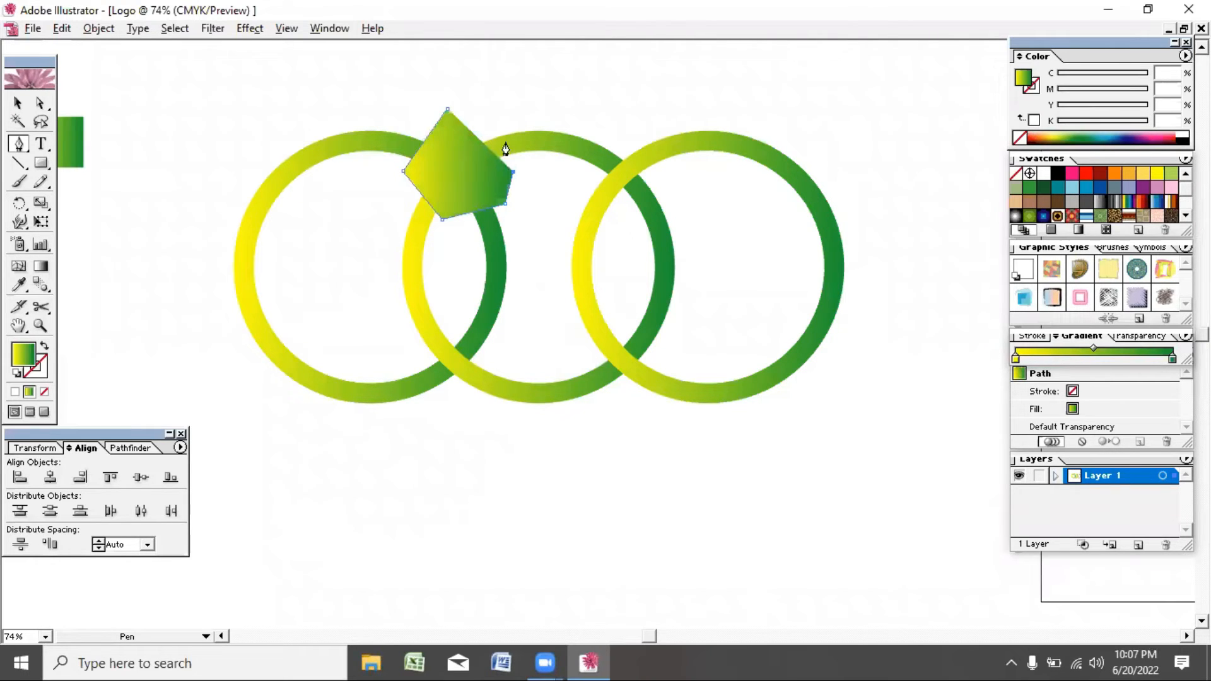
{"action": "left_click", "coordinate": [473, 105]}
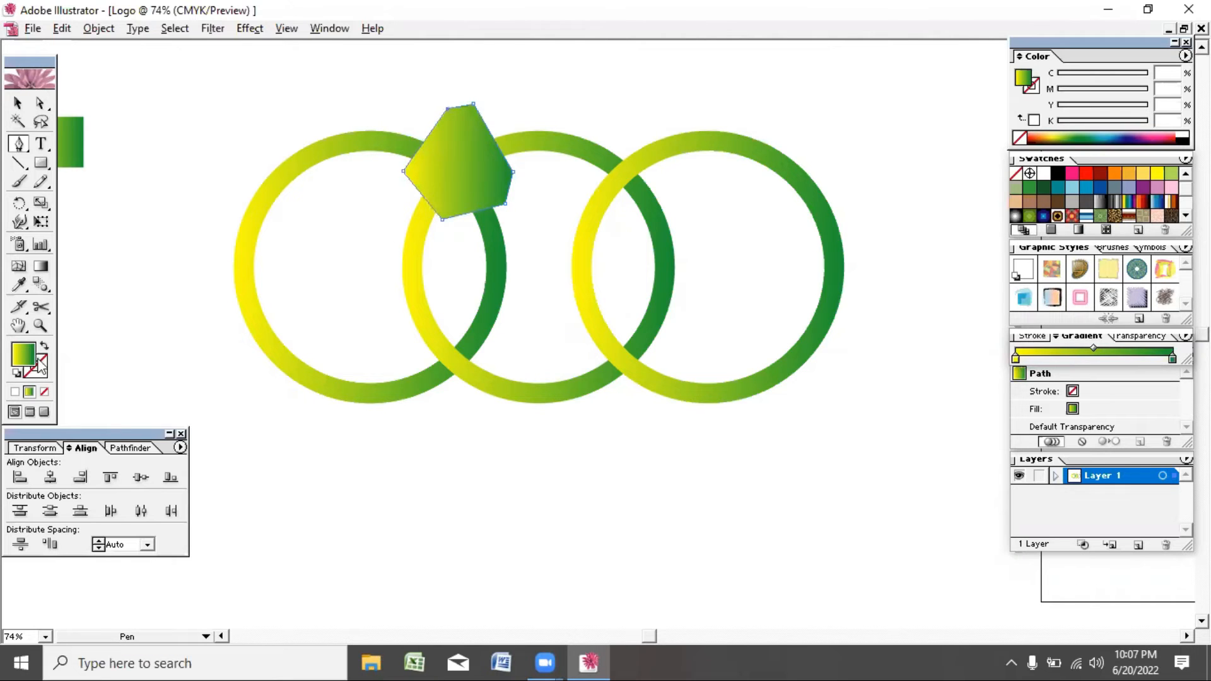
{"action": "left_click", "coordinate": [16, 373]}
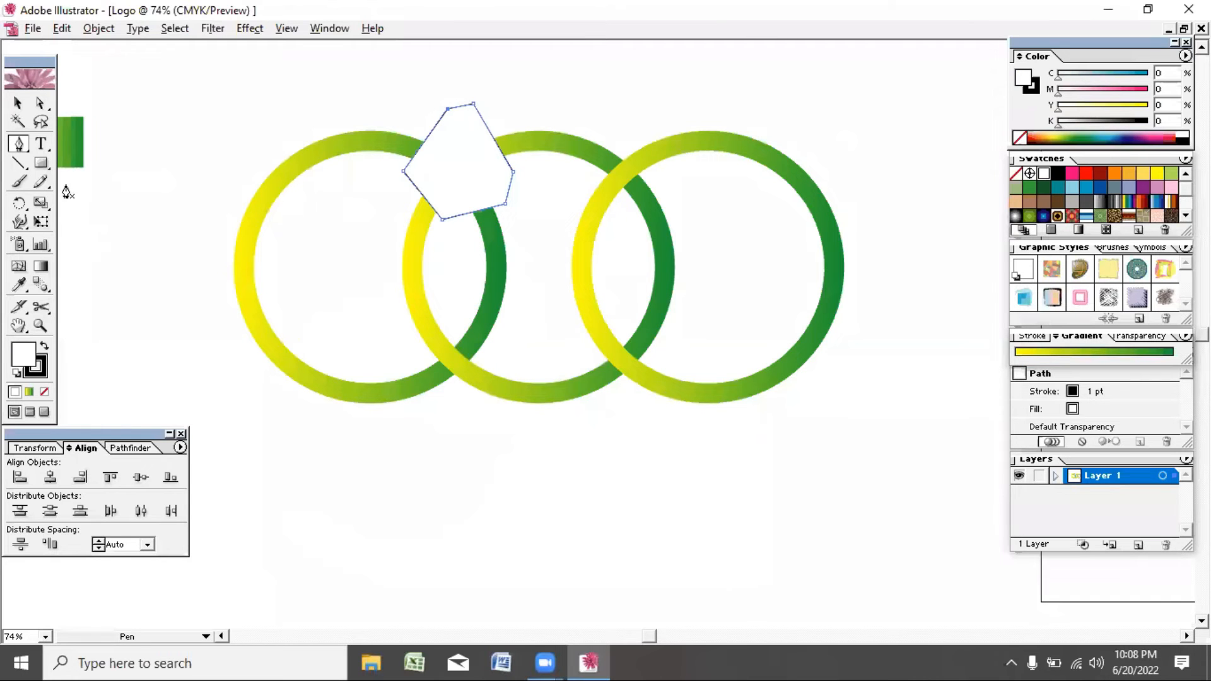
{"action": "left_click", "coordinate": [18, 103]}
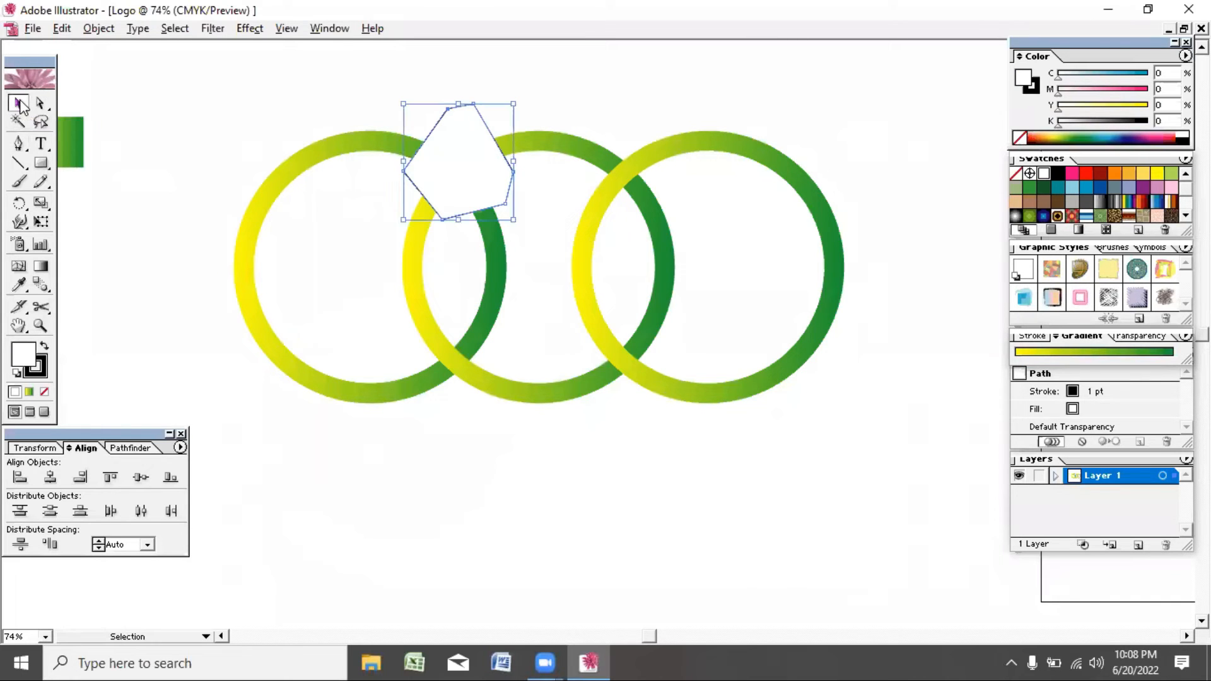
{"action": "left_click", "coordinate": [292, 70]}
Move the first ring and the six-sided shape apart, undo both moves, and clear the selection
{"action": "left_click", "coordinate": [464, 145]}
{"action": "left_click_drag", "start_coordinate": [347, 146], "coordinate": [251, 254]}
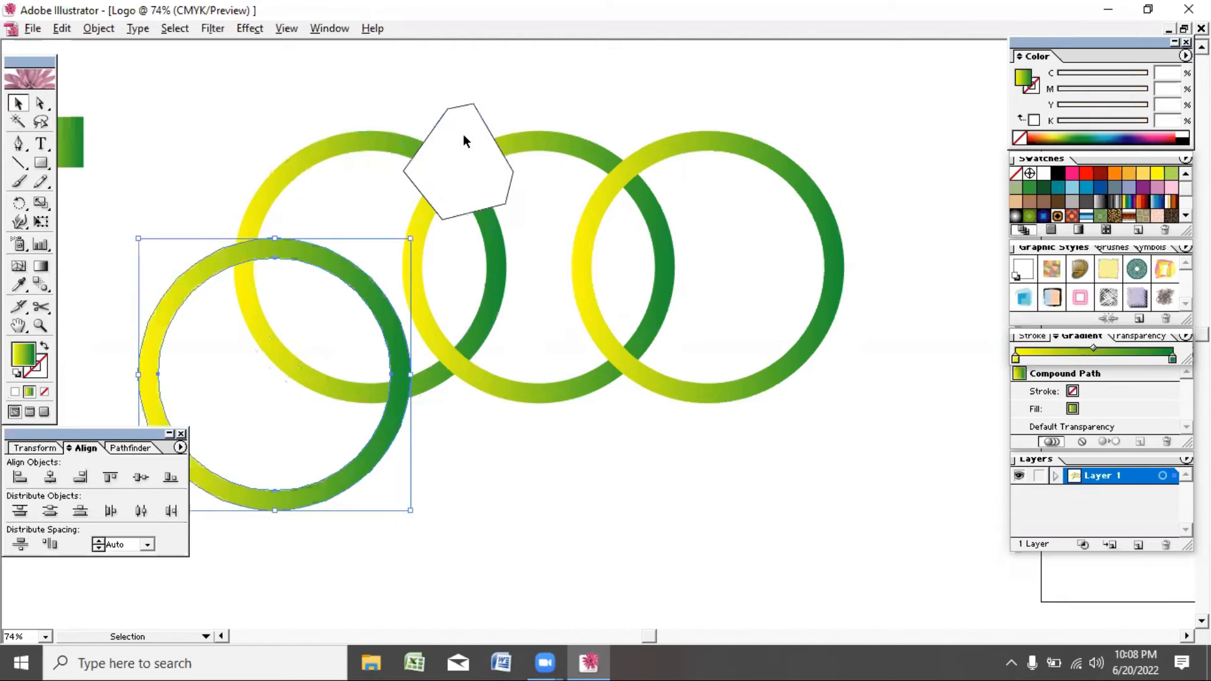
{"action": "left_click_drag", "start_coordinate": [463, 134], "coordinate": [645, 155]}
{"action": "key", "text": "ctrl+z"}
{"action": "key", "text": "ctrl+z"}
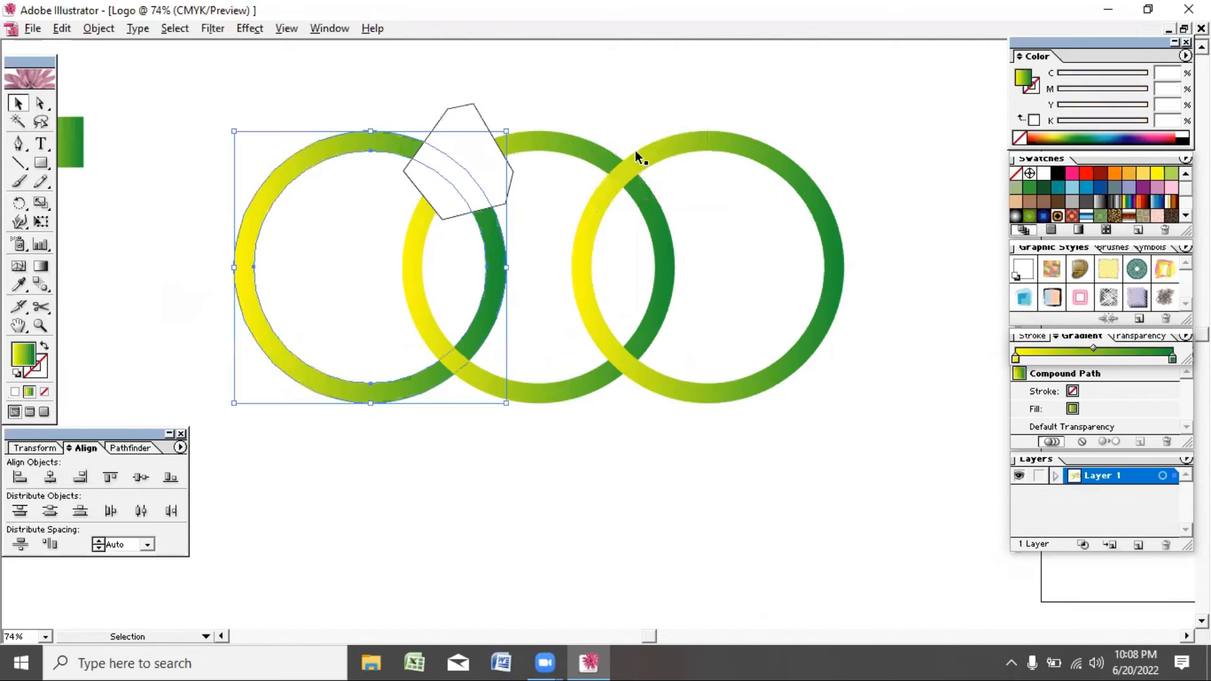
{"action": "key", "text": "ctrl+shift+a"}
Divide the first ring with the six-sided shape using Pathfinder Divide and ungroup the resulting pieces
{"action": "left_click", "coordinate": [337, 145]}
{"action": "left_click", "coordinate": [470, 119], "text": "shift"}
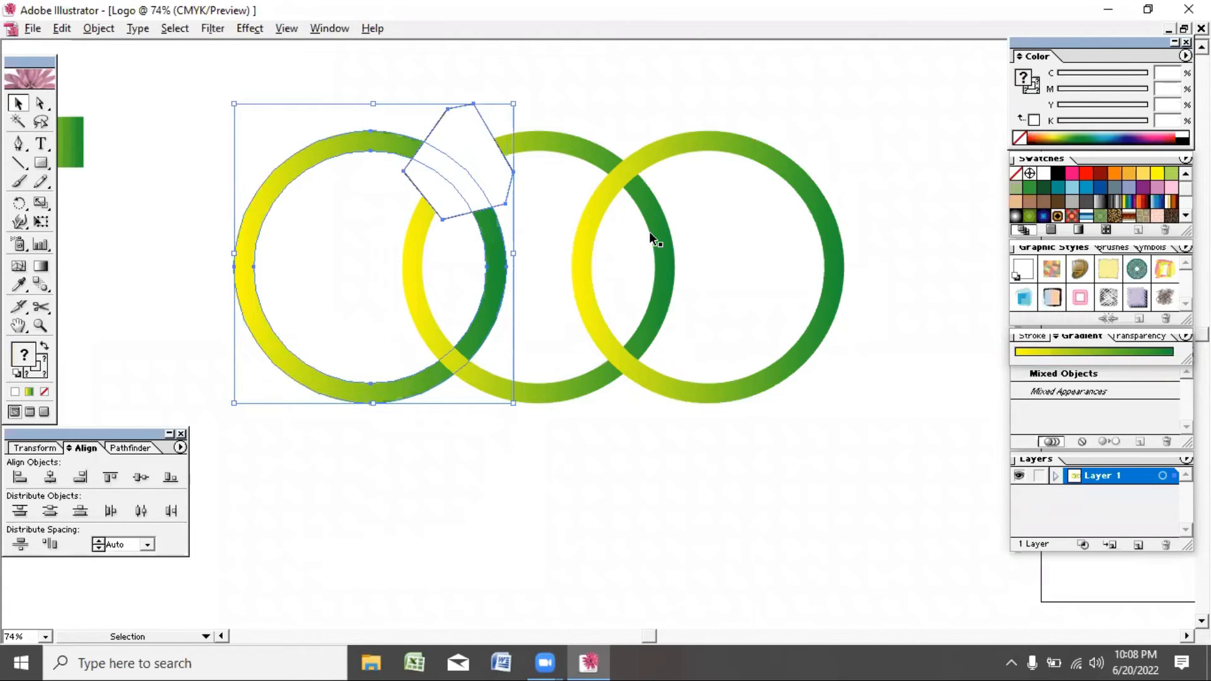
{"action": "left_click", "coordinate": [126, 448]}
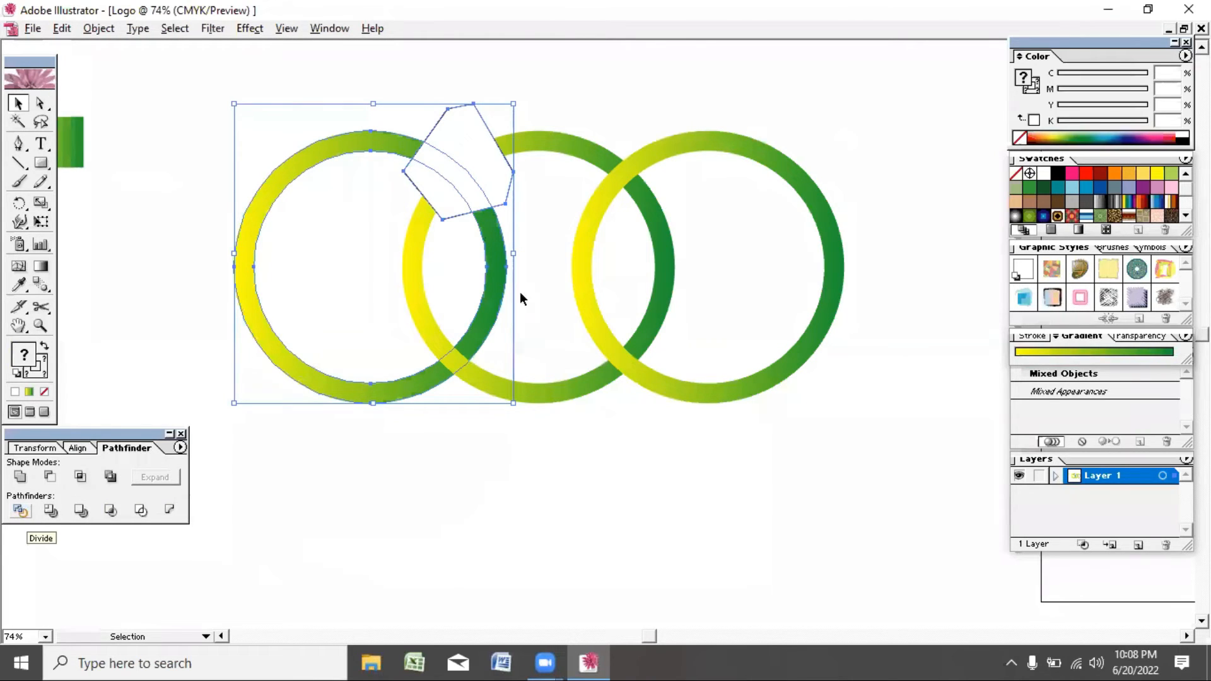
{"action": "right_click", "coordinate": [473, 170]}
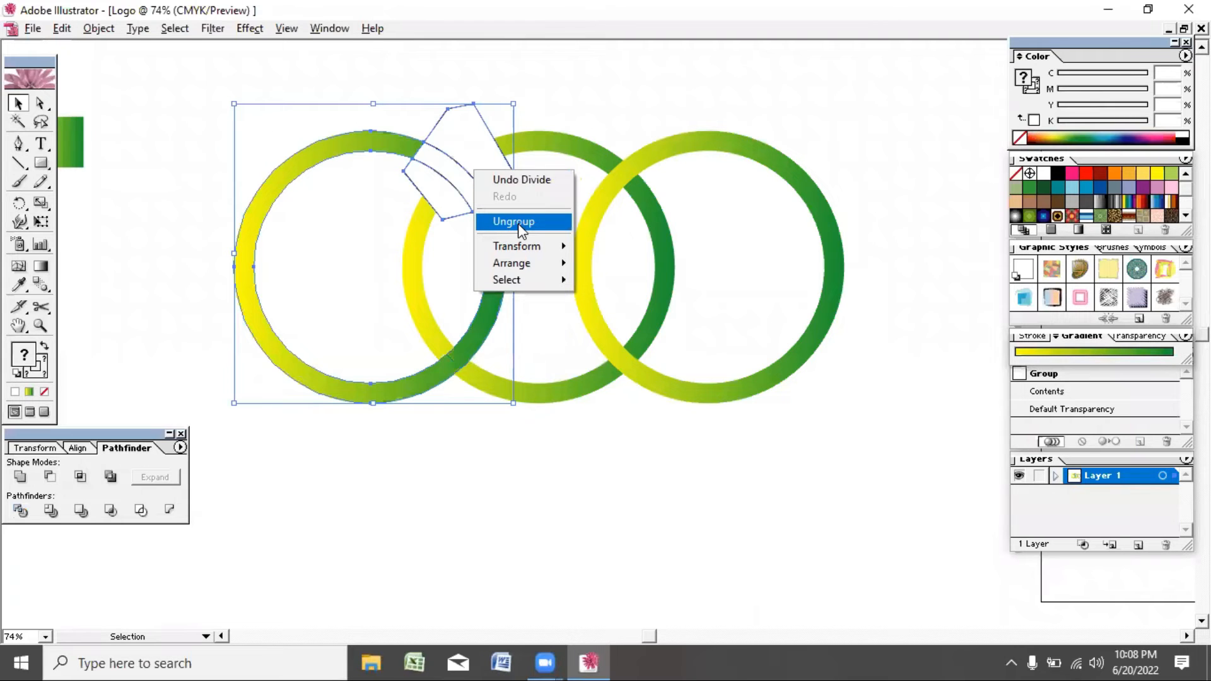
{"action": "left_click", "coordinate": [517, 223]}
Delete the white outer piece and the white ring segment at the upper crossing of the first two rings
{"action": "left_click", "coordinate": [592, 116]}
{"action": "left_click", "coordinate": [477, 131]}
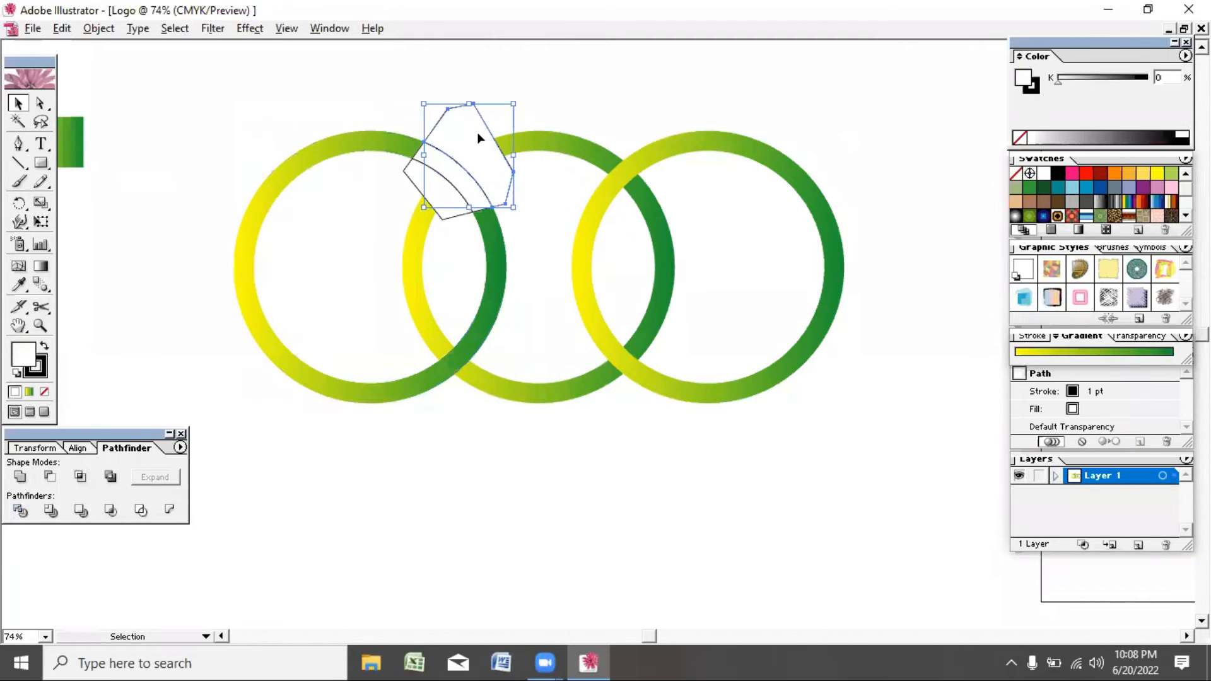
{"action": "key", "text": "Delete"}
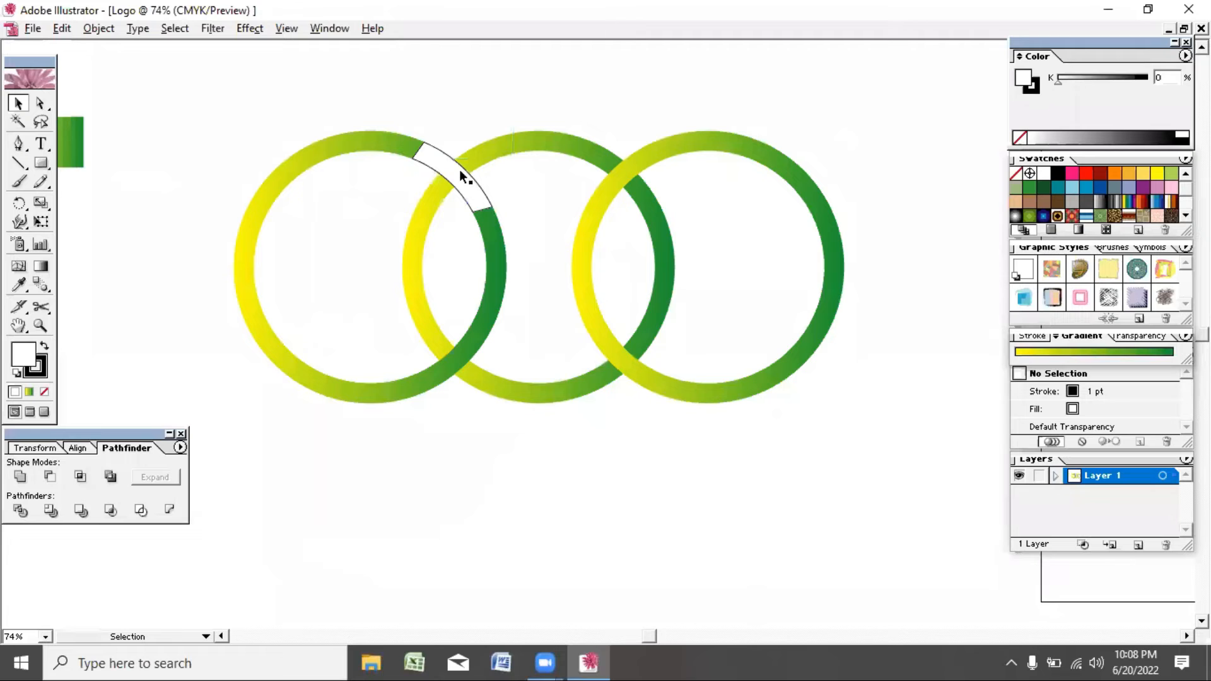
{"action": "left_click", "coordinate": [458, 177]}
{"action": "key", "text": "Delete"}
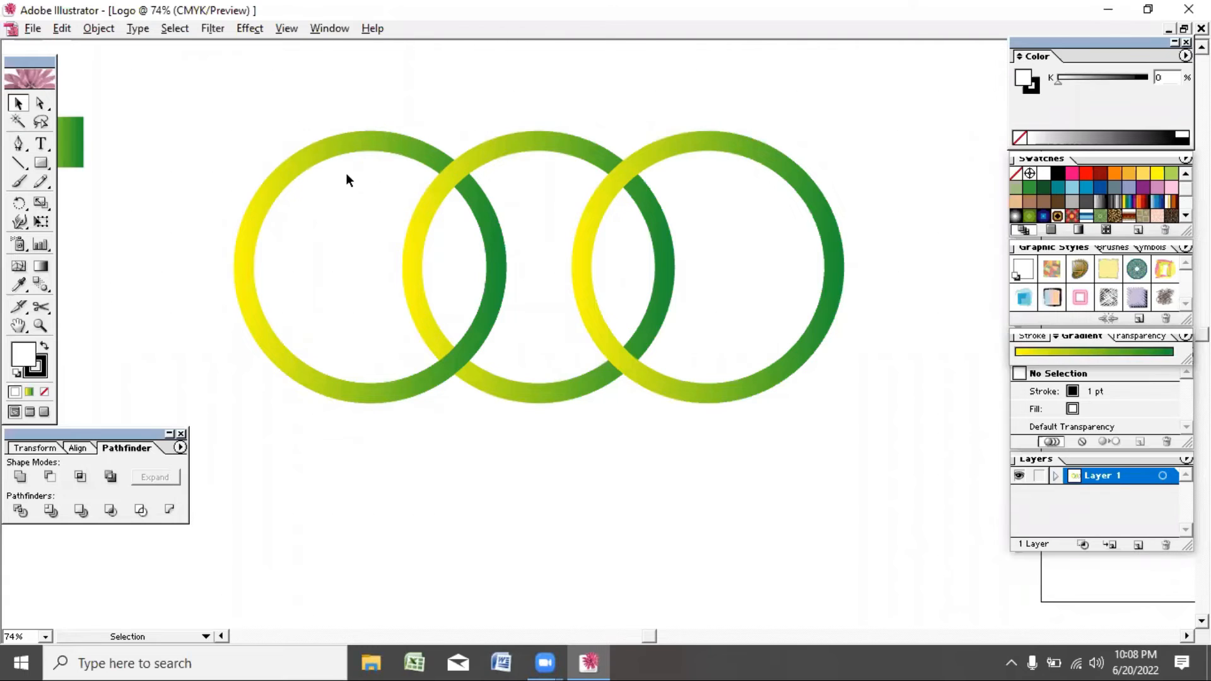
Draw a closed five-sided Pen shape over the upper crossing of the second and third rings, with default white fill and 1 pt black stroke
{"action": "left_click", "coordinate": [529, 141]}
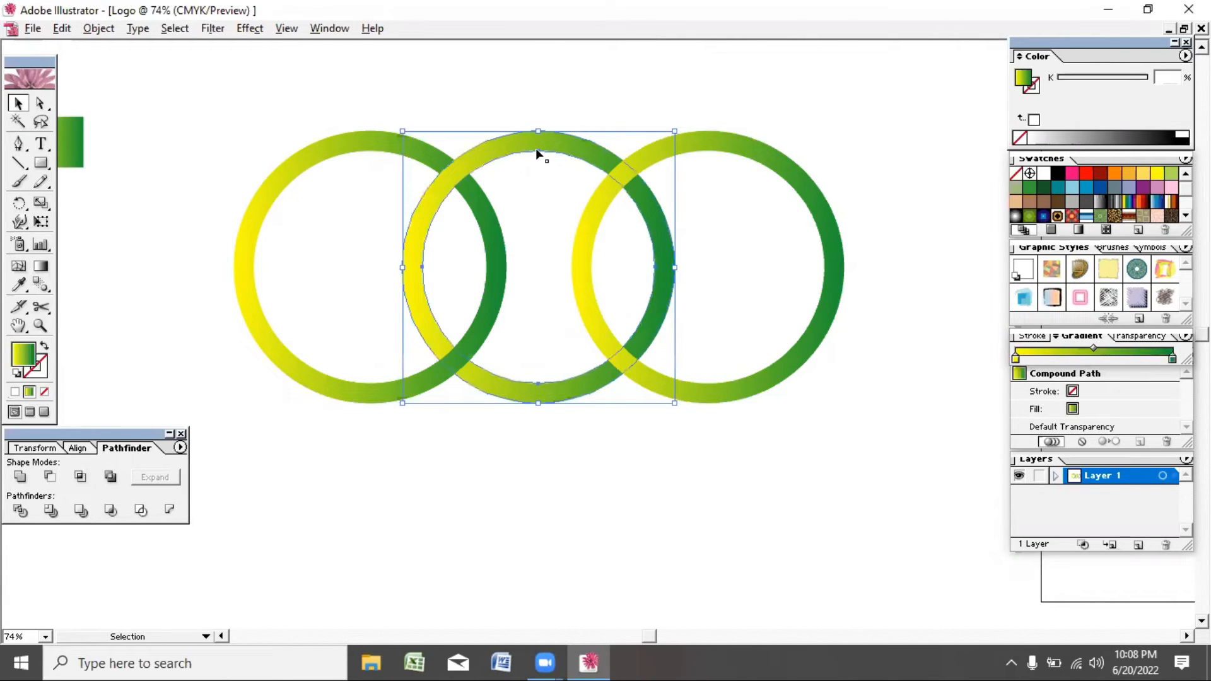
{"action": "left_click", "coordinate": [577, 210]}
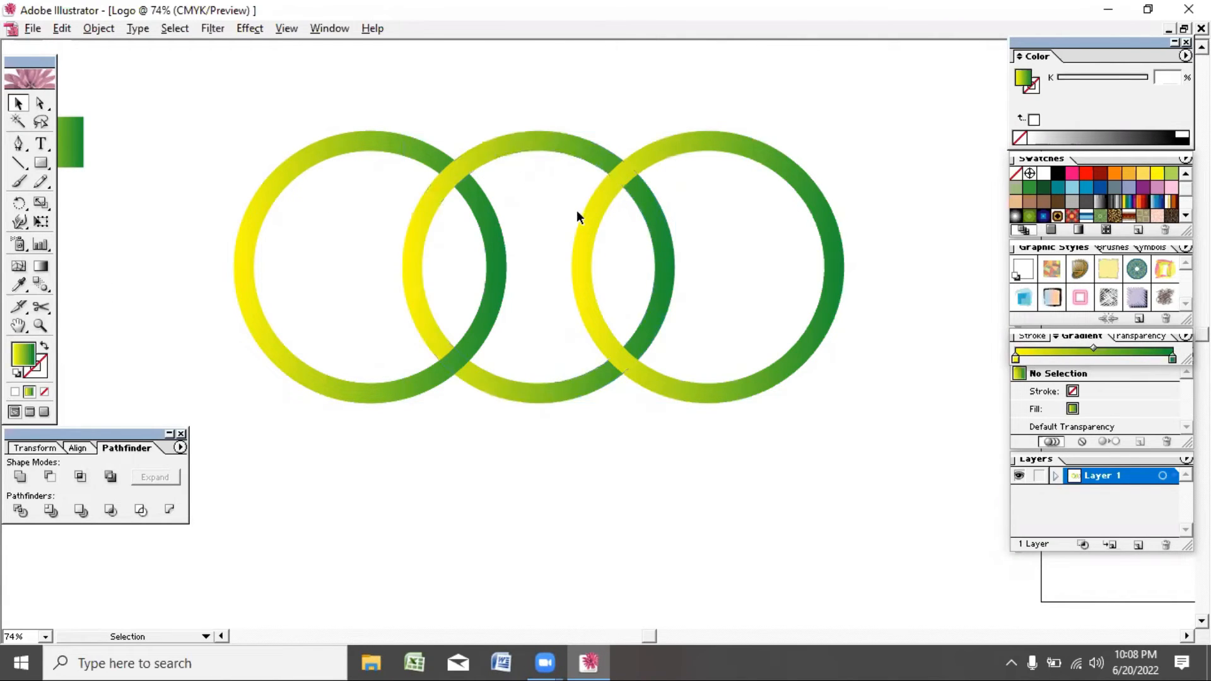
{"action": "left_click", "coordinate": [646, 212]}
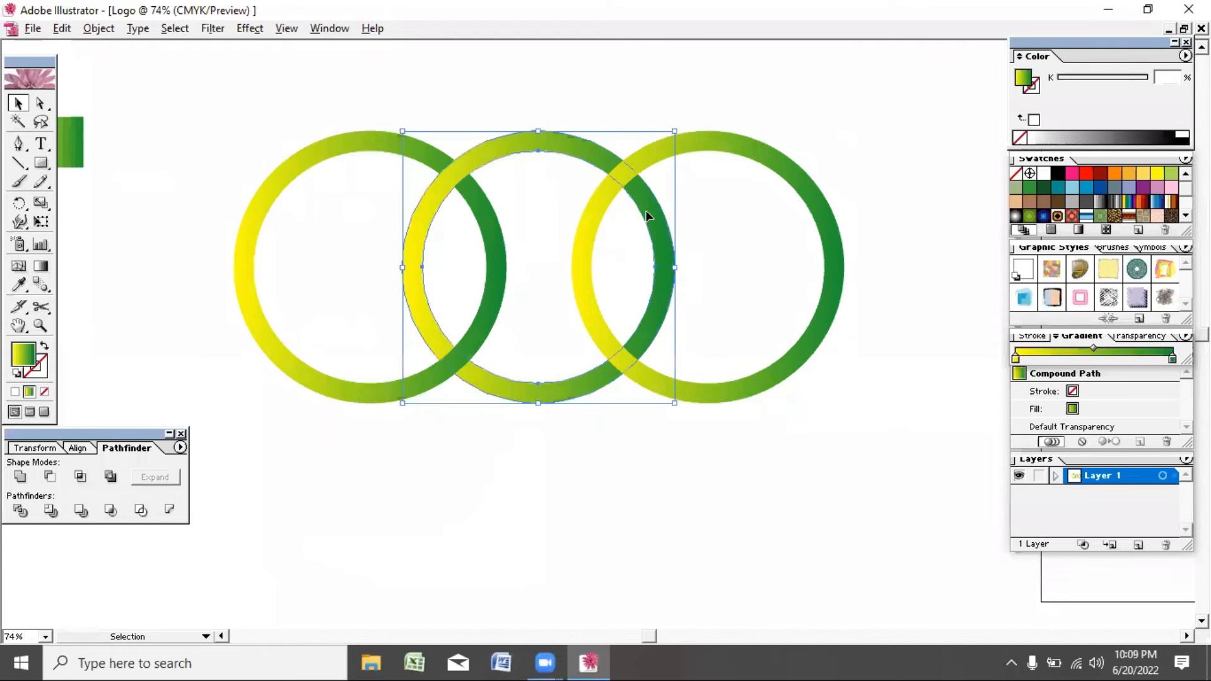
{"action": "left_click", "coordinate": [18, 144]}
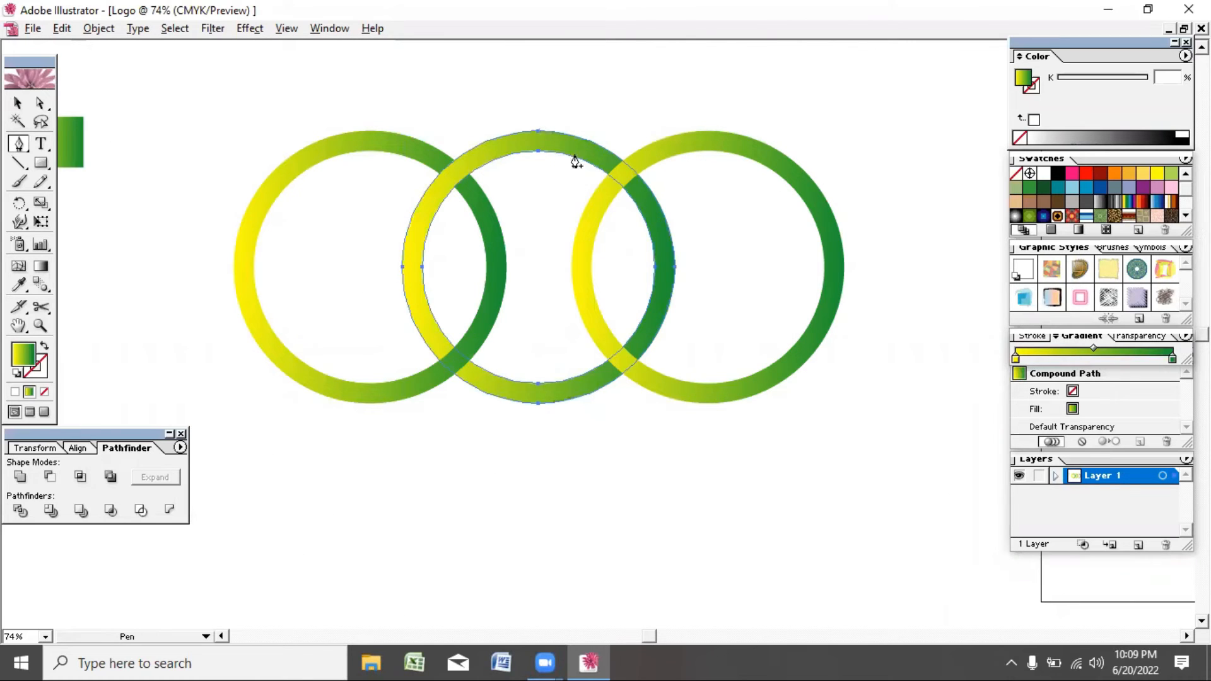
{"action": "left_click", "coordinate": [626, 100]}
{"action": "left_click", "coordinate": [566, 169]}
{"action": "left_click", "coordinate": [610, 237]}
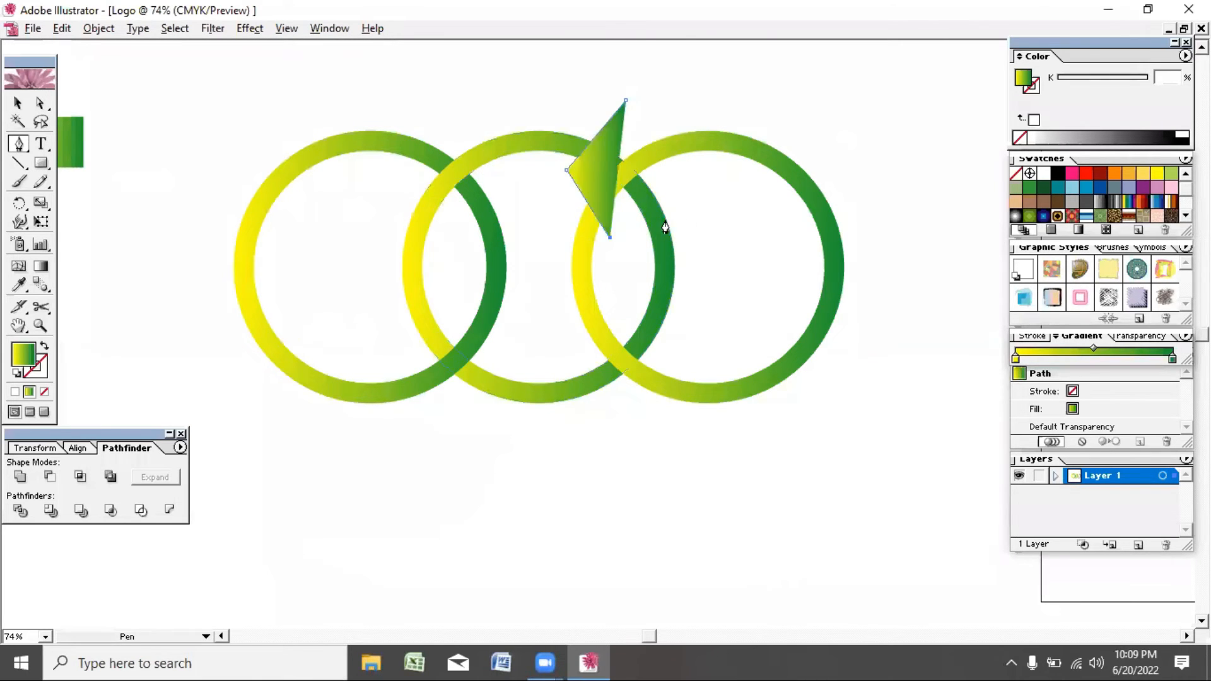
{"action": "left_click", "coordinate": [695, 199]}
{"action": "left_click", "coordinate": [665, 117]}
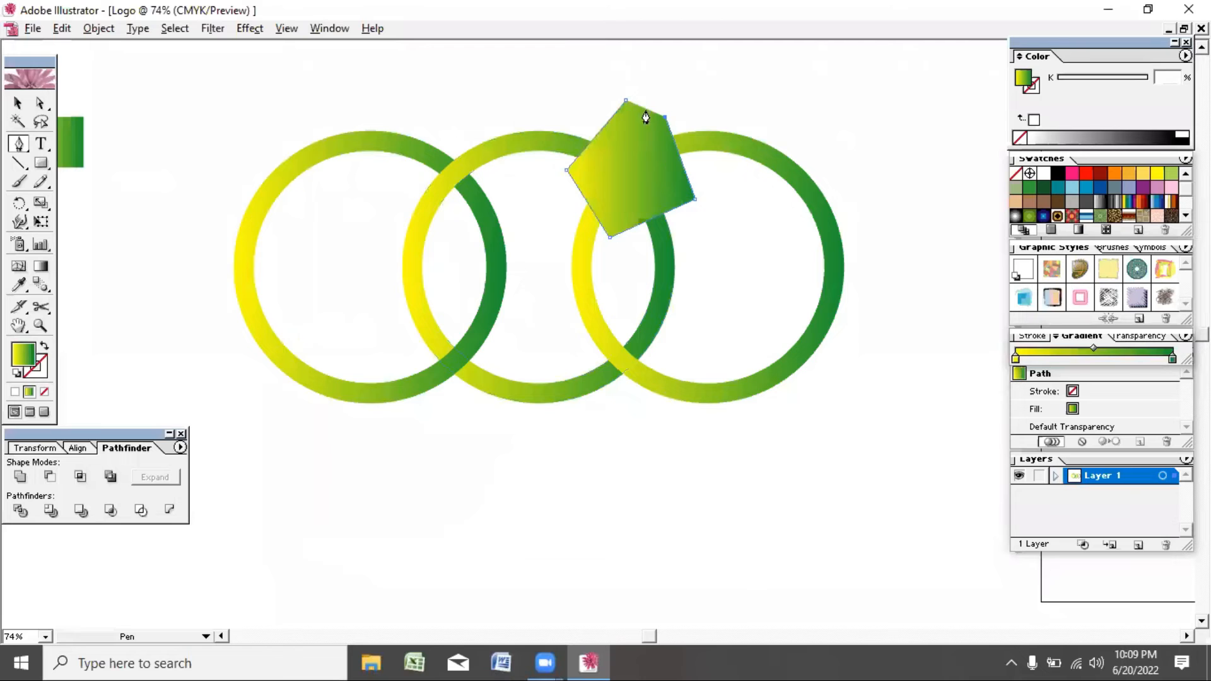
{"action": "left_click", "coordinate": [17, 377]}
{"action": "left_click", "coordinate": [18, 103]}
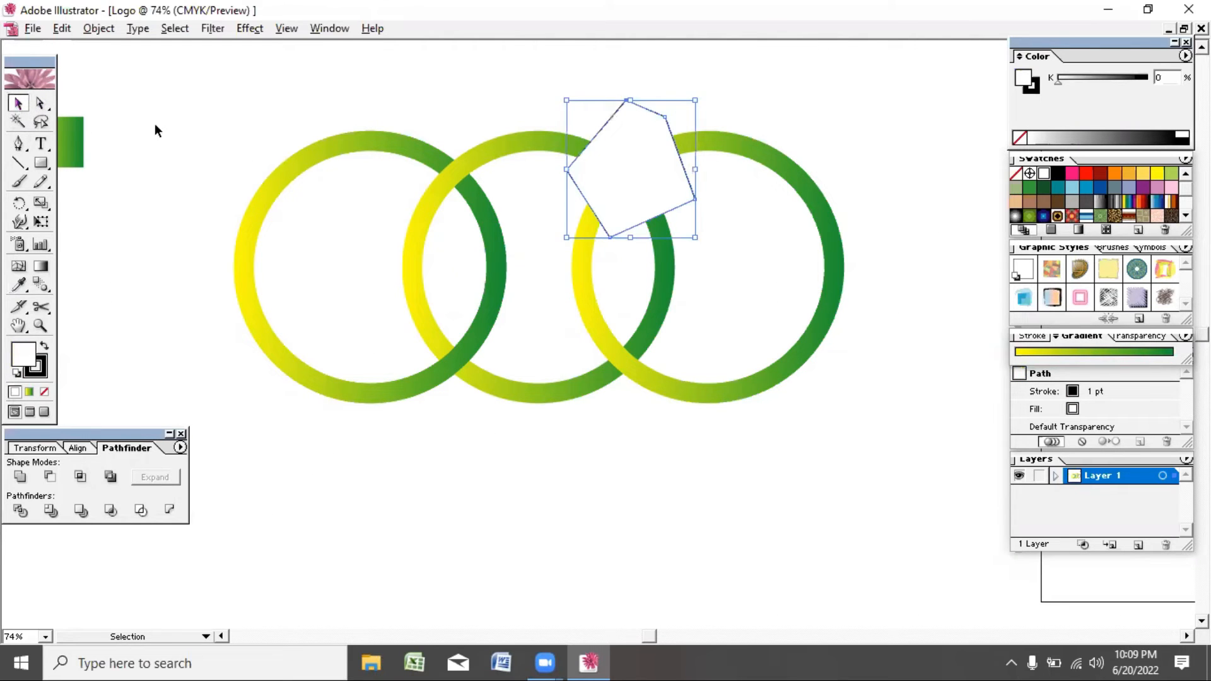
Move the second ring down from under the five-sided shape twice, undo each move, and clear the selection
{"action": "left_click", "coordinate": [821, 101]}
{"action": "left_click_drag", "start_coordinate": [546, 156], "coordinate": [571, 307]}
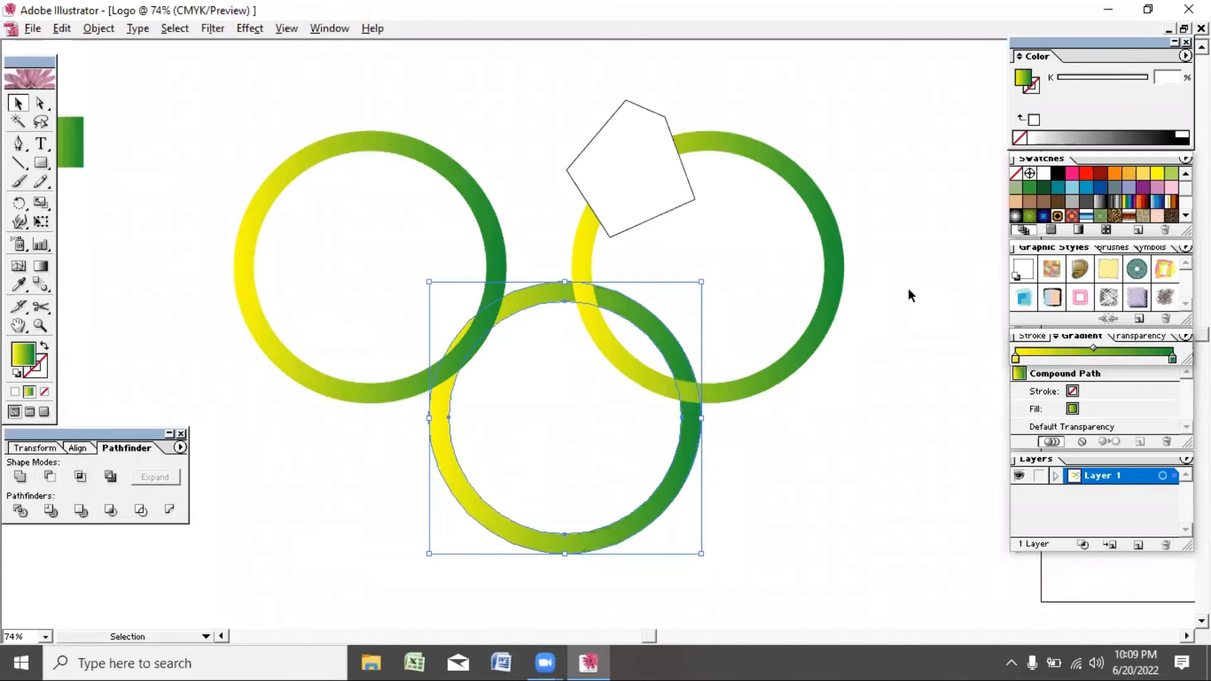
{"action": "key", "text": "ctrl+z"}
{"action": "left_click", "coordinate": [498, 92]}
{"action": "left_click", "coordinate": [505, 145]}
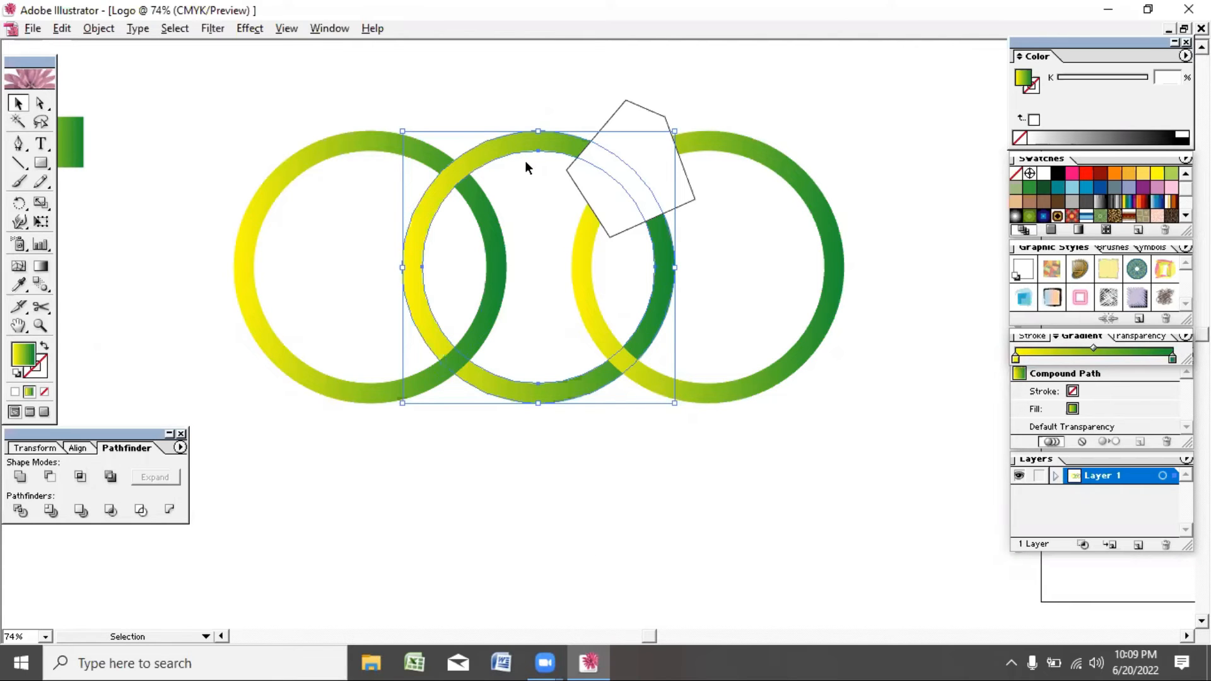
{"action": "left_click", "coordinate": [924, 484]}
{"action": "left_click_drag", "start_coordinate": [539, 142], "coordinate": [567, 306]}
{"action": "key", "text": "ctrl+z"}
{"action": "left_click", "coordinate": [730, 436]}
Divide the second ring with the five-sided shape using Pathfinder Divide and ungroup the resulting pieces
{"action": "left_click", "coordinate": [524, 147]}
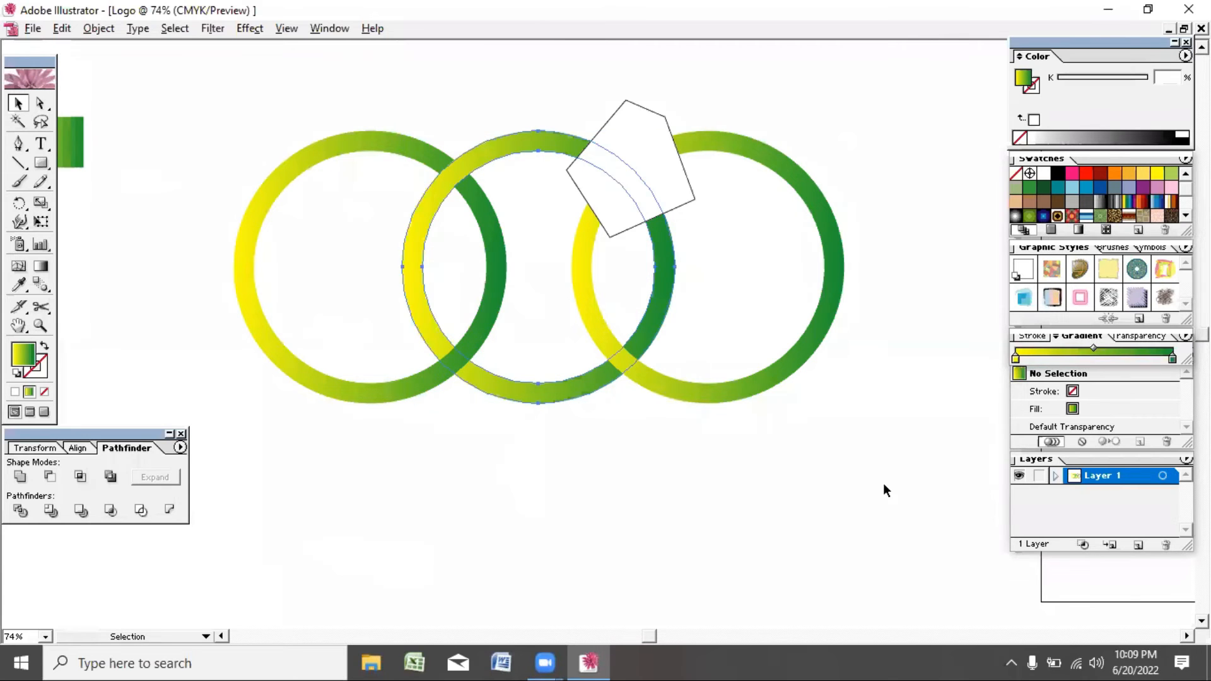
{"action": "left_click", "coordinate": [638, 112], "text": "shift"}
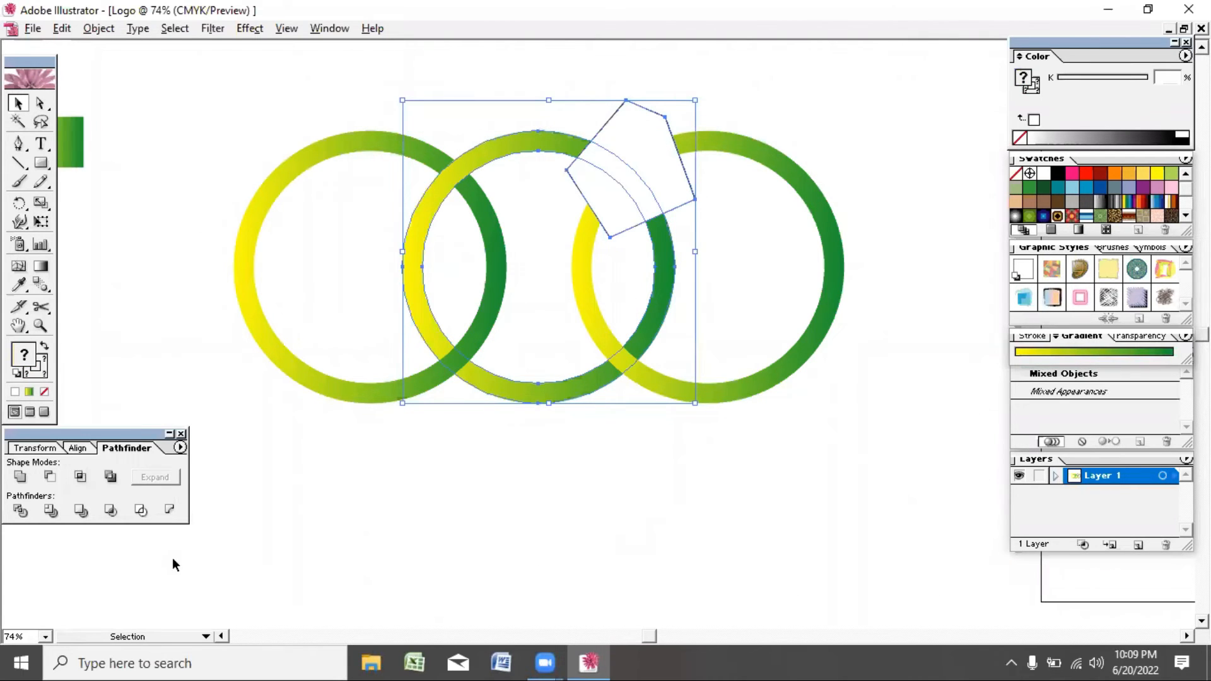
{"action": "left_click", "coordinate": [25, 512]}
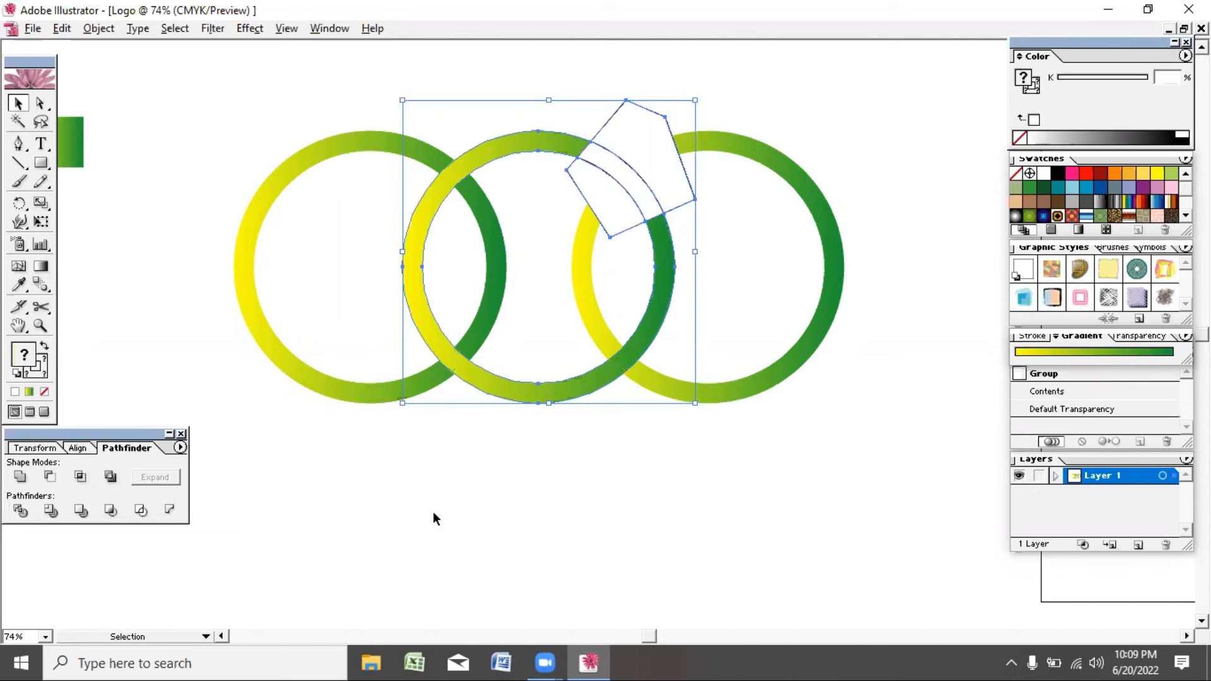
{"action": "right_click", "coordinate": [642, 162]}
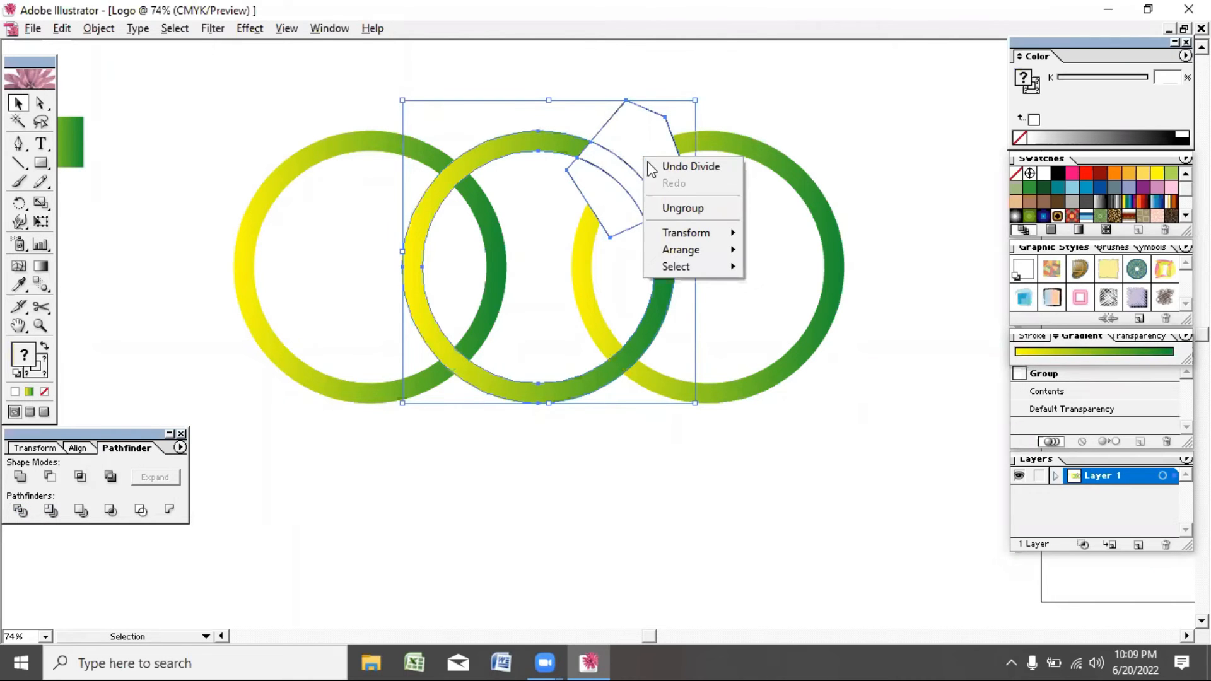
{"action": "left_click", "coordinate": [683, 208]}
Delete the white outer, inner and ring-segment pieces at the upper crossing of the second and third rings
{"action": "left_click", "coordinate": [814, 86]}
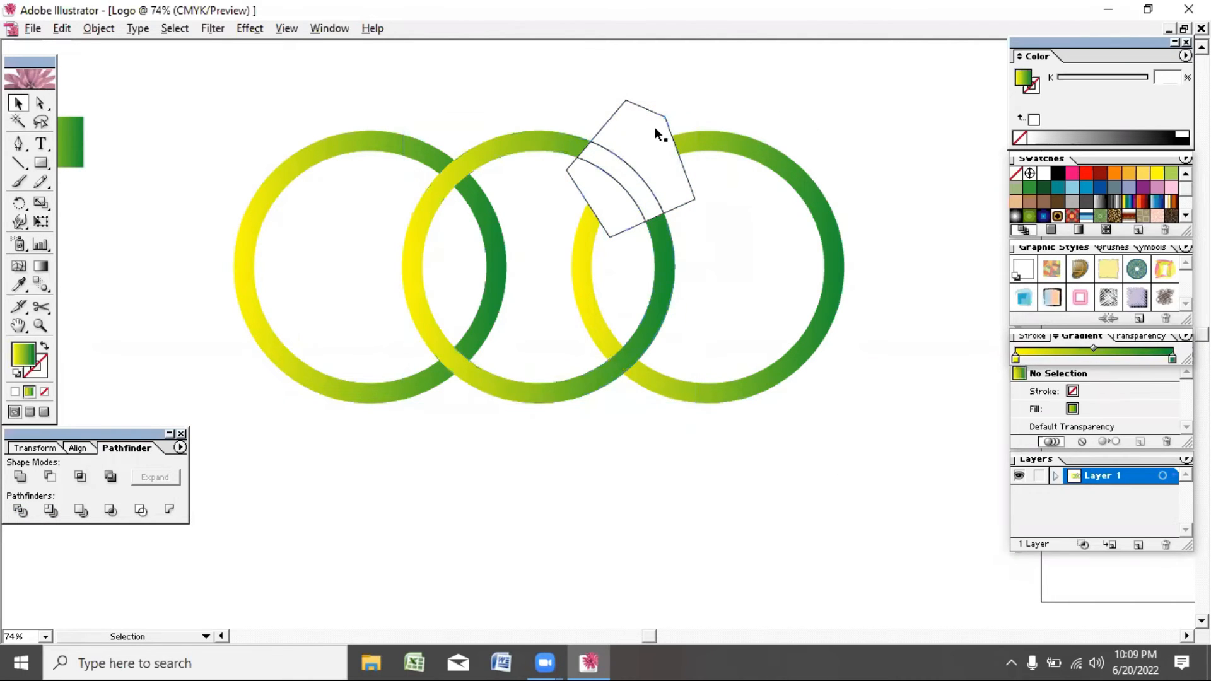
{"action": "left_click", "coordinate": [648, 130]}
{"action": "key", "text": "Delete"}
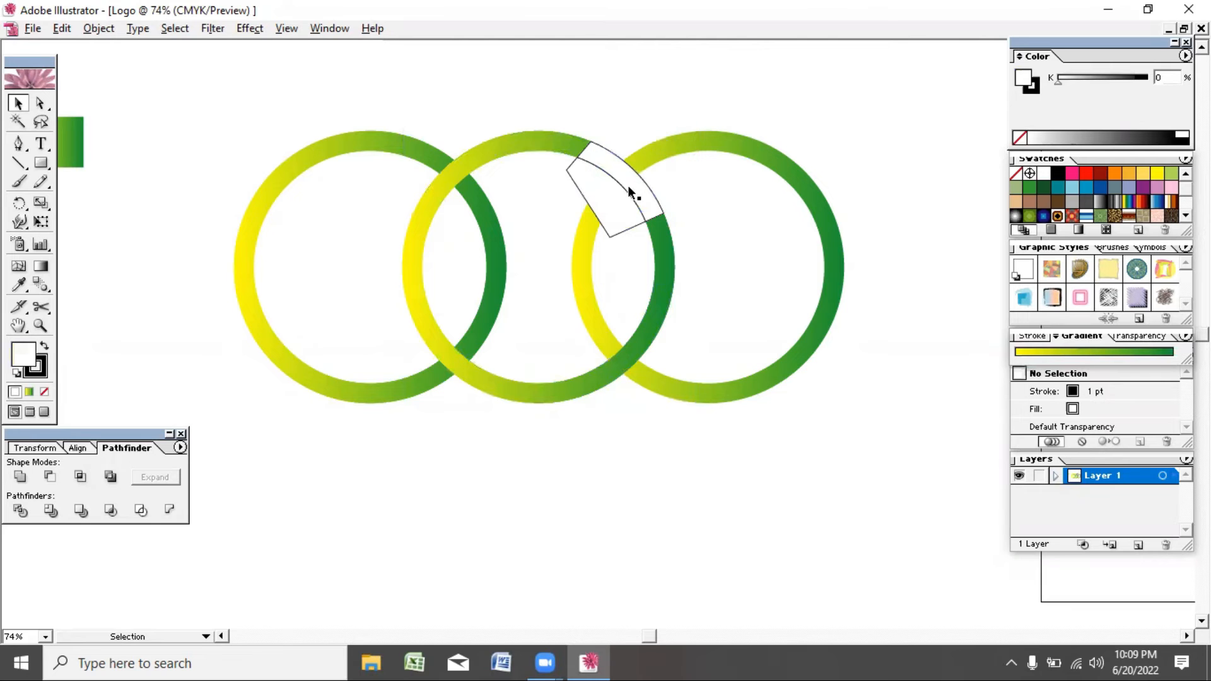
{"action": "left_click", "coordinate": [614, 203]}
{"action": "key", "text": "Delete"}
{"action": "left_click", "coordinate": [623, 173]}
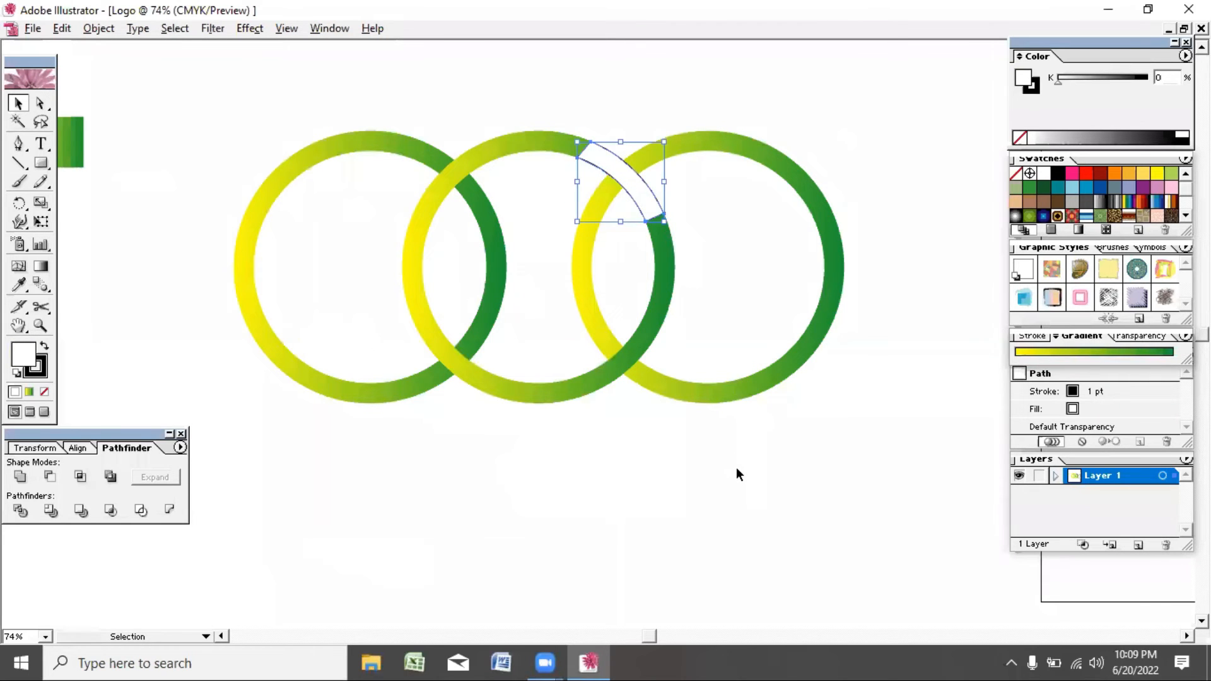
{"action": "key", "text": "Delete"}
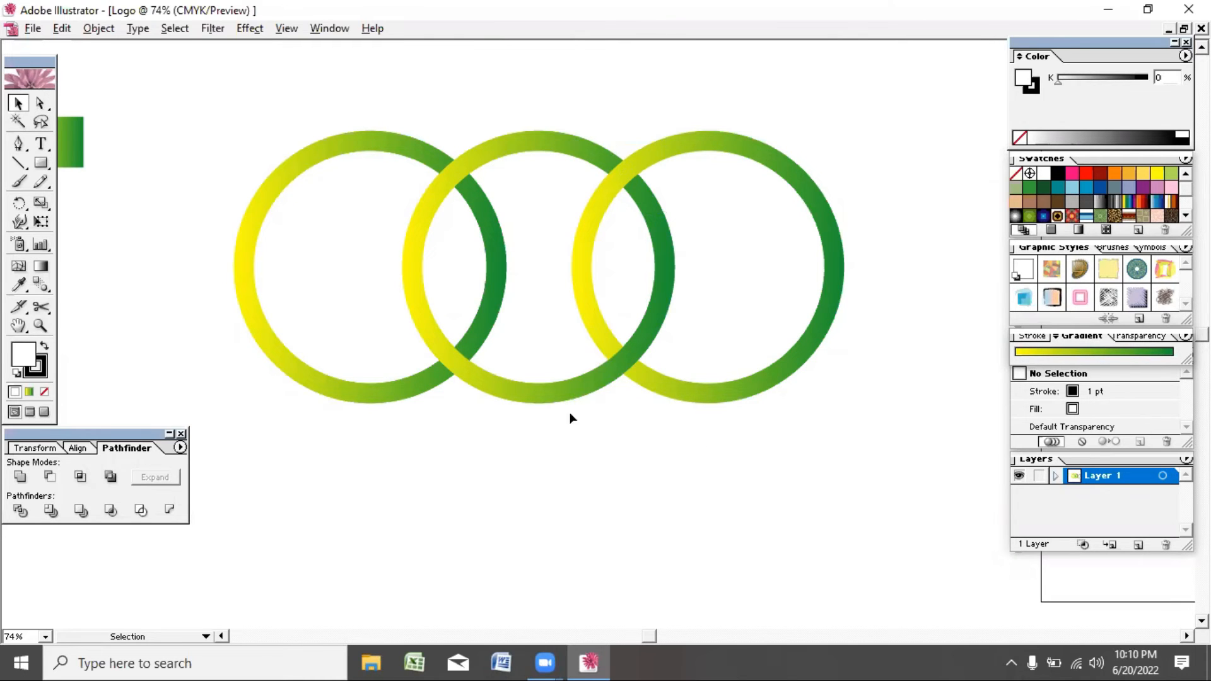
Move the cut second and first rings down to inspect their gaps, undo both moves, and clear the selection
{"action": "left_click_drag", "start_coordinate": [588, 383], "coordinate": [626, 545]}
{"action": "left_click_drag", "start_coordinate": [353, 392], "coordinate": [259, 560]}
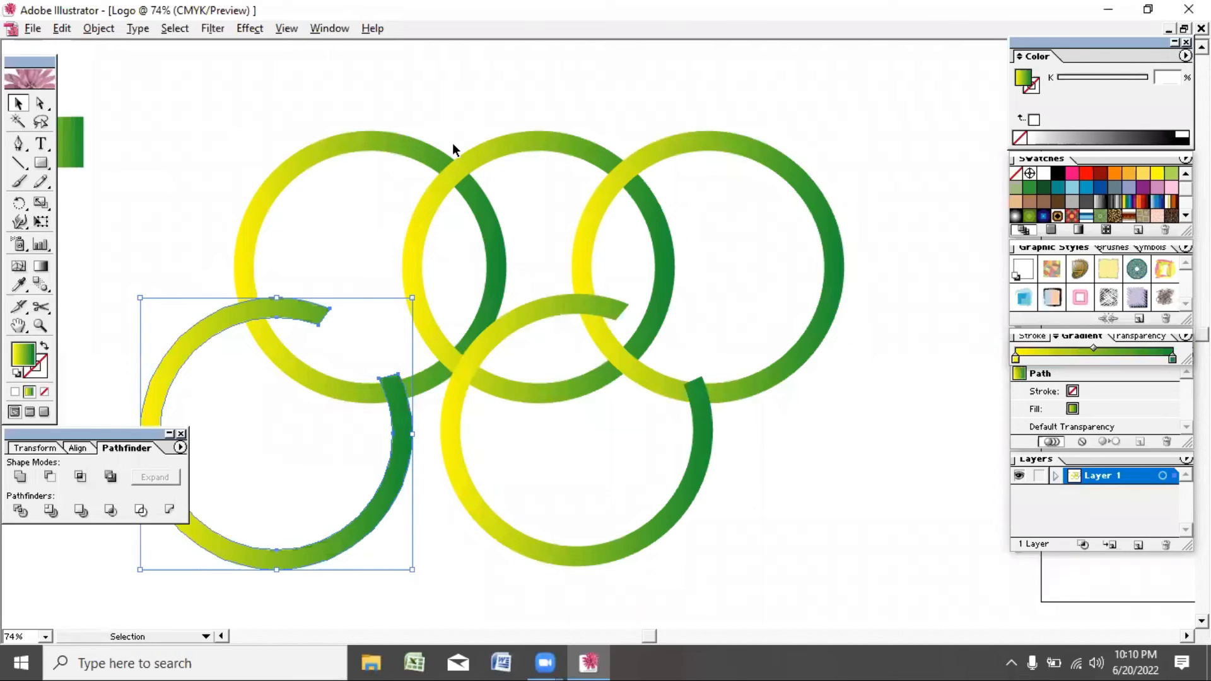
{"action": "key", "text": "ctrl+z"}
{"action": "key", "text": "ctrl+z"}
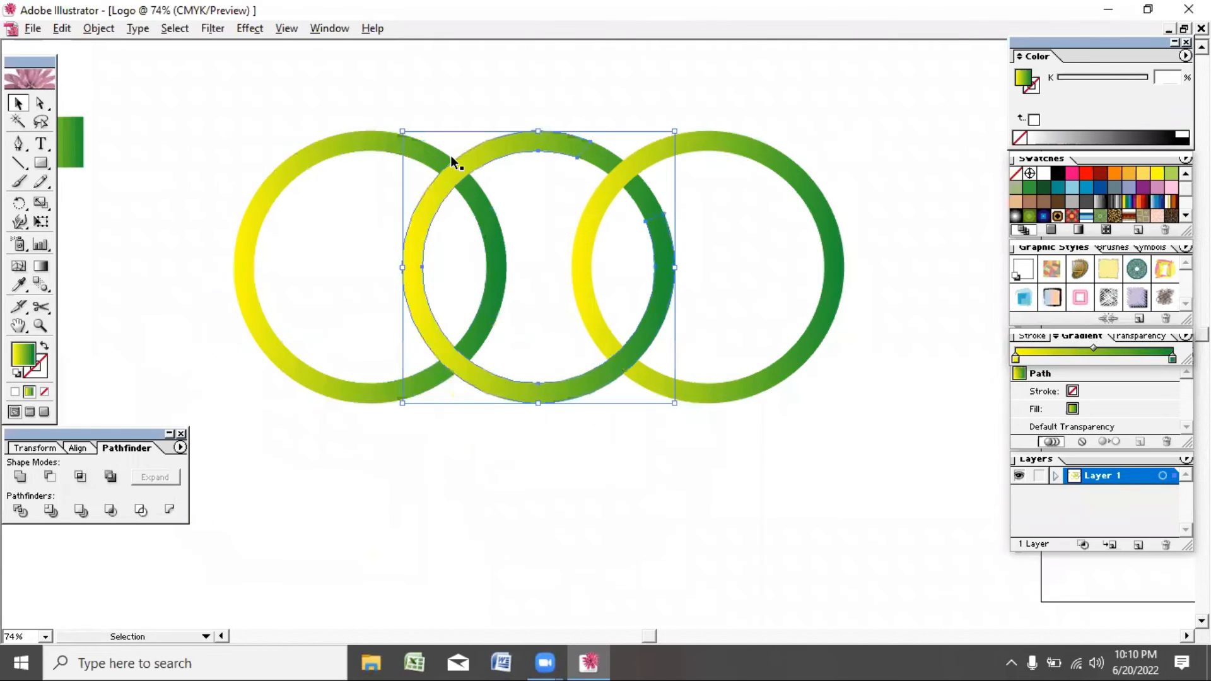
{"action": "left_click", "coordinate": [494, 482]}
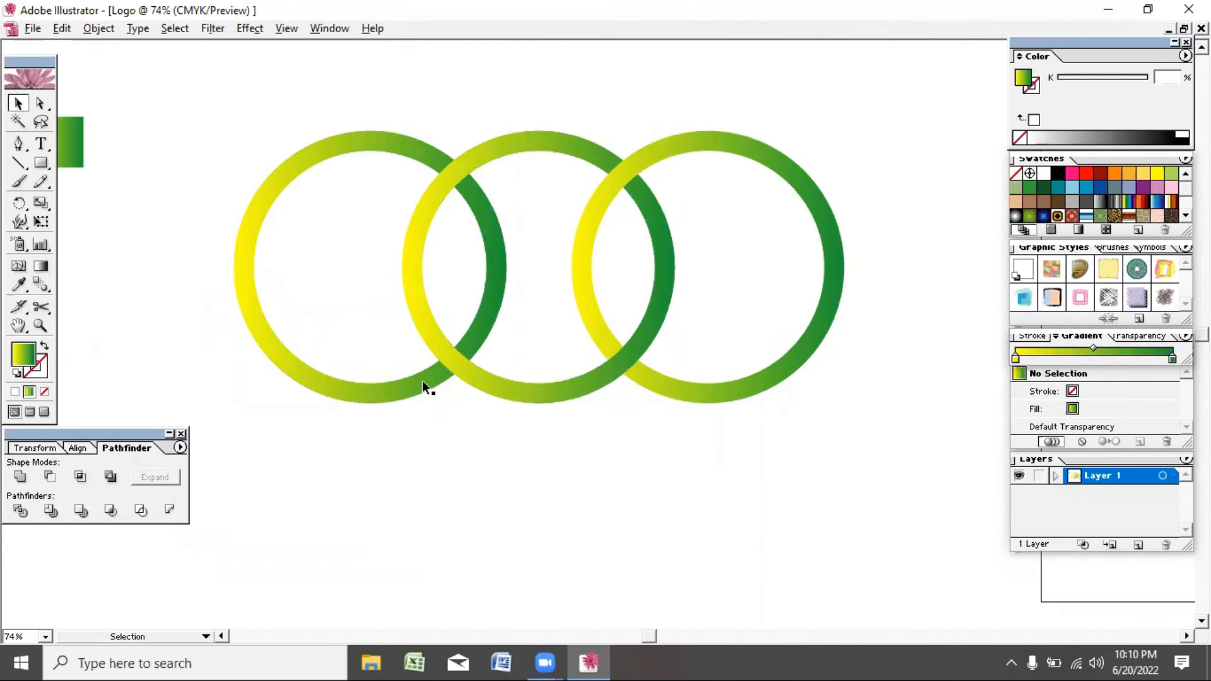
Bring the cut first ring to the front of the stacking order and deselect it
{"action": "left_click", "coordinate": [401, 388]}
{"action": "left_click", "coordinate": [565, 395]}
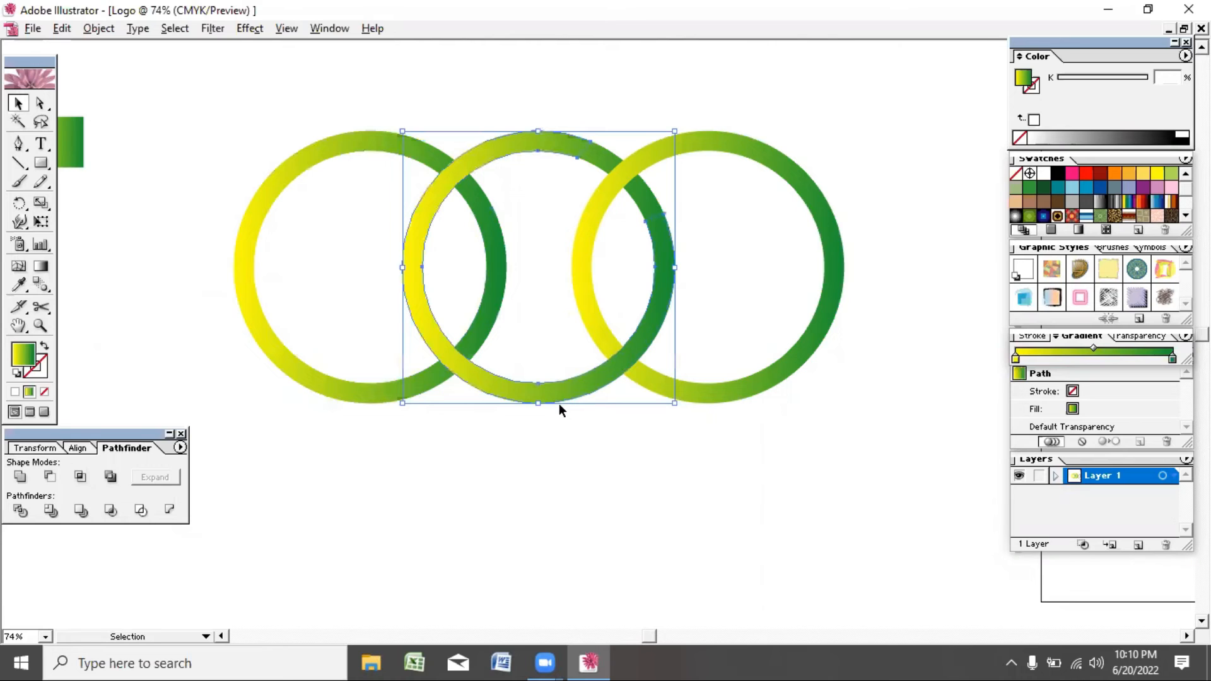
{"action": "left_click", "coordinate": [494, 467]}
{"action": "left_click", "coordinate": [357, 387]}
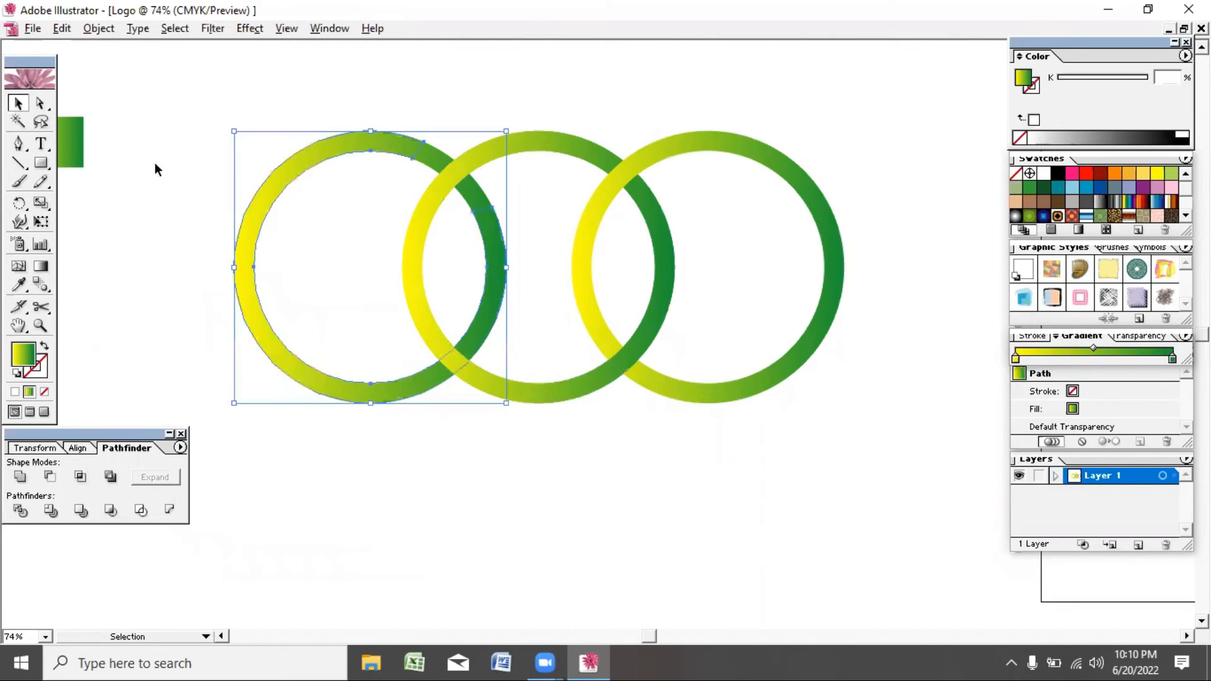
{"action": "left_click", "coordinate": [104, 33]}
{"action": "mouse_move", "coordinate": [108, 61]}
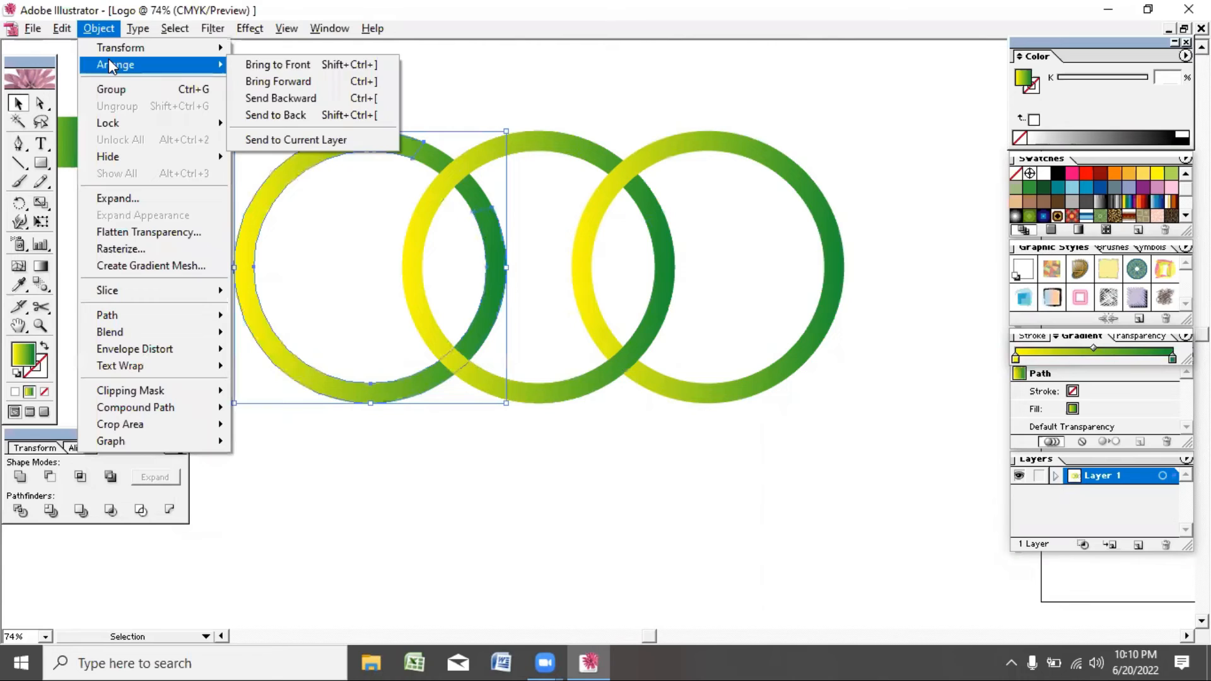
{"action": "left_click", "coordinate": [255, 66]}
{"action": "left_click", "coordinate": [593, 427]}
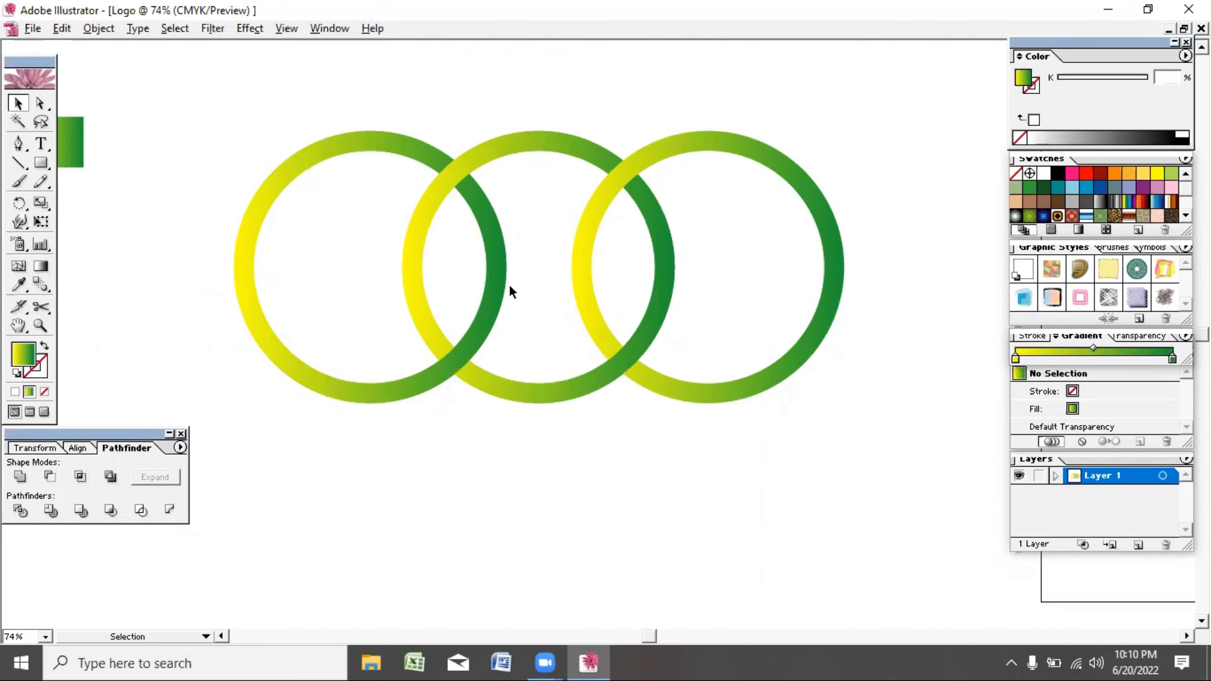
Group all three interlocked rings into one object and deselect it
{"action": "left_click_drag", "start_coordinate": [229, 113], "coordinate": [858, 432]}
{"action": "right_click", "coordinate": [404, 251]}
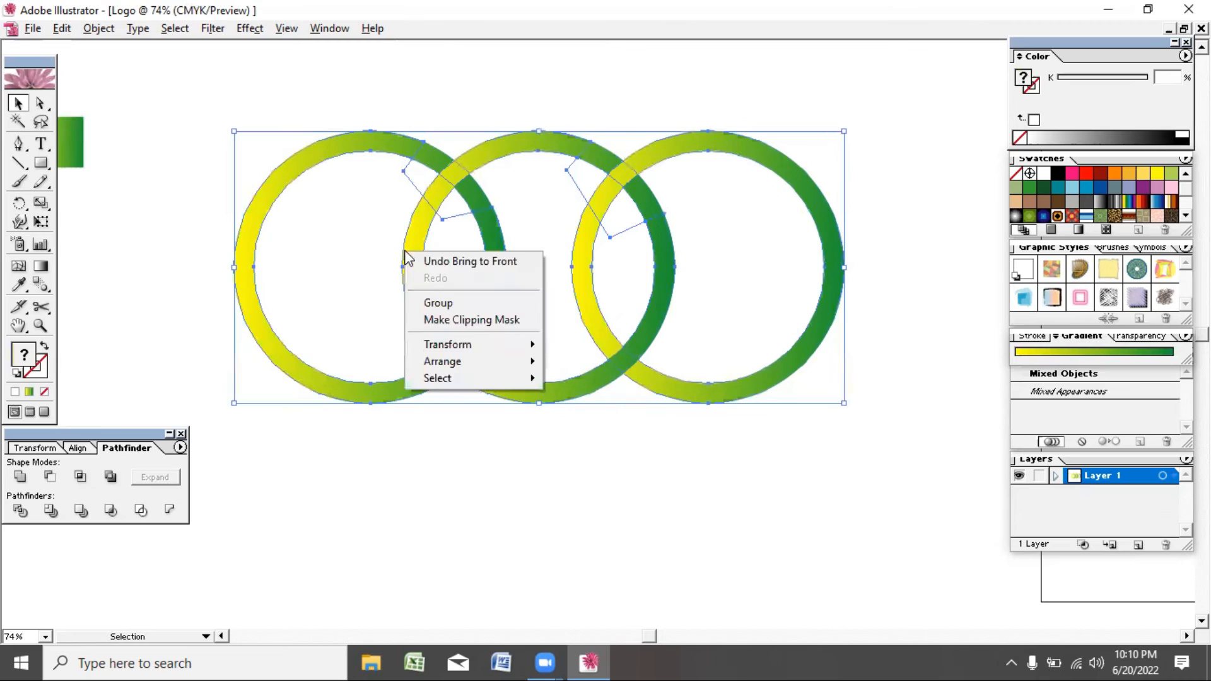
{"action": "left_click", "coordinate": [435, 303]}
{"action": "left_click", "coordinate": [638, 498]}
Move the yellow-to-green gradient rectangle to just below the middle ring and deselect it
{"action": "left_click_drag", "start_coordinate": [60, 141], "coordinate": [569, 475]}
{"action": "left_click", "coordinate": [700, 508]}
{"action": "left_click", "coordinate": [742, 503]}
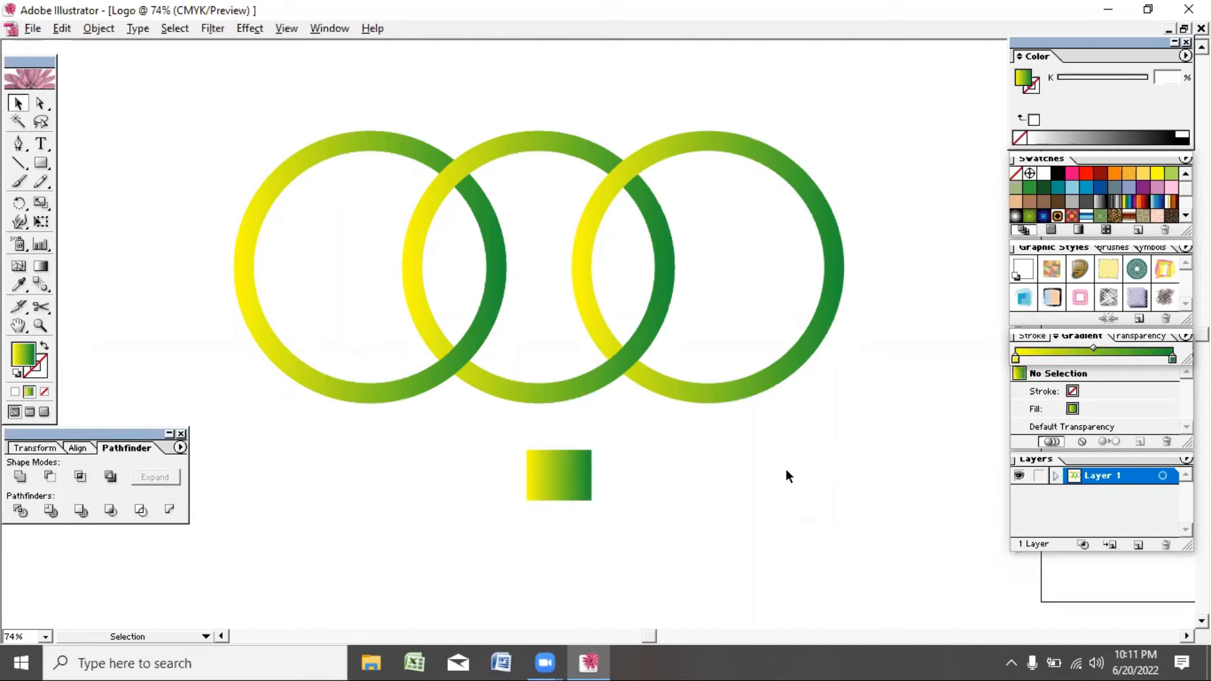
Change the rectangle gradient's green end stop to red (C 1.57, M 90.2, Y 48.63, K 0)
{"action": "left_click", "coordinate": [568, 475]}
{"action": "left_click", "coordinate": [1172, 359]}
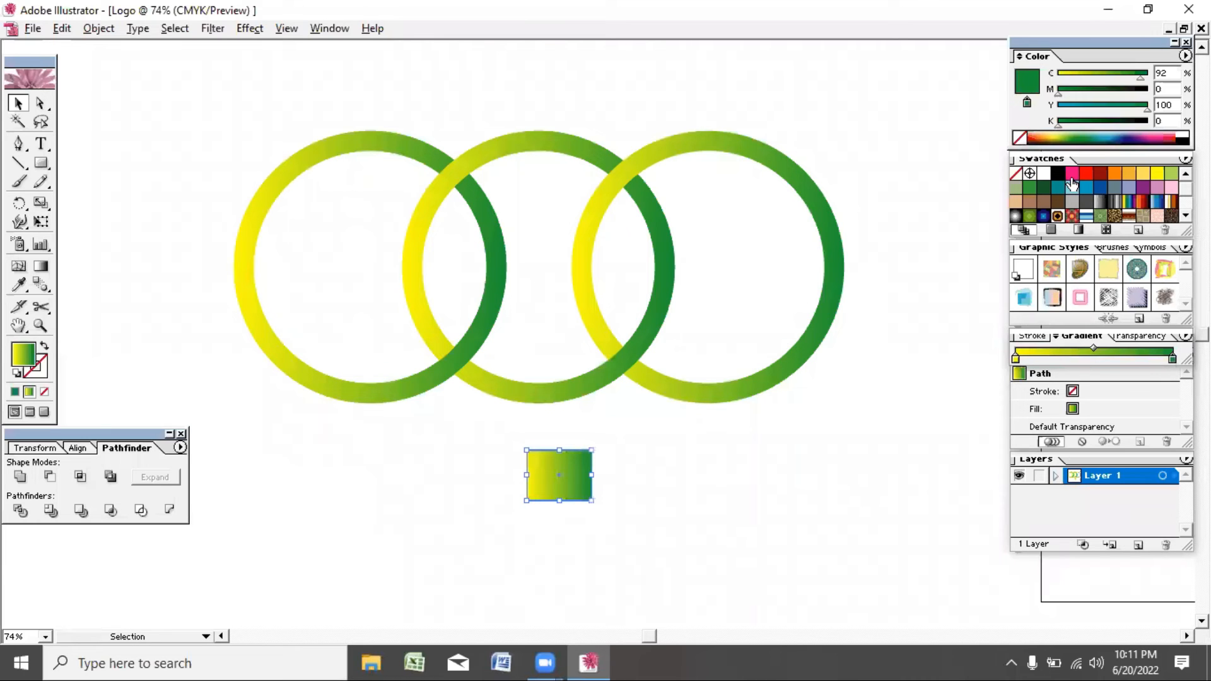
{"action": "left_click", "coordinate": [1165, 137]}
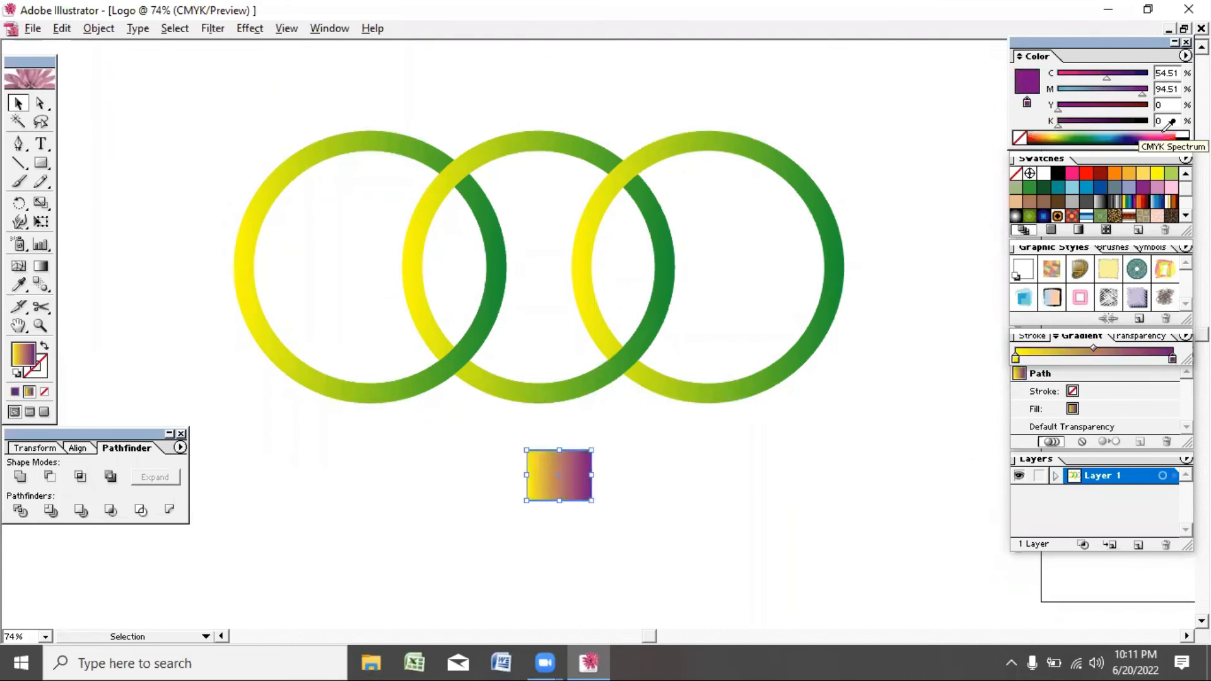
{"action": "left_click", "coordinate": [1168, 133]}
{"action": "left_click", "coordinate": [1166, 137]}
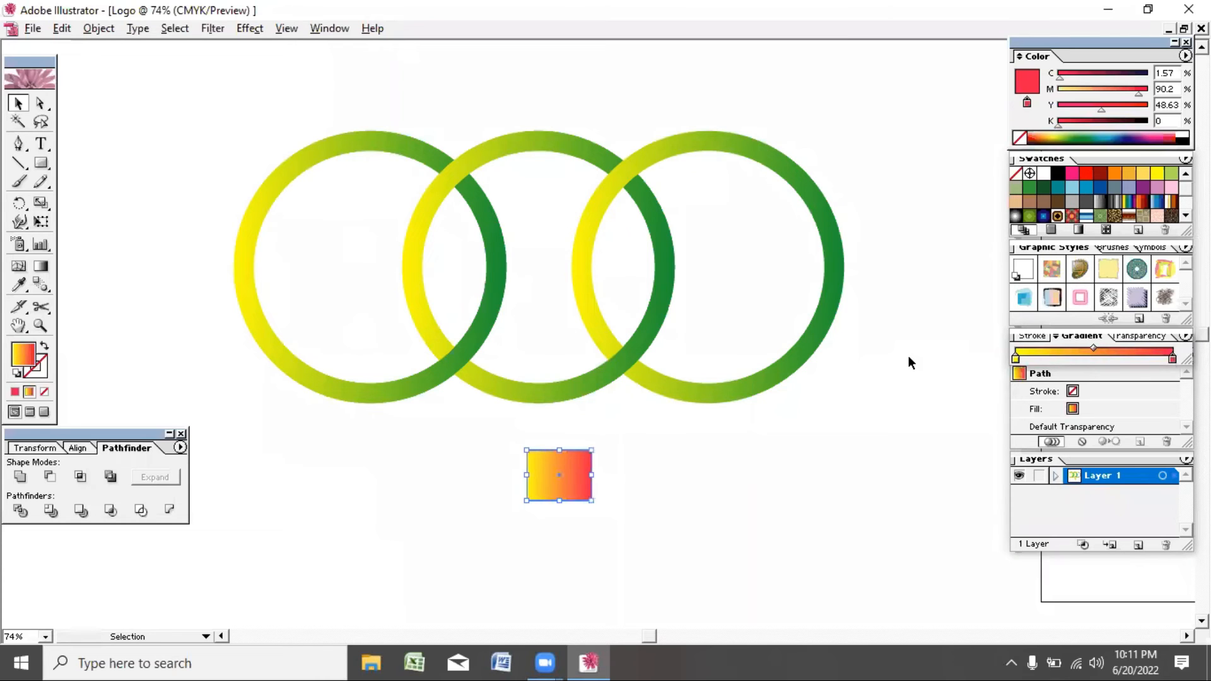
Undo the red end stop and set the rectangle gradient's end stop to brown (C 33.33, M 66.27, Y 97.65, K 25.49)
{"action": "key", "text": "ctrl+z"}
{"action": "key", "text": "ctrl+z"}
{"action": "key", "text": "ctrl+z"}
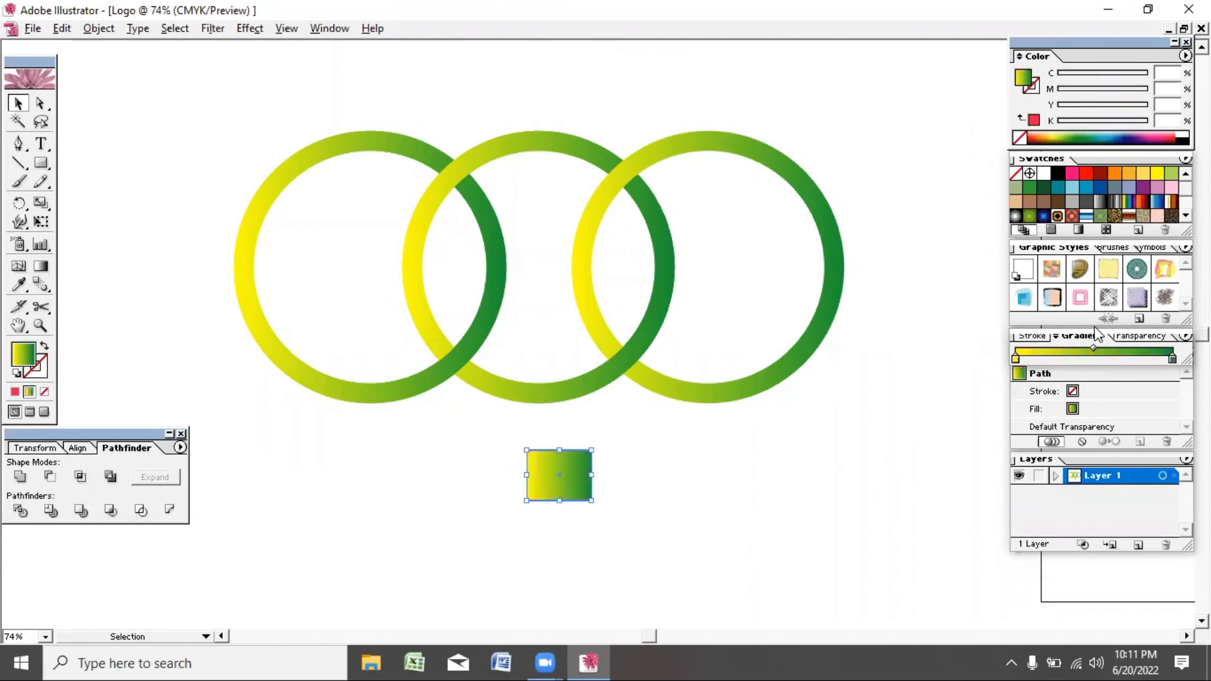
{"action": "left_click", "coordinate": [1040, 135]}
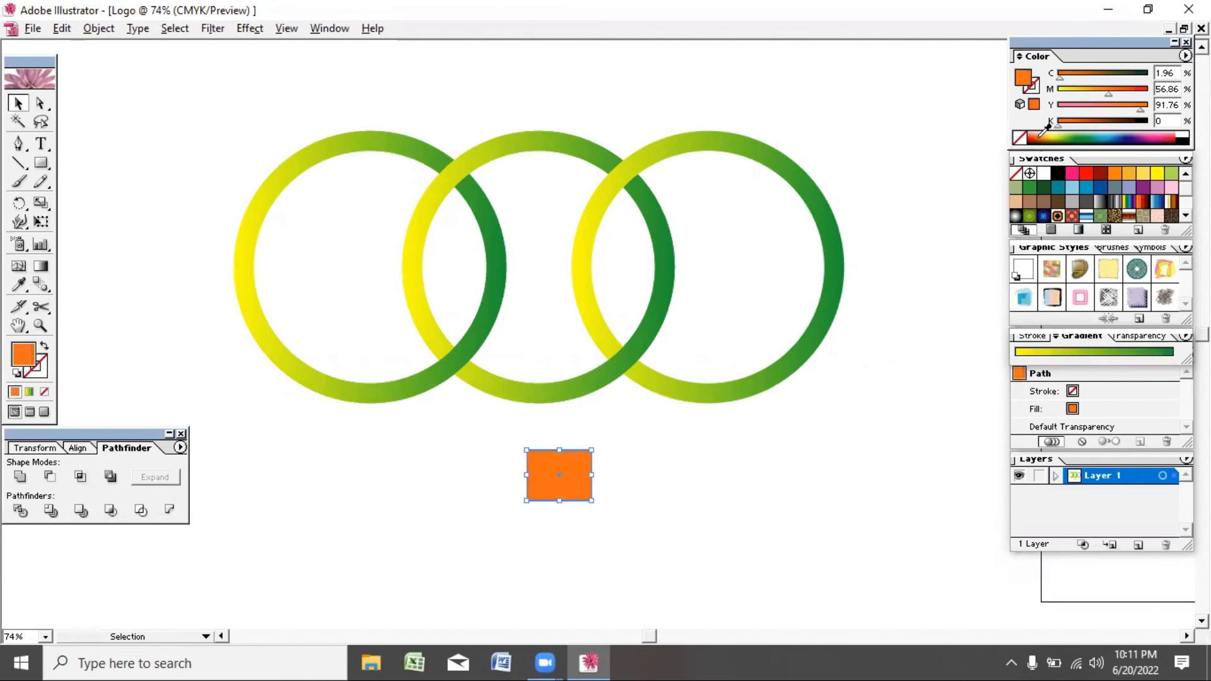
{"action": "key", "text": "ctrl+z"}
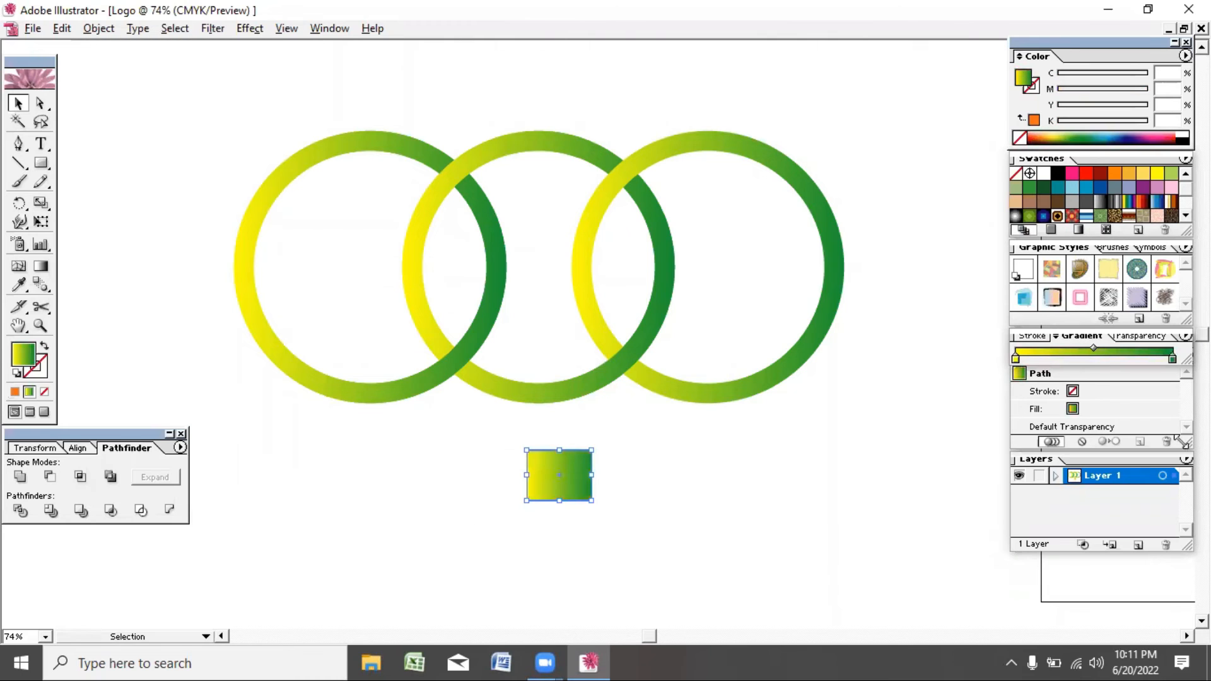
{"action": "left_click", "coordinate": [1172, 359]}
{"action": "left_click", "coordinate": [1041, 141]}
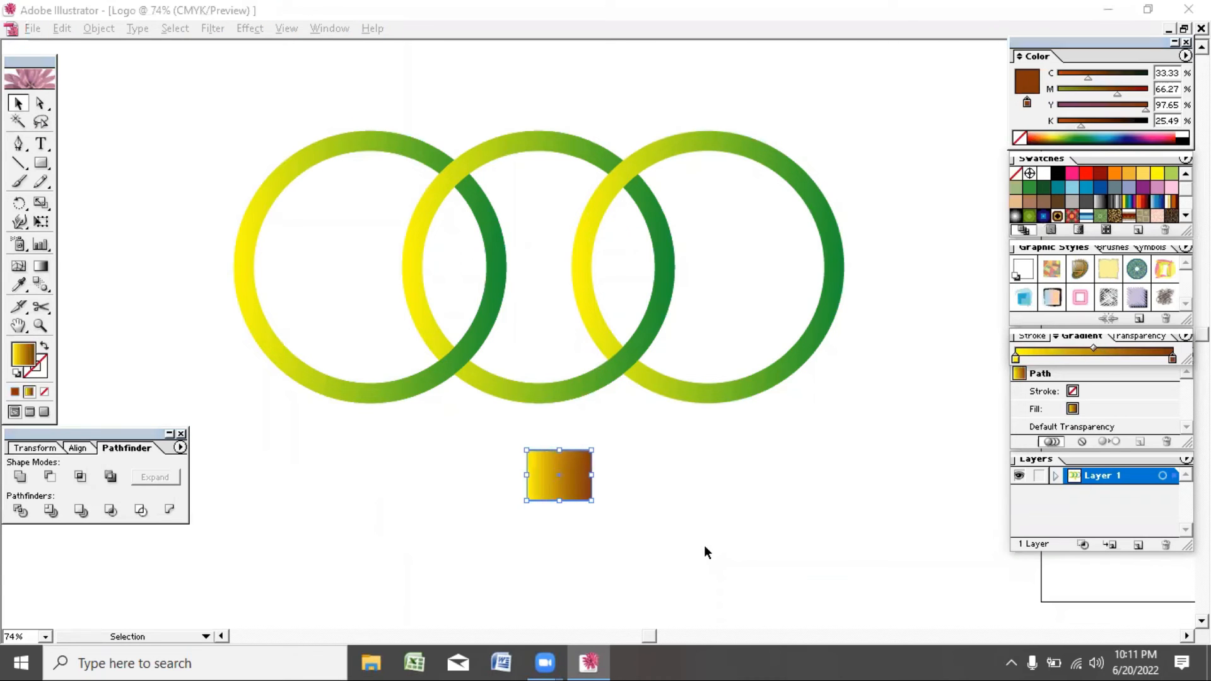
Ungroup the three interlocked rings and move the yellow-to-brown rectangle to the empty area above and beyond the third ring
{"action": "left_click", "coordinate": [412, 384]}
{"action": "right_click", "coordinate": [409, 384]}
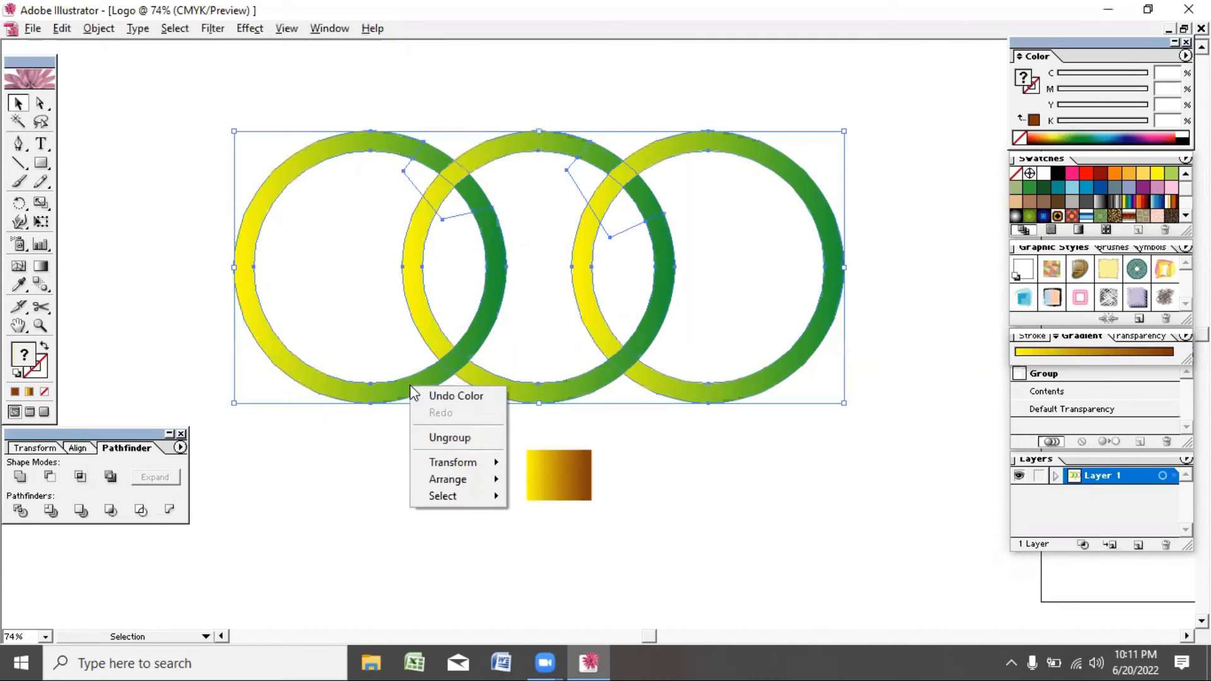
{"action": "left_click", "coordinate": [460, 438]}
{"action": "left_click", "coordinate": [598, 453]}
{"action": "left_click_drag", "start_coordinate": [578, 485], "coordinate": [945, 81]}
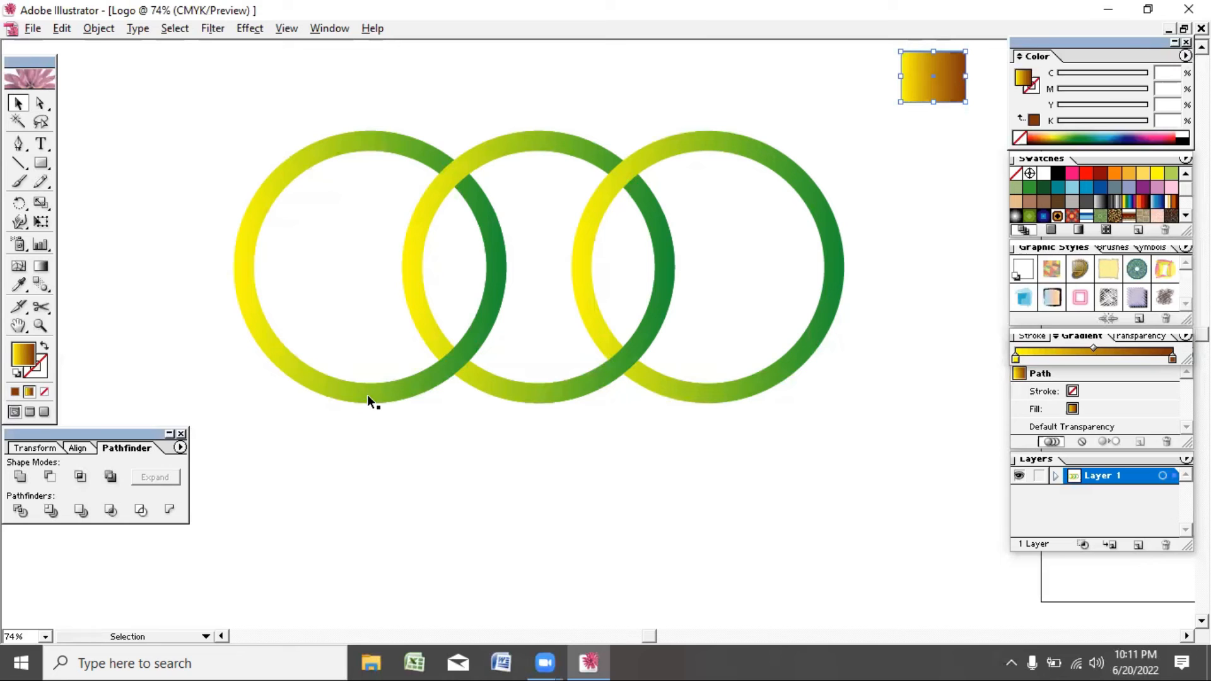
{"action": "left_click_drag", "start_coordinate": [244, 252], "coordinate": [203, 449]}
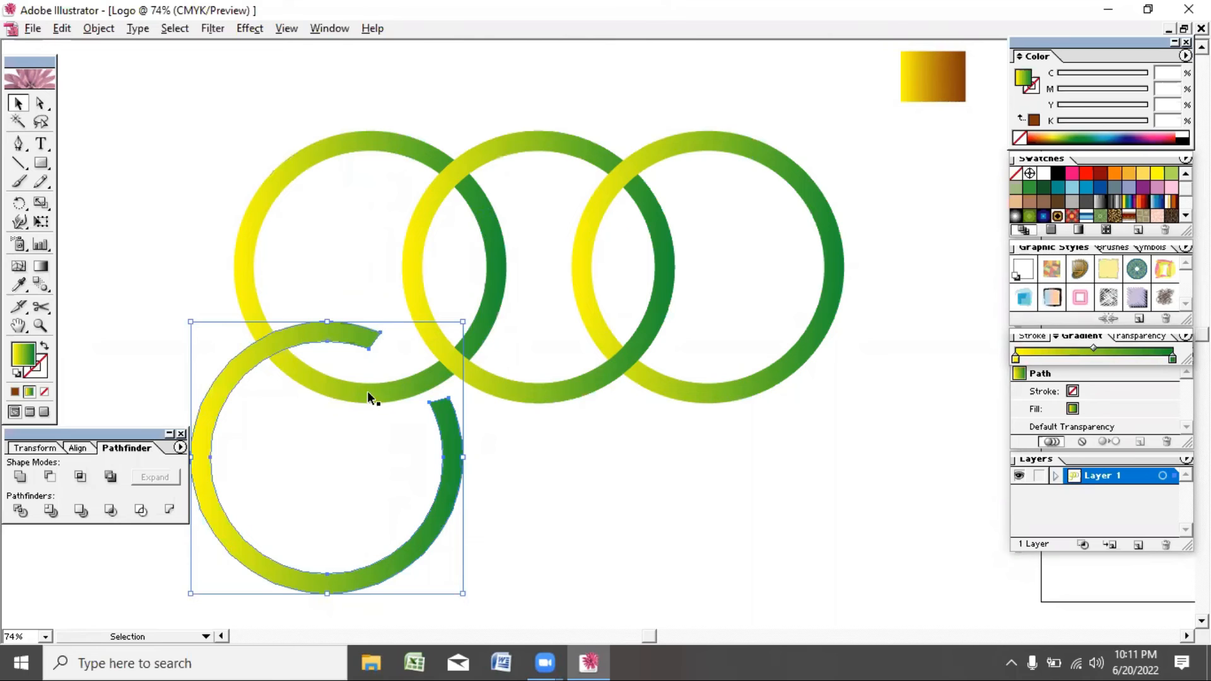
{"action": "left_click_drag", "start_coordinate": [609, 365], "coordinate": [681, 542]}
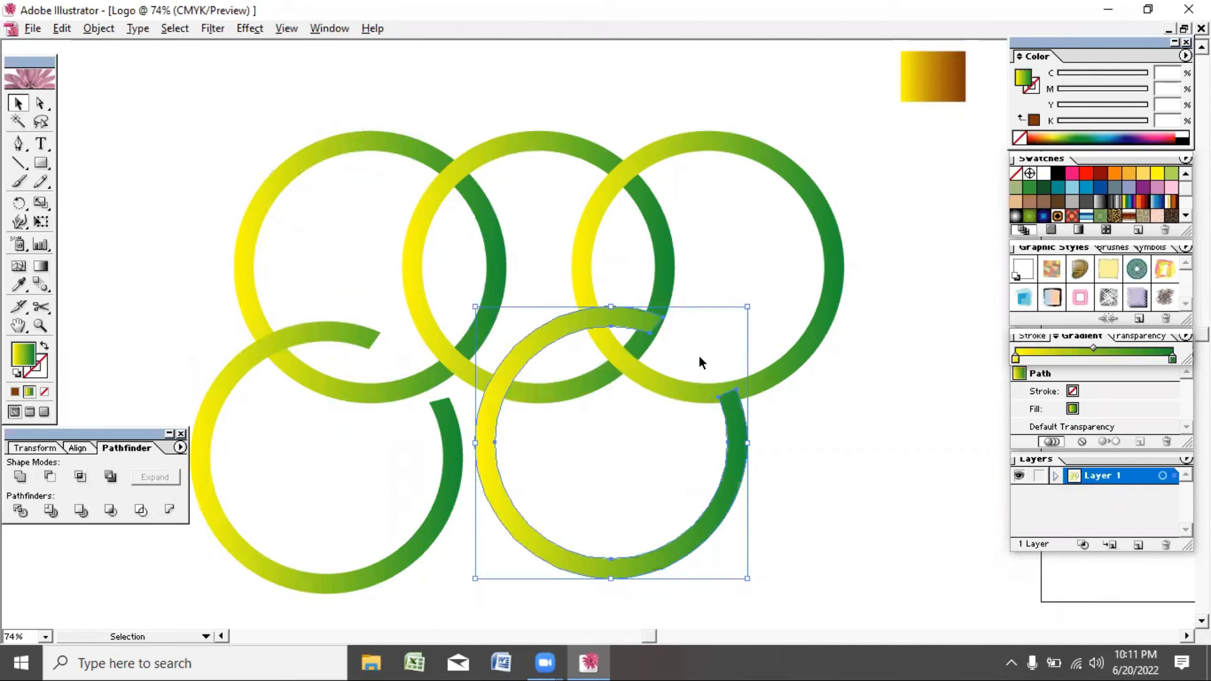
{"action": "left_click_drag", "start_coordinate": [279, 337], "coordinate": [304, 181]}
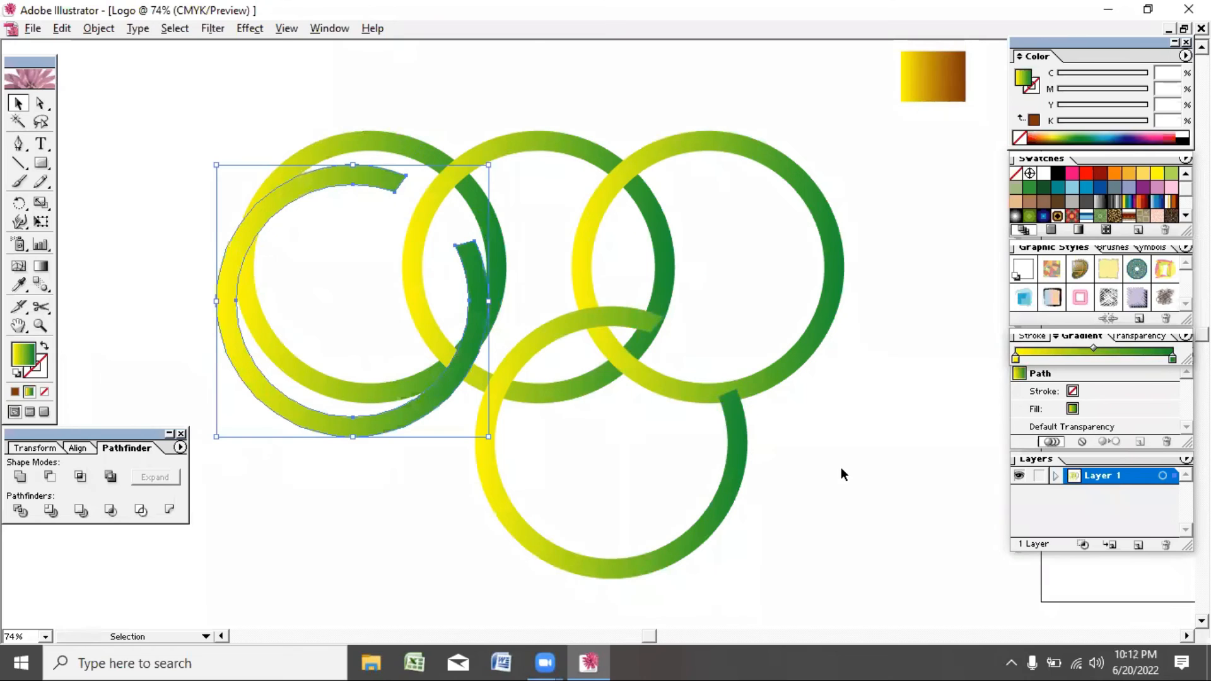
{"action": "key", "text": "ctrl+z"}
{"action": "key", "text": "ctrl+z"}
{"action": "key", "text": "ctrl+z"}
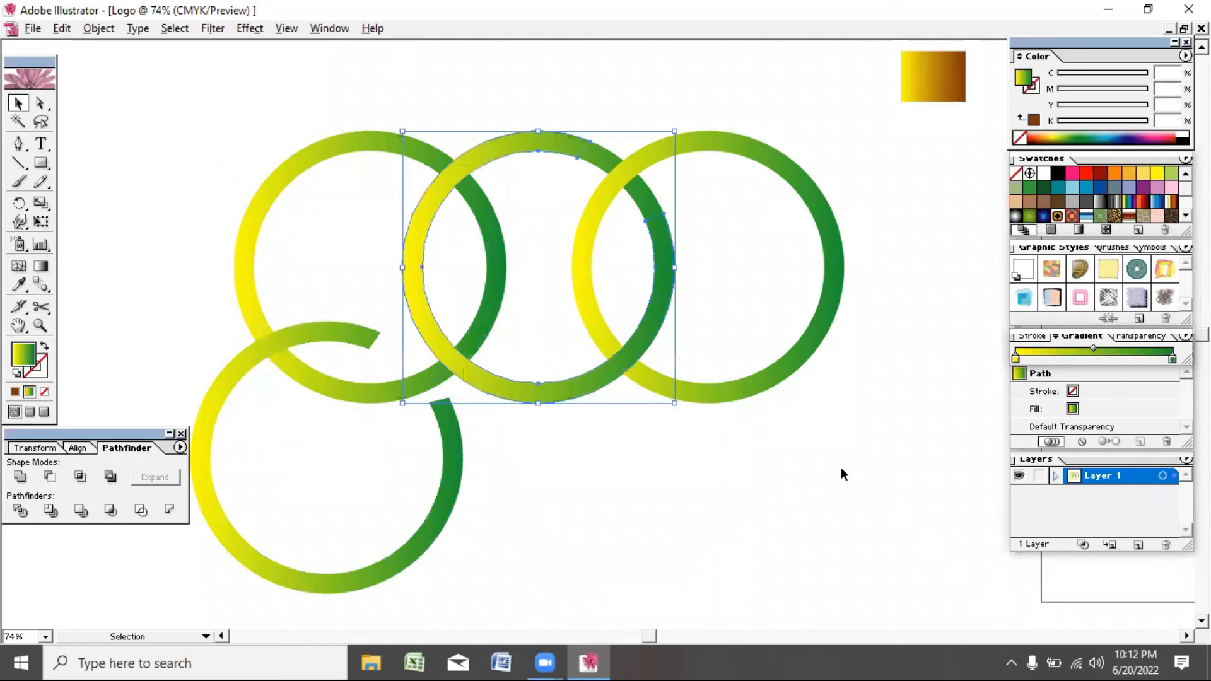
{"action": "left_click", "coordinate": [887, 498]}
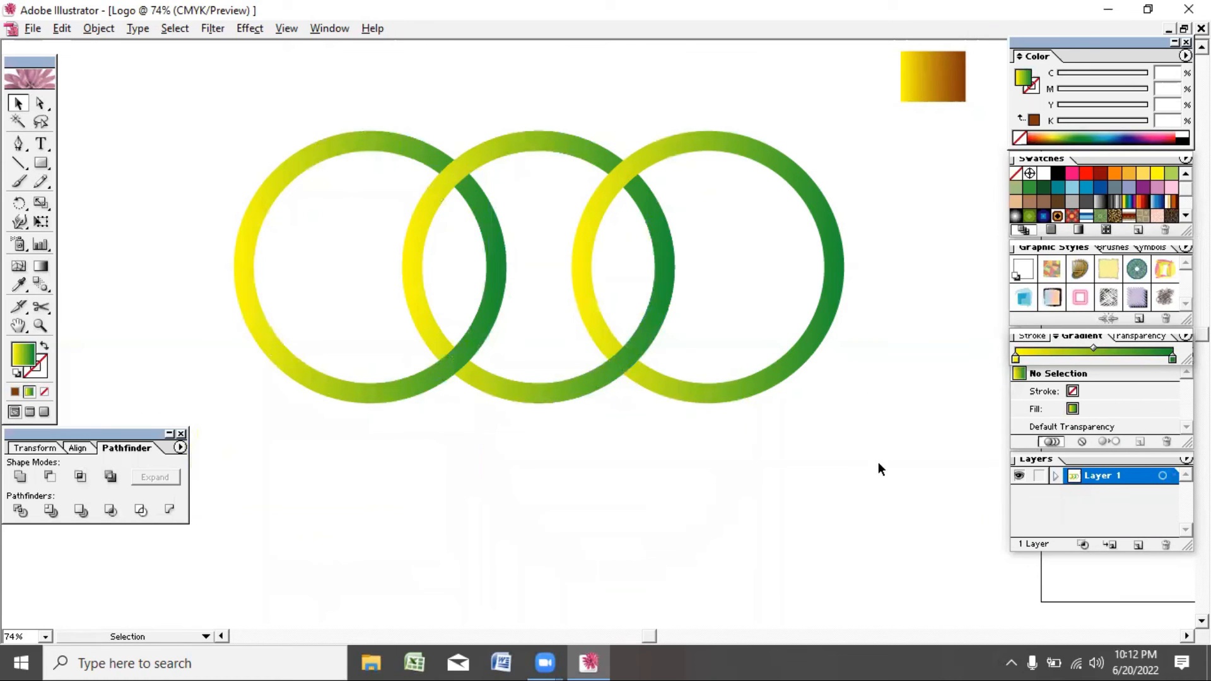
Move the yellow-to-brown rectangle below the middle ring and copy its gradient onto the middle ring's large cut piece with the Eyedropper
{"action": "left_click_drag", "start_coordinate": [924, 93], "coordinate": [551, 499]}
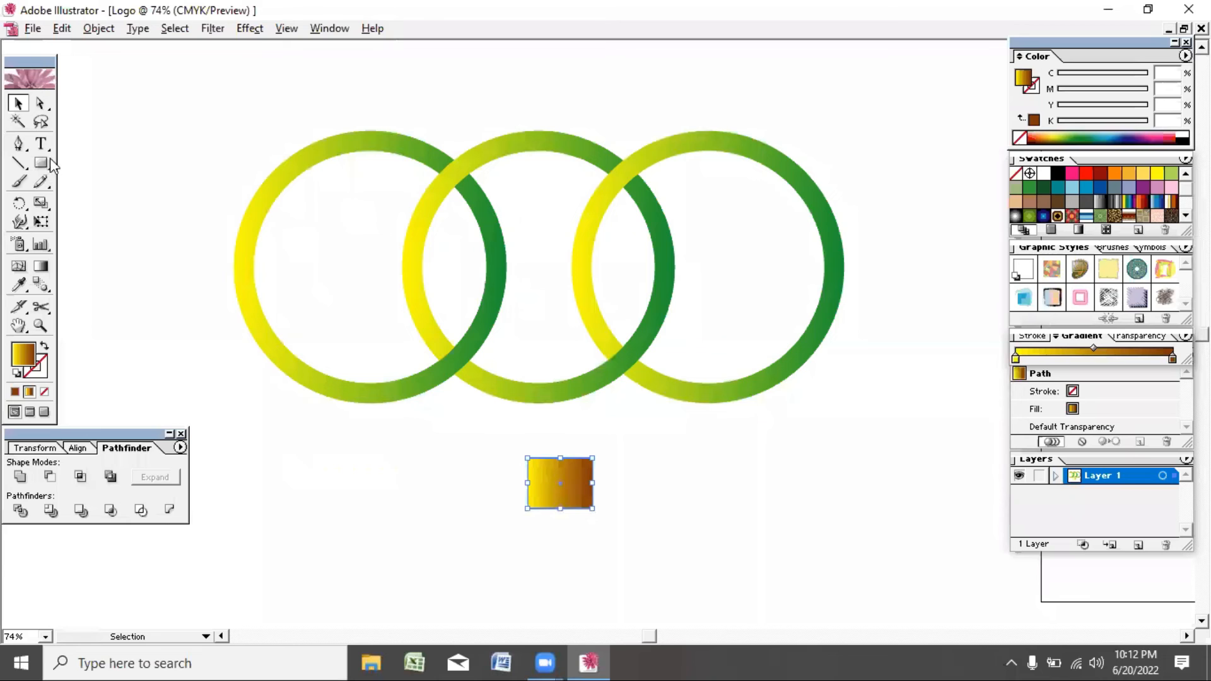
{"action": "left_click", "coordinate": [483, 380]}
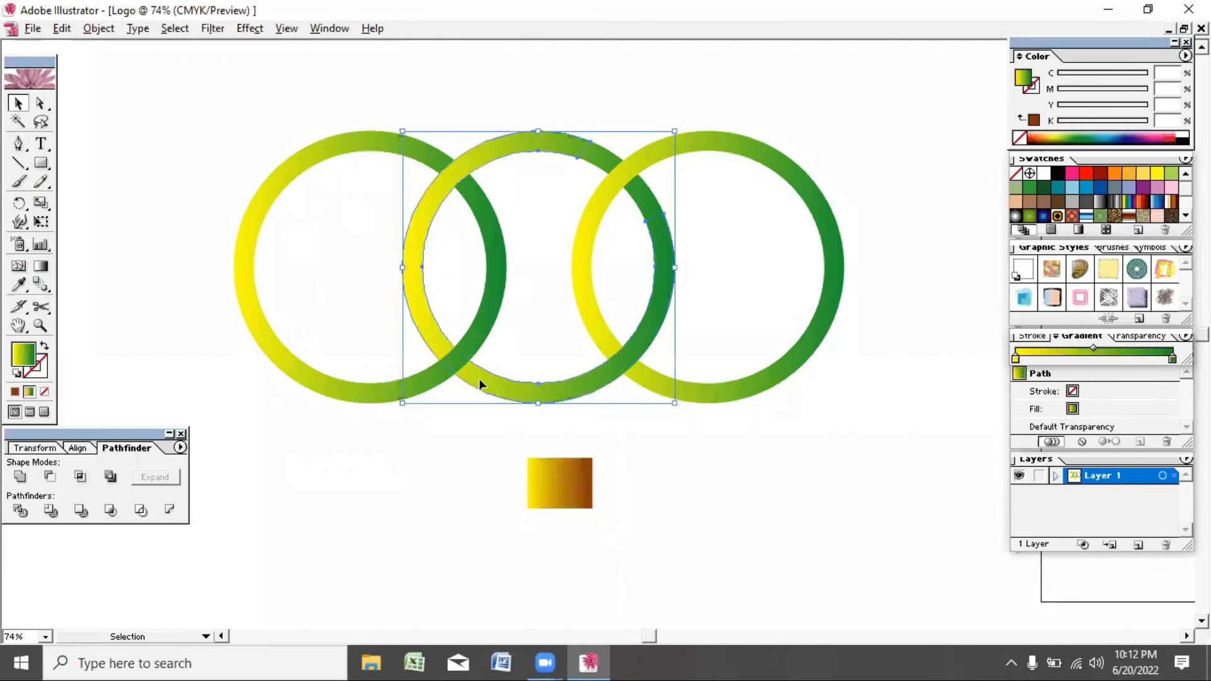
{"action": "left_click", "coordinate": [20, 286]}
{"action": "left_click", "coordinate": [565, 463]}
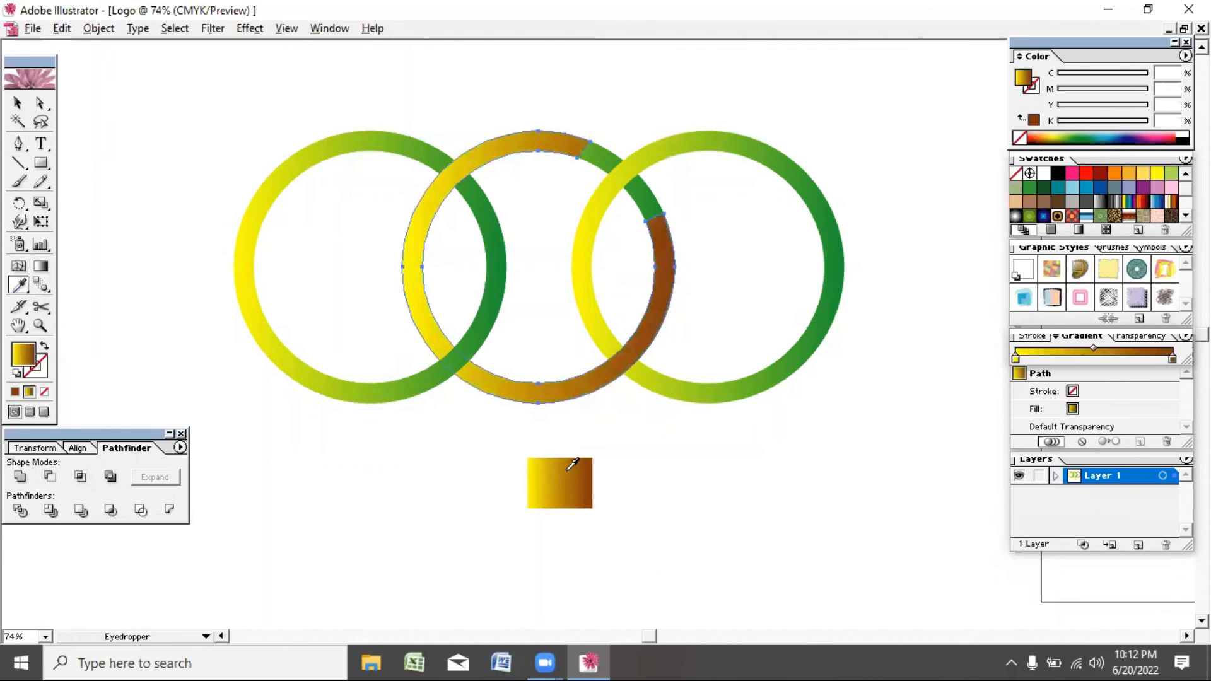
Copy the yellow-to-brown gradient onto the middle ring's remaining green part and deselect it
{"action": "key", "text": "v"}
{"action": "left_click", "coordinate": [603, 95]}
{"action": "left_click", "coordinate": [610, 158]}
{"action": "left_click", "coordinate": [20, 286]}
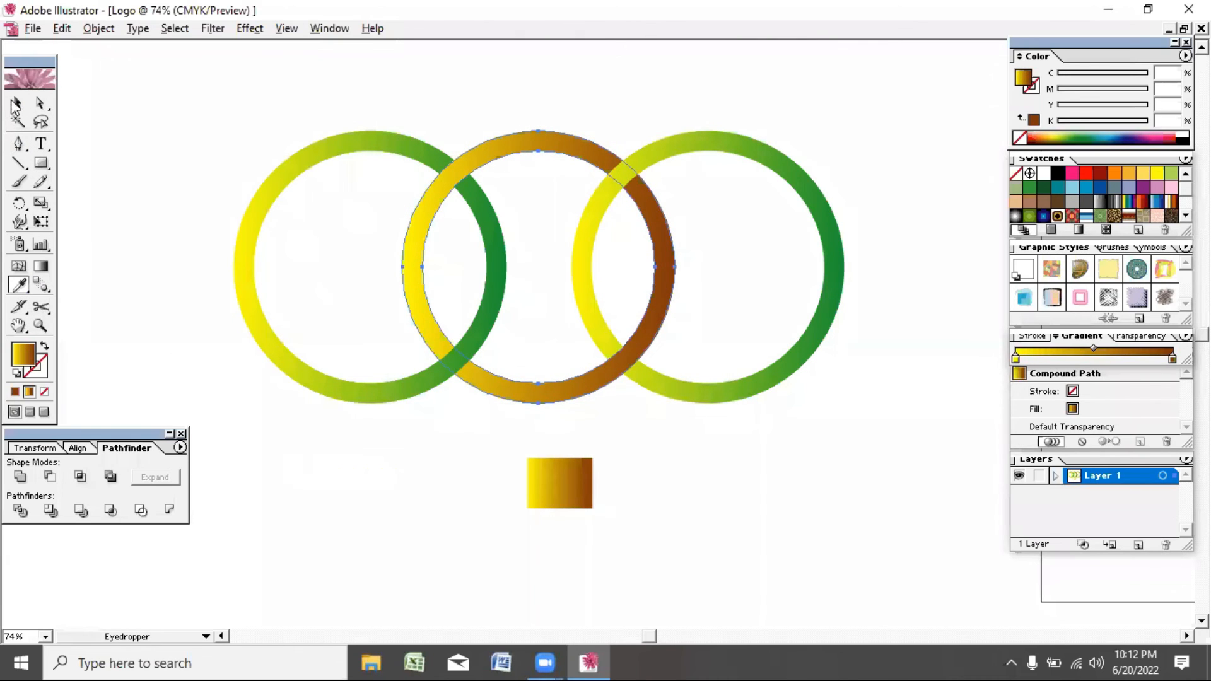
{"action": "key", "text": "v"}
{"action": "left_click", "coordinate": [866, 295]}
Duplicate the yellow-to-brown rectangle twice, placing one copy below the first ring and one below the third ring
{"action": "left_click", "coordinate": [588, 483]}
{"action": "left_click_drag", "start_coordinate": [574, 488], "coordinate": [362, 495]}
{"action": "left_click_drag", "start_coordinate": [581, 498], "coordinate": [807, 502]}
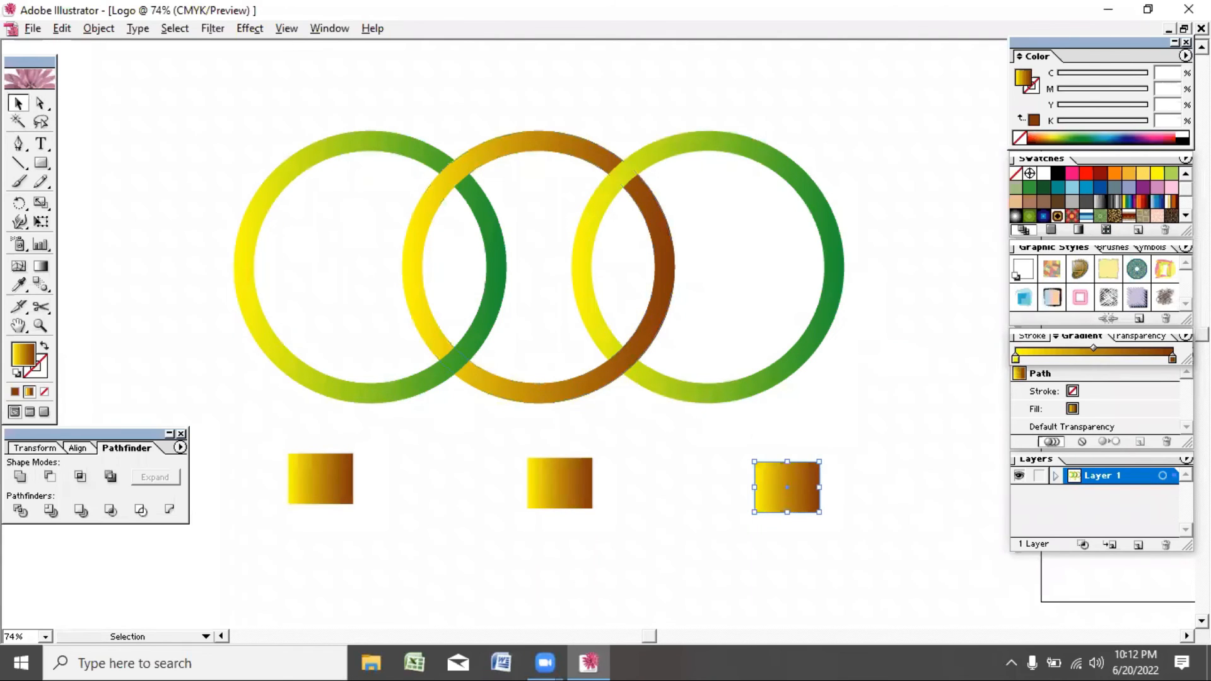
Recolor the gradient of the rectangle below the third ring from pink to dark red (C 27, M 94, Y 94, K 26)
{"action": "left_click_drag", "start_coordinate": [1100, 173], "coordinate": [1172, 358]}
{"action": "left_click", "coordinate": [1015, 358]}
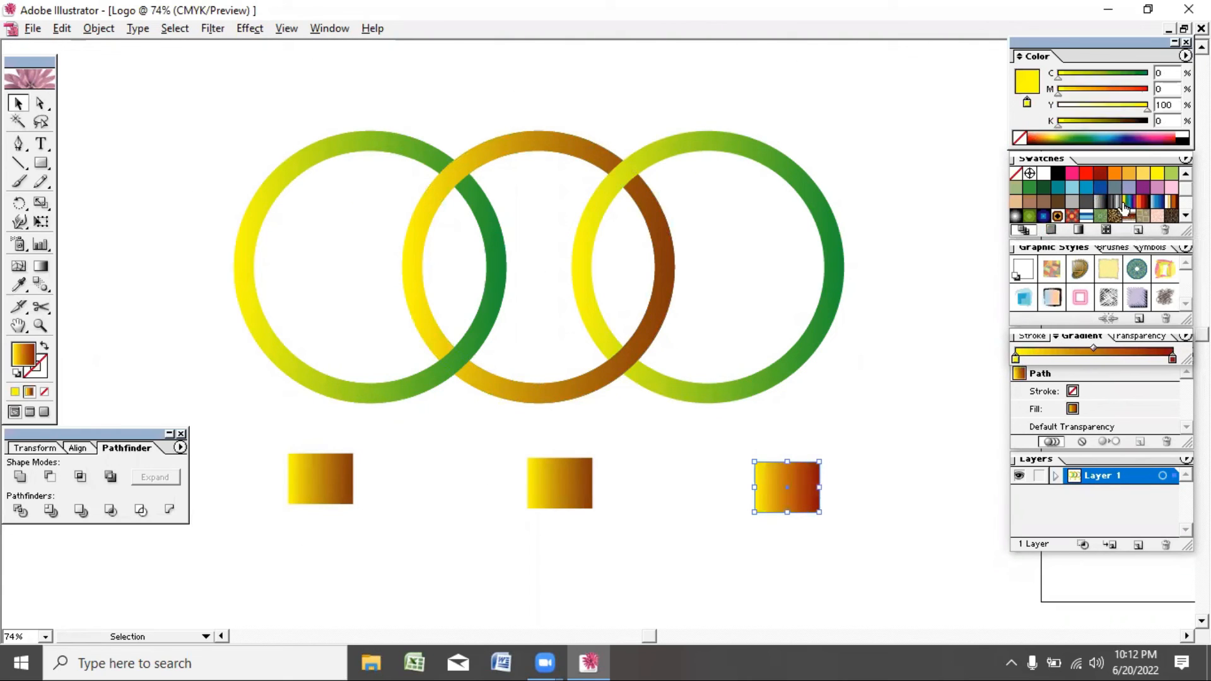
{"action": "left_click_drag", "start_coordinate": [1075, 178], "coordinate": [1014, 359]}
{"action": "left_click", "coordinate": [874, 430]}
{"action": "left_click_drag", "start_coordinate": [809, 475], "coordinate": [805, 477]}
Copy the pink-to-dark-red rectangle's gradient onto the third ring with the Eyedropper and deselect it
{"action": "left_click", "coordinate": [831, 302]}
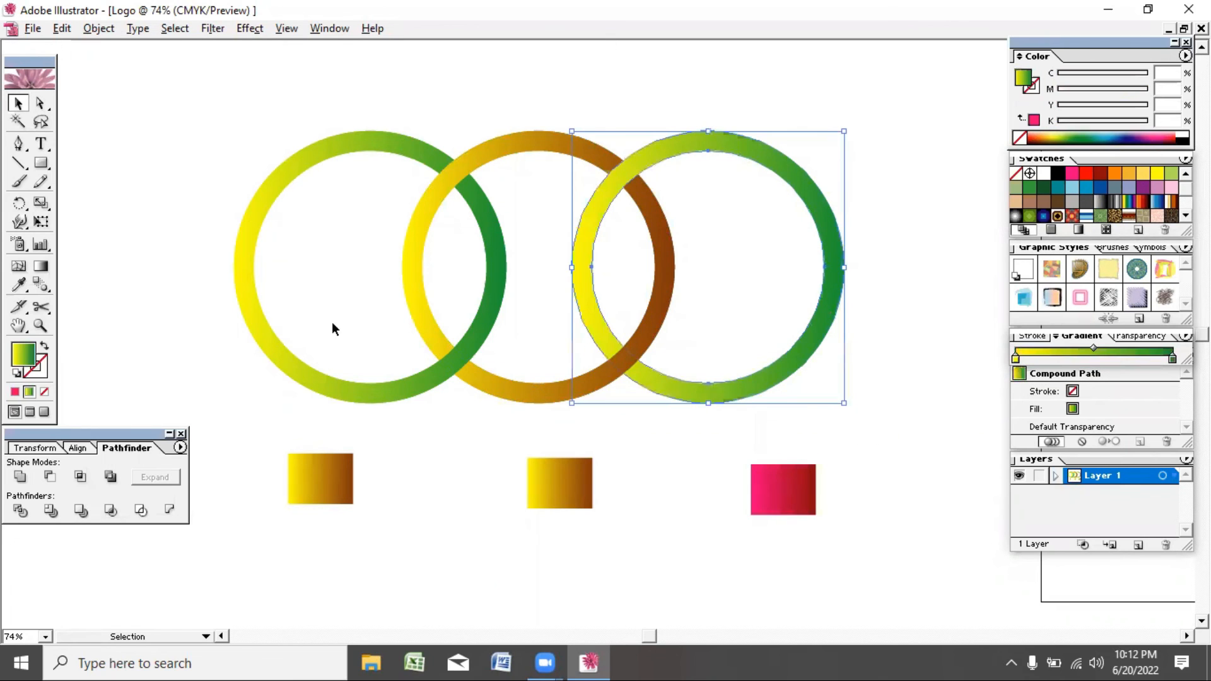
{"action": "left_click", "coordinate": [19, 287]}
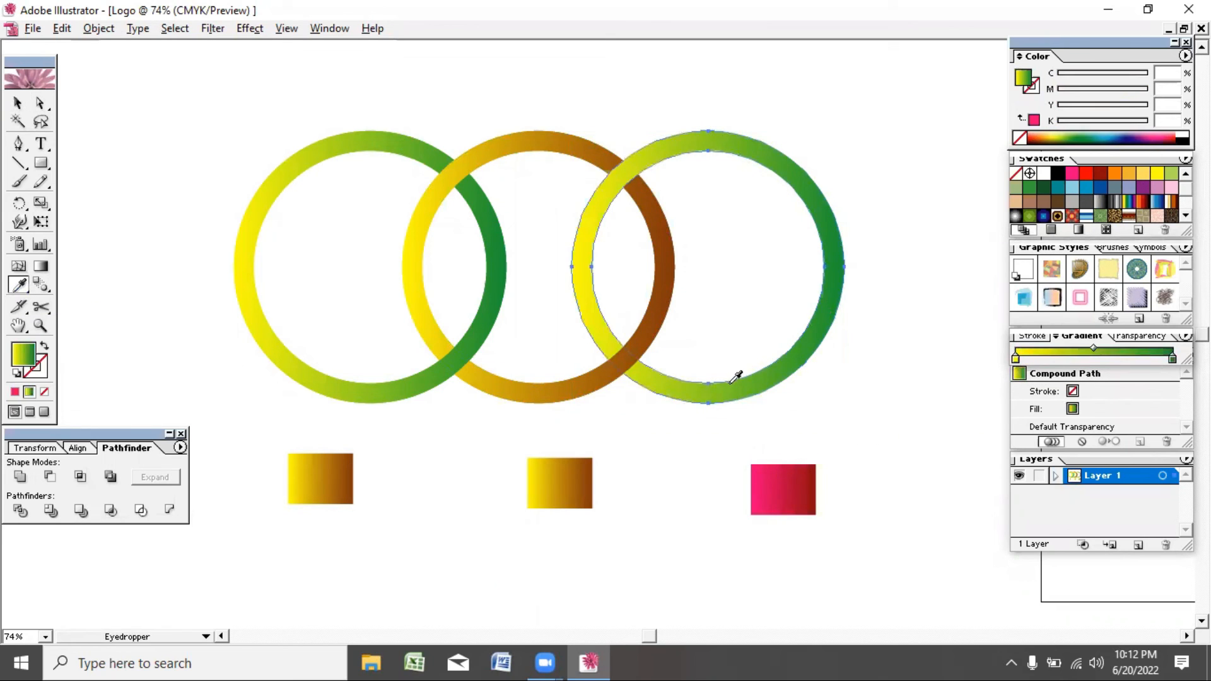
{"action": "left_click", "coordinate": [784, 487]}
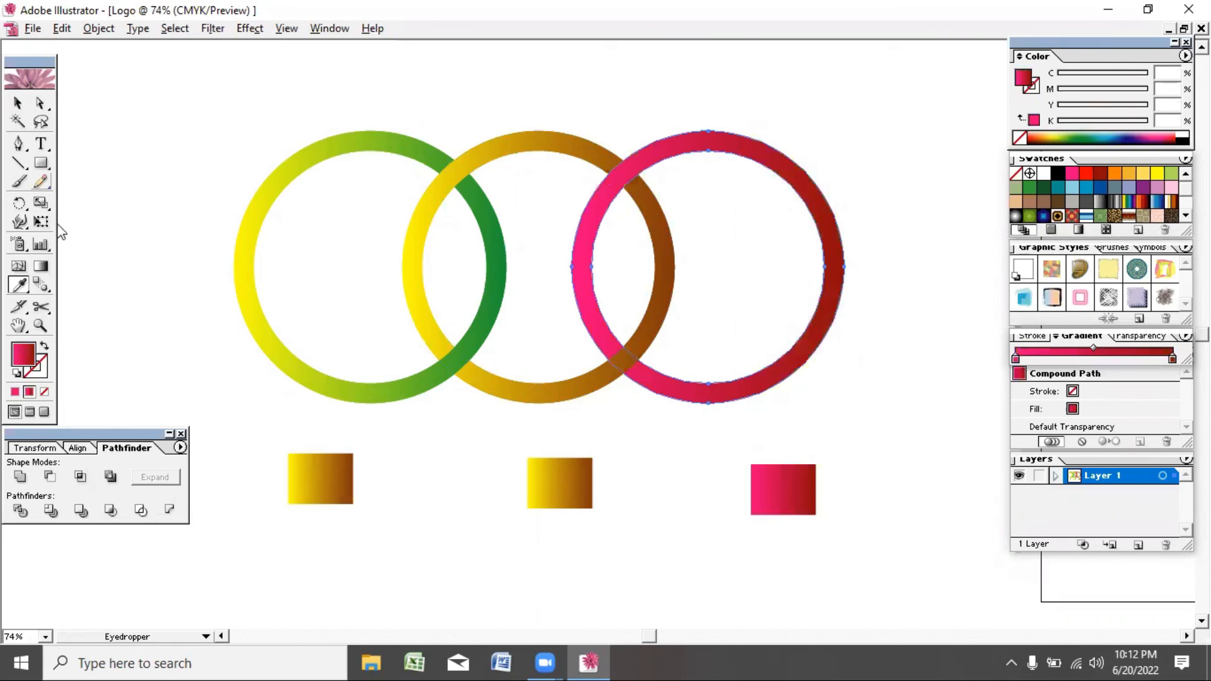
{"action": "left_click", "coordinate": [17, 103]}
{"action": "left_click", "coordinate": [979, 417]}
Change the third ring gradient's end stop to blue (C 90.98, M 73.73, Y 0, K 0)
{"action": "left_click", "coordinate": [834, 230]}
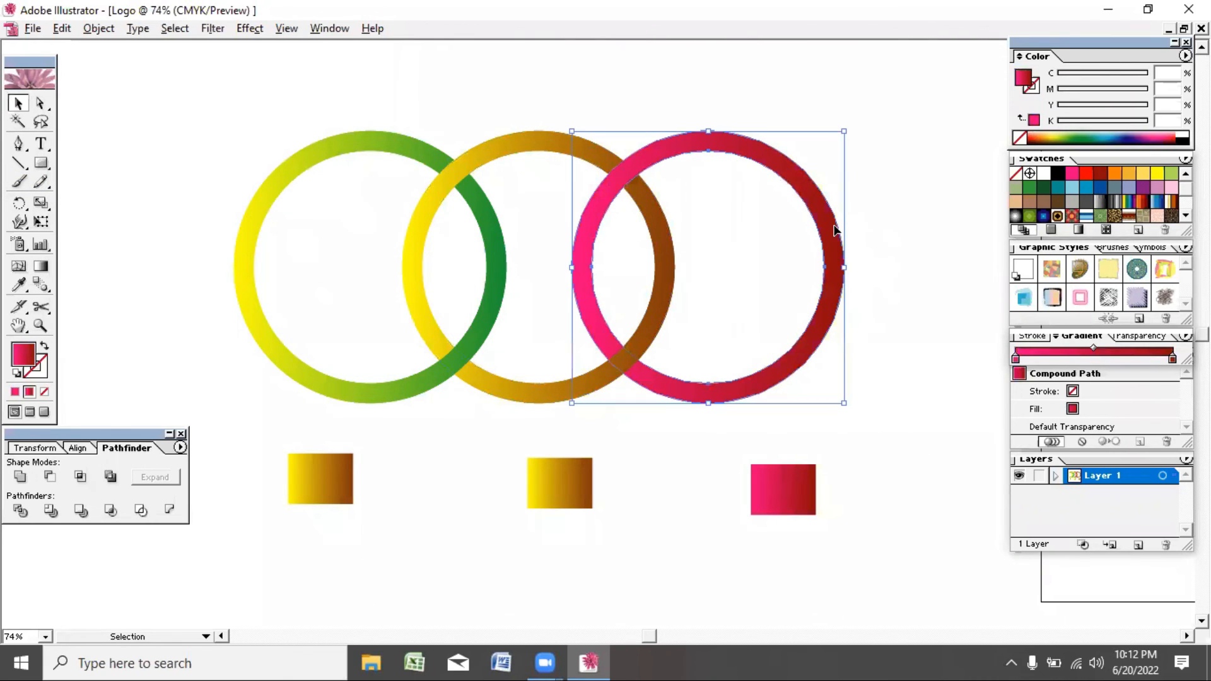
{"action": "left_click", "coordinate": [1172, 359]}
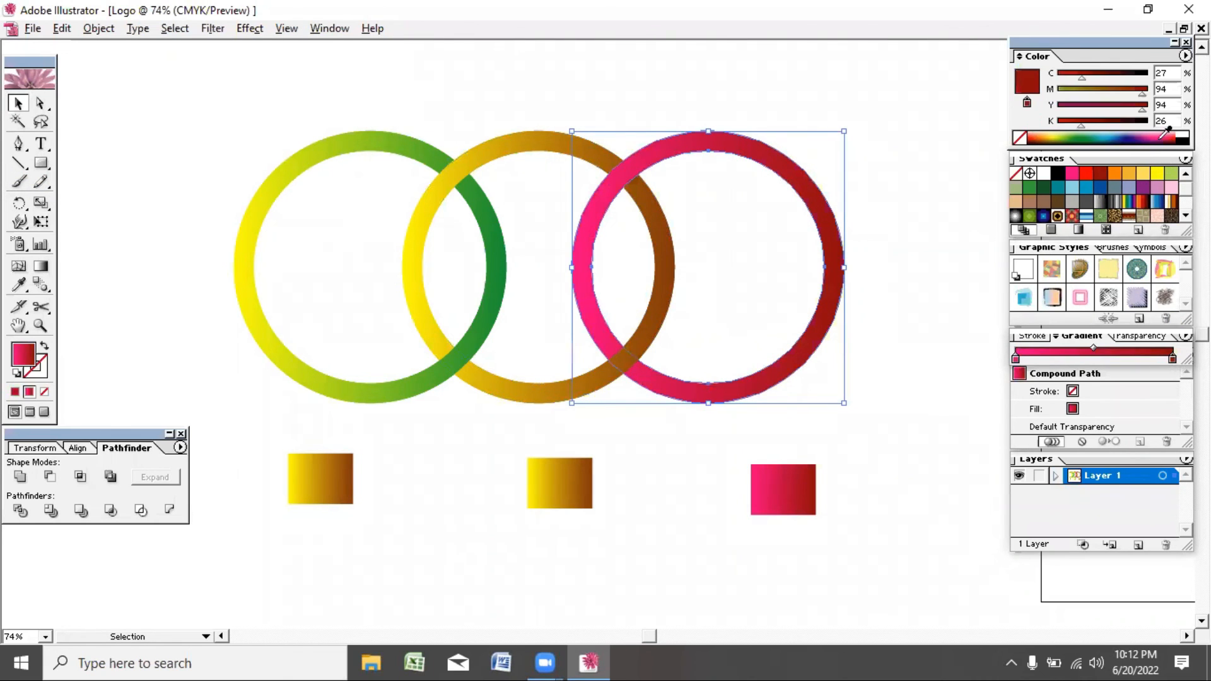
{"action": "left_click", "coordinate": [1159, 134]}
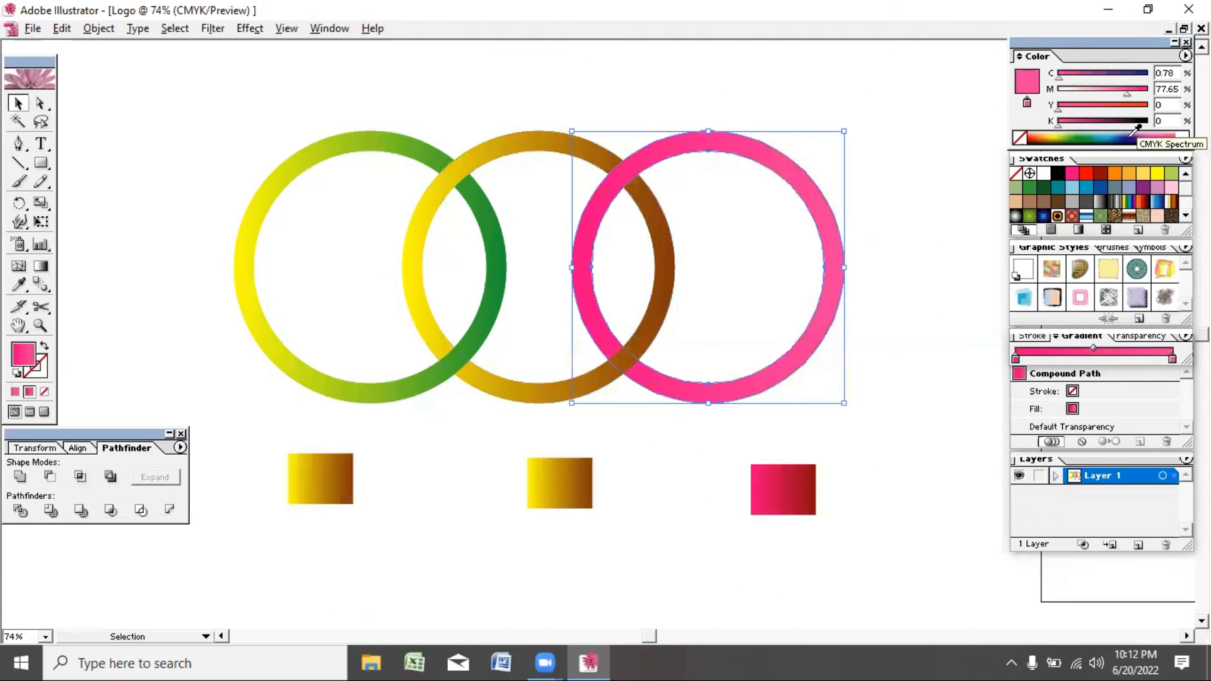
{"action": "left_click", "coordinate": [1136, 135]}
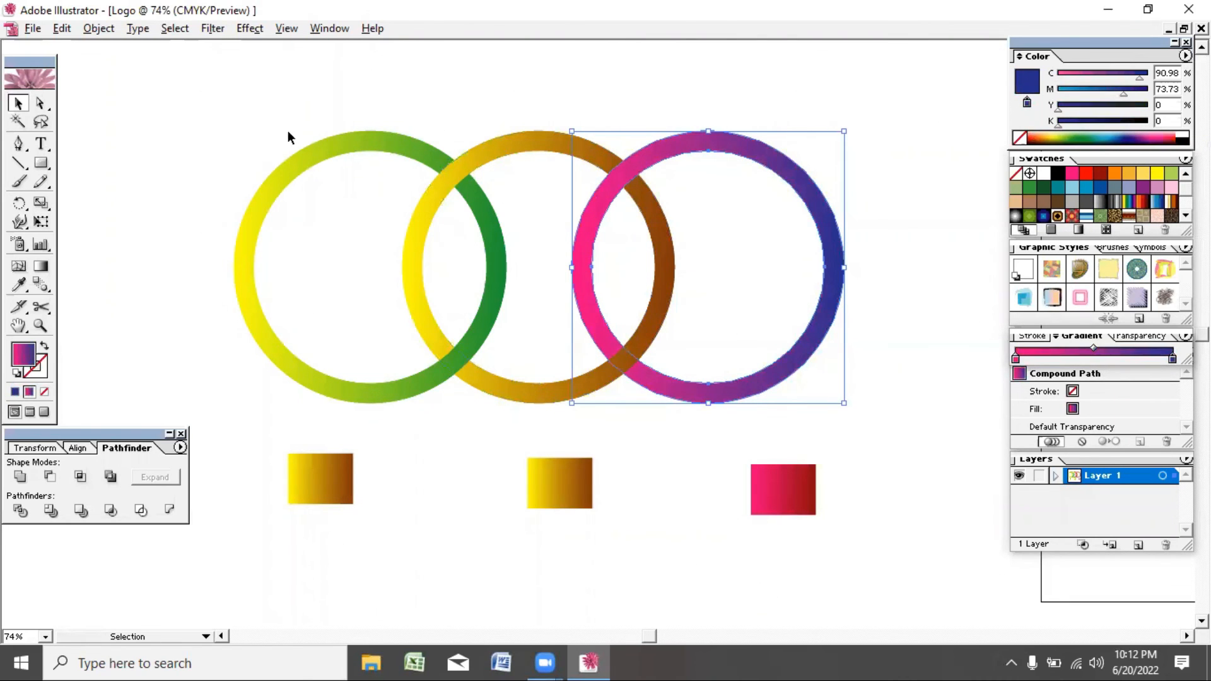
Copy the third ring's pink-to-blue gradient onto the rectangle below it with the Eyedropper
{"action": "left_click", "coordinate": [801, 504]}
{"action": "left_click", "coordinate": [18, 284]}
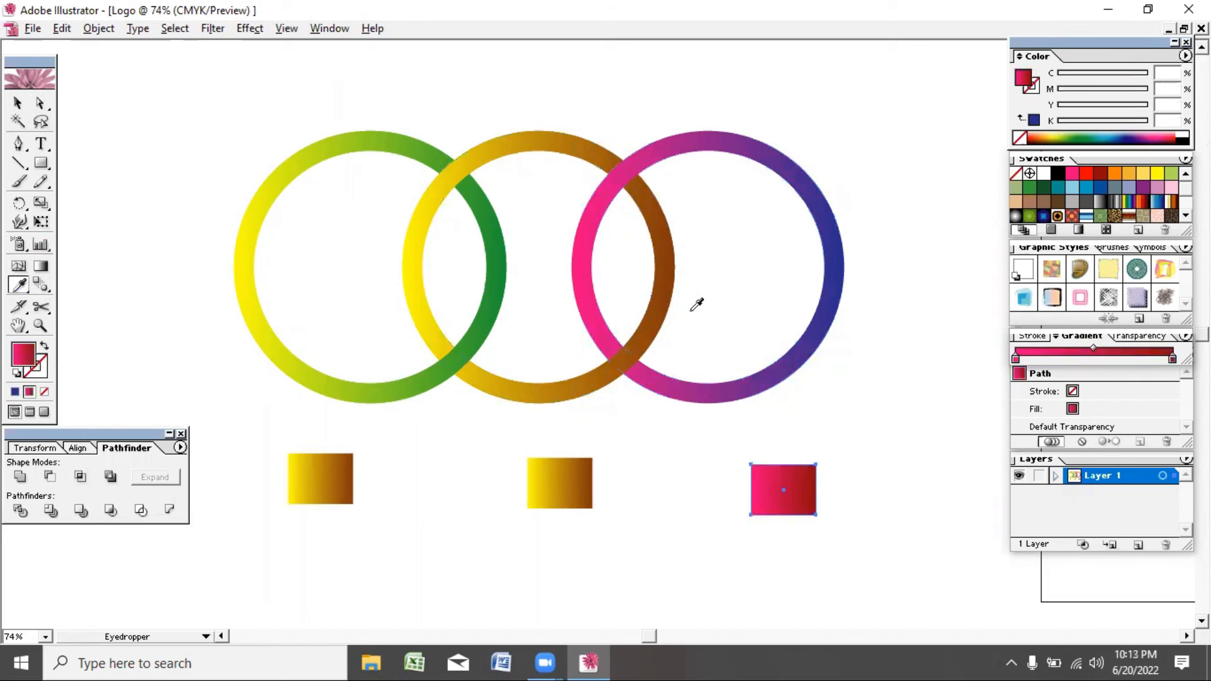
{"action": "left_click", "coordinate": [809, 336]}
{"action": "left_click", "coordinate": [18, 103]}
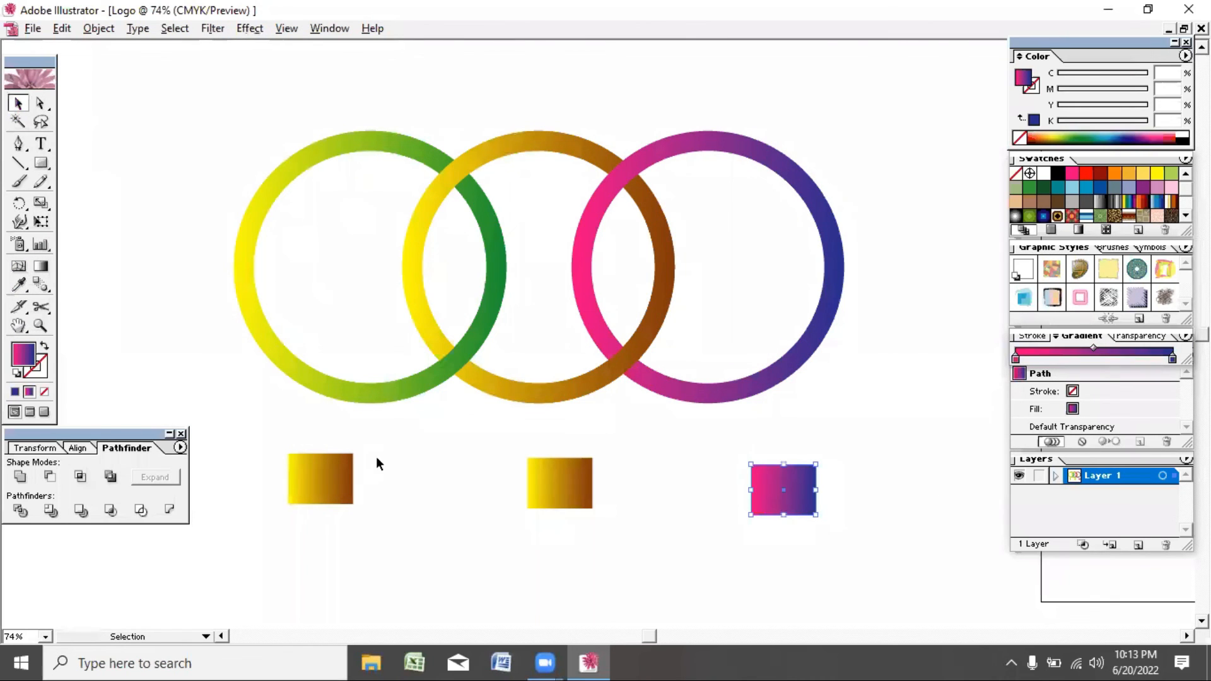
Copy the first ring's yellow-to-green gradient onto the rectangle below it with the Eyedropper
{"action": "left_click", "coordinate": [341, 481]}
{"action": "left_click", "coordinate": [18, 285]}
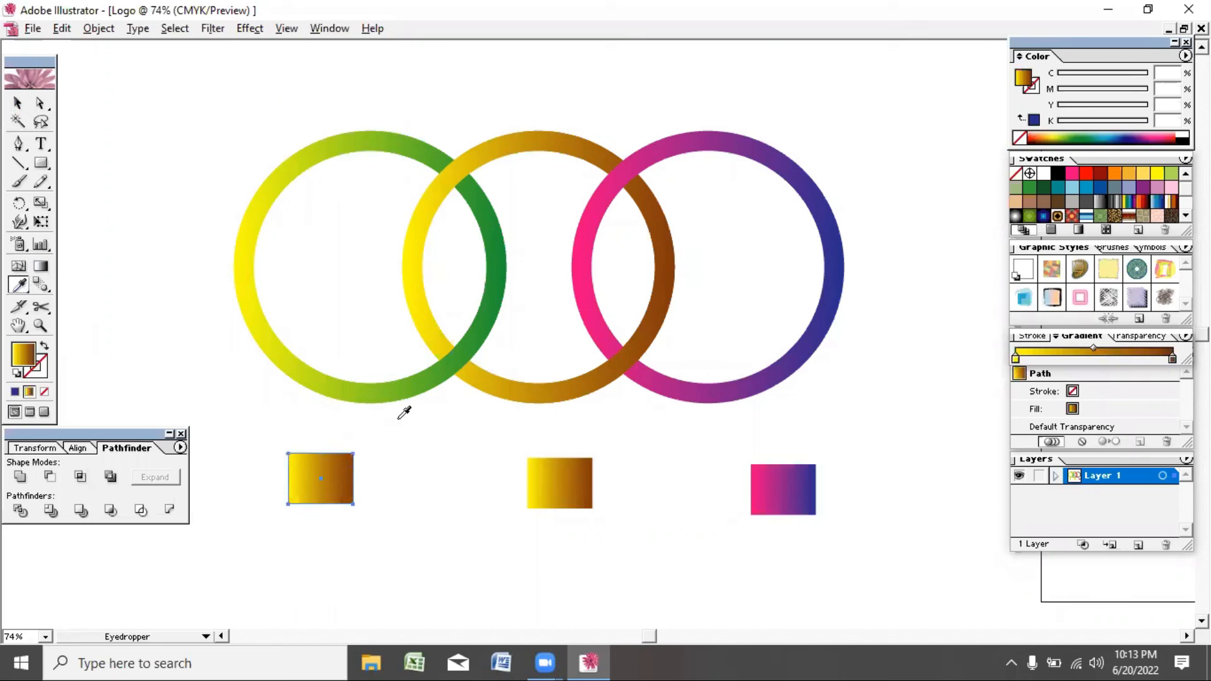
{"action": "left_click", "coordinate": [395, 395]}
{"action": "left_click", "coordinate": [17, 103]}
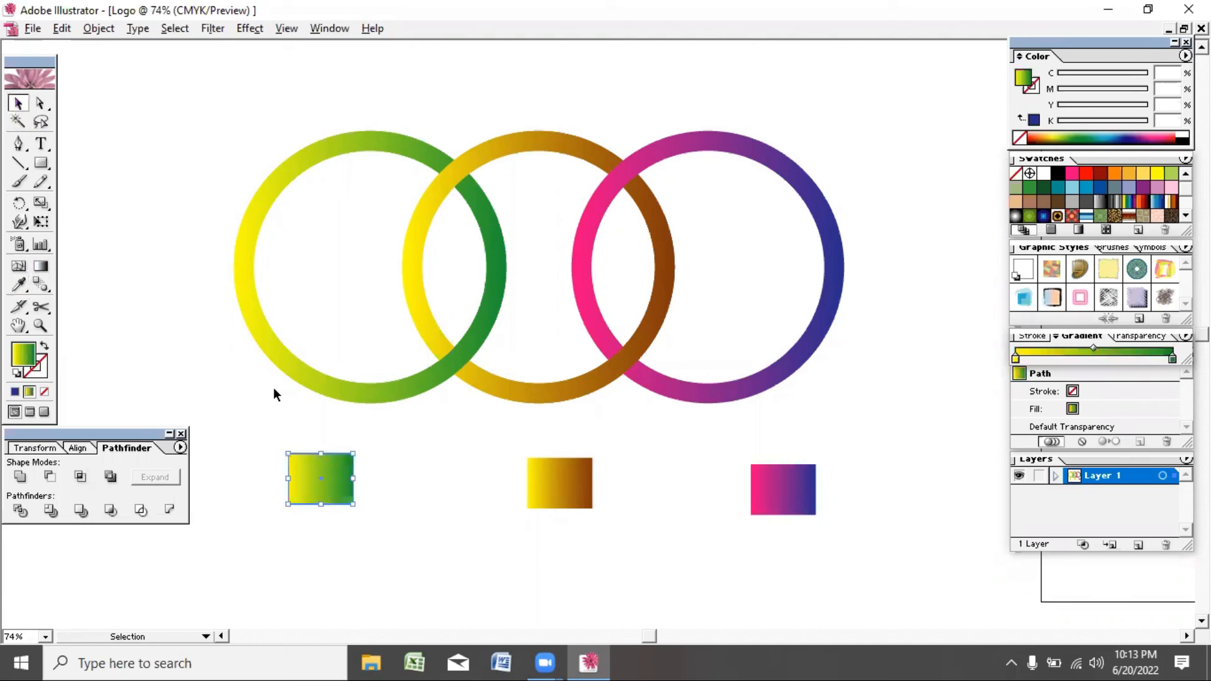
Move the yellow-to-green and pink-to-blue rectangles in close on either side of the yellow-to-brown rectangle
{"action": "left_click_drag", "start_coordinate": [319, 486], "coordinate": [424, 354]}
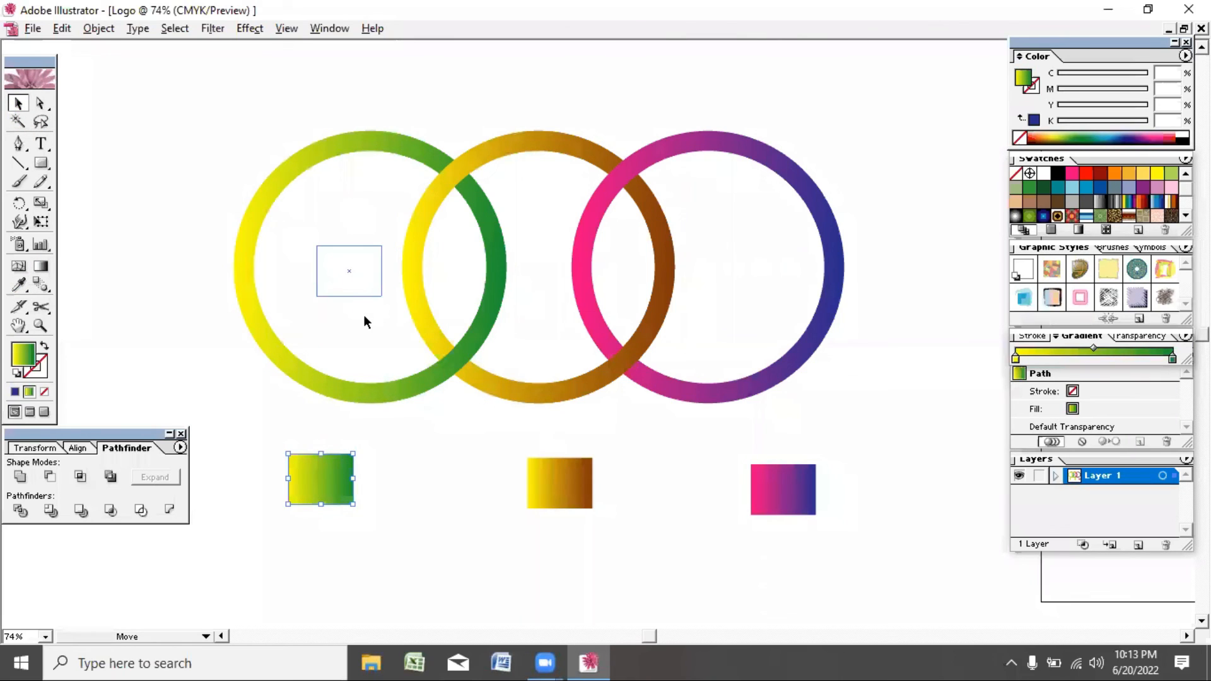
{"action": "left_click_drag", "start_coordinate": [364, 321], "coordinate": [364, 323]}
{"action": "left_click_drag", "start_coordinate": [352, 277], "coordinate": [474, 489]}
{"action": "left_click_drag", "start_coordinate": [784, 497], "coordinate": [648, 488]}
Select the three gradient rectangles and align them on their horizontal and vertical centers
{"action": "left_click_drag", "start_coordinate": [722, 546], "coordinate": [464, 475]}
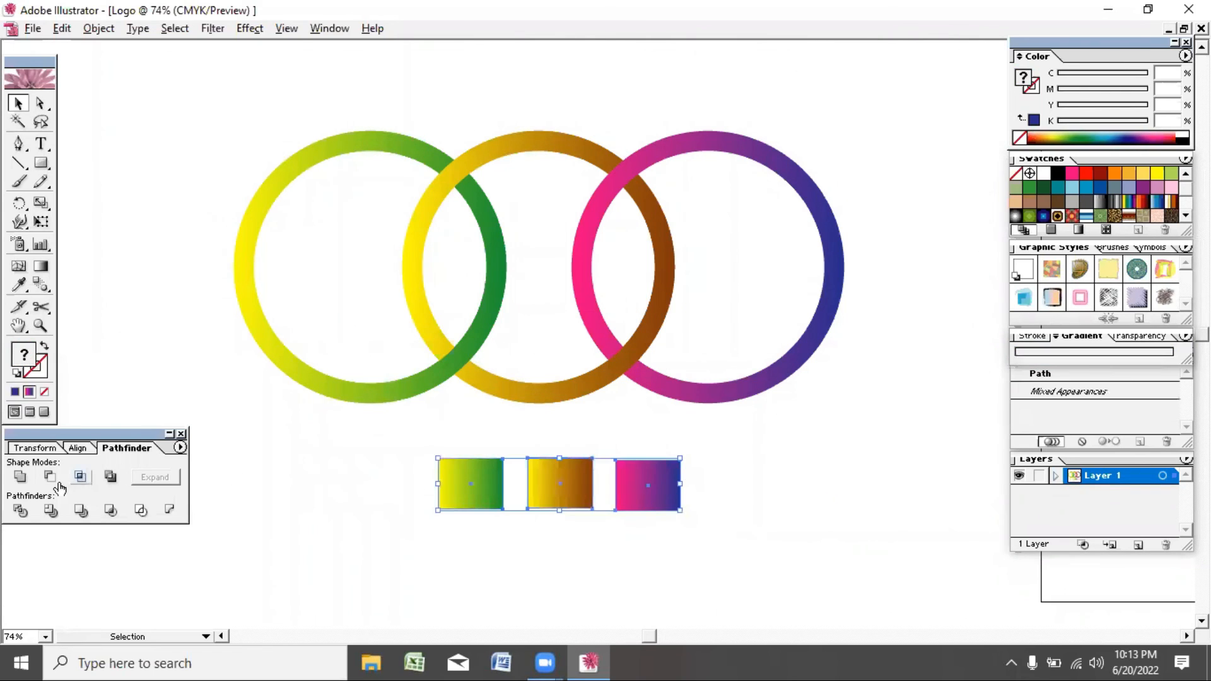
{"action": "left_click", "coordinate": [87, 450]}
{"action": "left_click", "coordinate": [50, 450]}
{"action": "left_click", "coordinate": [94, 448]}
{"action": "left_click", "coordinate": [54, 480]}
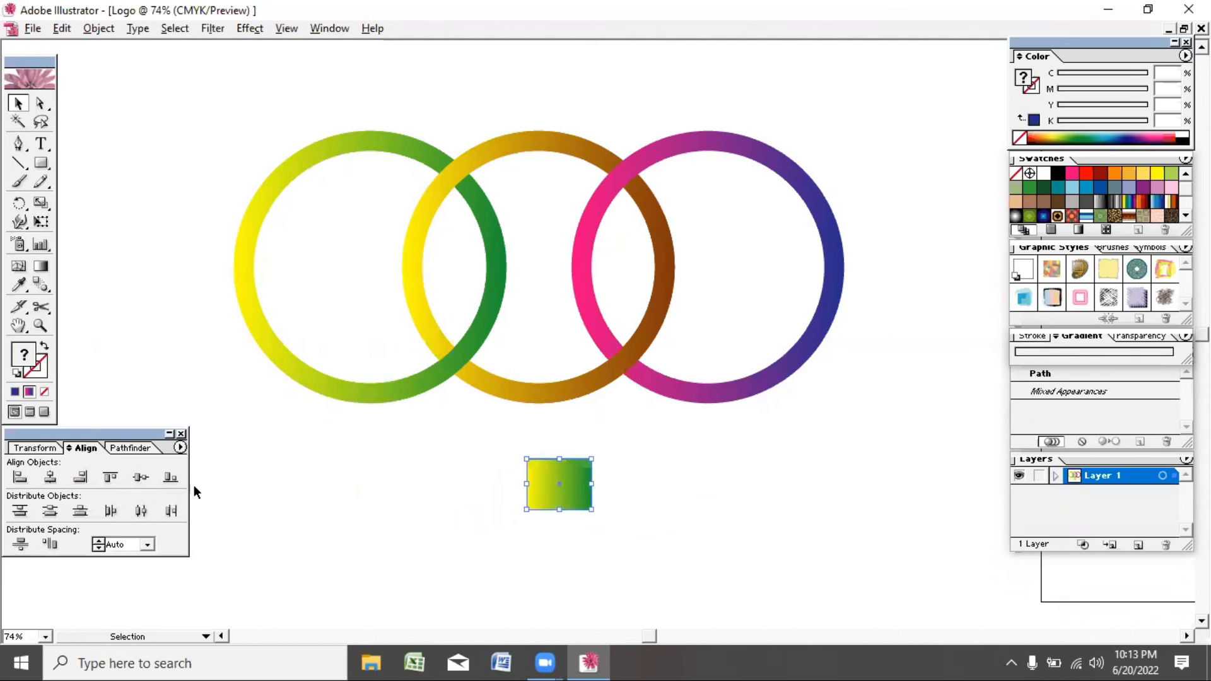
Nudge the yellow-to-green rectangle left out of the stack, leaving a small gap beside the yellow-to-brown rectangle
{"action": "left_click", "coordinate": [587, 487]}
{"action": "key", "text": "Left"}
{"action": "key", "text": "Left"}
{"action": "key", "text": "Left"}
{"action": "key", "text": "Left"}
{"action": "key", "text": "Left"}
{"action": "key", "text": "Left"}
{"action": "key", "text": "Left"}
{"action": "key", "text": "Left"}
{"action": "key", "text": "Left"}
{"action": "key", "text": "Left"}
{"action": "key", "text": "Left"}
{"action": "key", "text": "Left"}
{"action": "key", "text": "Left"}
{"action": "key", "text": "Left"}
{"action": "key", "text": "Left"}
{"action": "key", "text": "Left"}
{"action": "key", "text": "Left"}
{"action": "key", "text": "Left"}
{"action": "key", "text": "Left"}
{"action": "key", "text": "Left"}
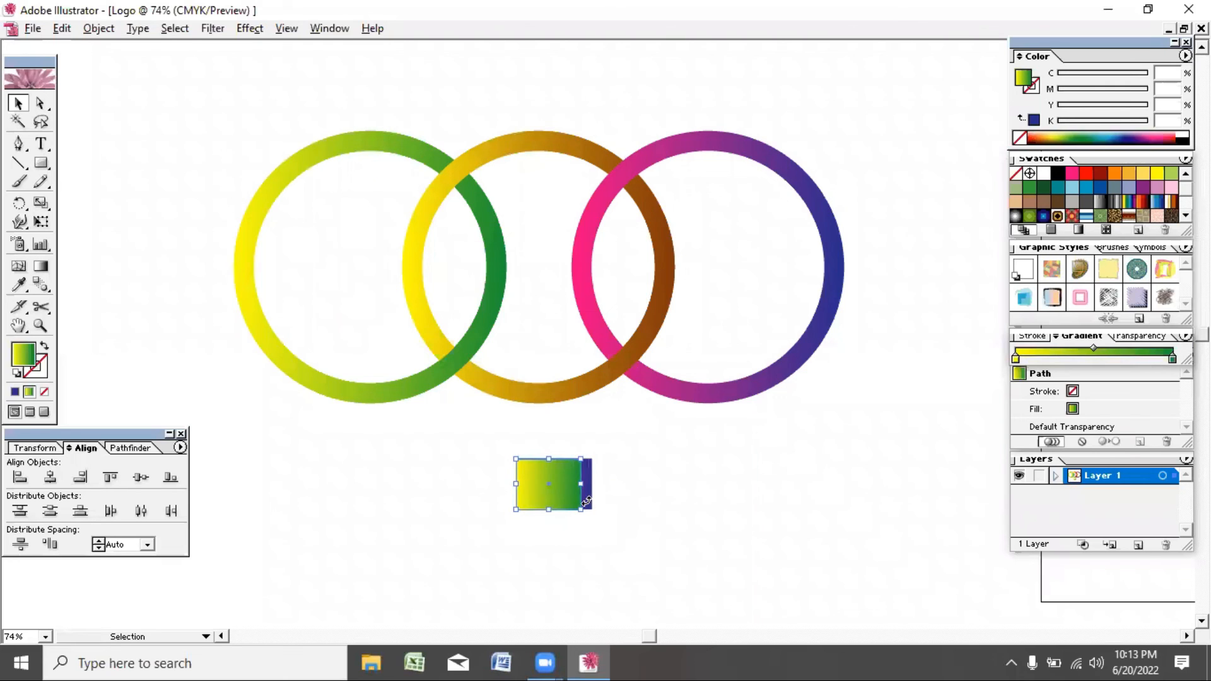
{"action": "key", "text": "Left"}
{"action": "key", "text": "Left"}
{"action": "key", "text": "Left"}
{"action": "key", "text": "Left"}
{"action": "key", "text": "Left"}
{"action": "key", "text": "Left"}
{"action": "key", "text": "Left"}
{"action": "key", "text": "Left"}
{"action": "key", "text": "Left"}
{"action": "key", "text": "Left"}
{"action": "key", "text": "Left"}
{"action": "key", "text": "Left"}
{"action": "key", "text": "Left"}
{"action": "key", "text": "Left"}
{"action": "key", "text": "Left"}
{"action": "key", "text": "Left"}
{"action": "key", "text": "Left"}
{"action": "key", "text": "Left"}
{"action": "key", "text": "Left"}
{"action": "key", "text": "Left"}
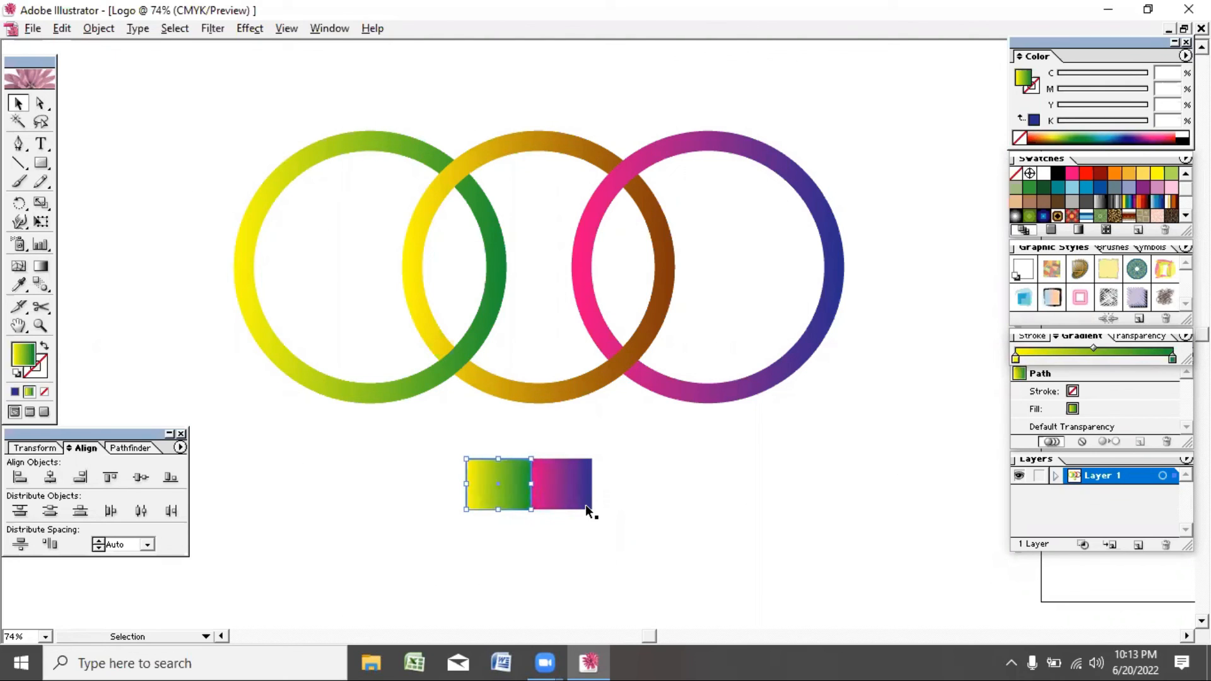
Nudge the pink-to-blue rectangle right off the yellow-to-brown one, leaving a matching small gap between them
{"action": "left_click", "coordinate": [569, 488]}
{"action": "key", "text": "Right"}
{"action": "key", "text": "Right"}
{"action": "key", "text": "Right"}
{"action": "key", "text": "Right"}
{"action": "key", "text": "Right"}
{"action": "key", "text": "Right"}
{"action": "key", "text": "Right"}
{"action": "key", "text": "Right"}
{"action": "key", "text": "Right"}
{"action": "key", "text": "Right"}
{"action": "key", "text": "Right"}
{"action": "key", "text": "Right"}
{"action": "key", "text": "Right"}
{"action": "key", "text": "Right"}
{"action": "key", "text": "Right"}
{"action": "key", "text": "Right"}
{"action": "key", "text": "Right"}
{"action": "key", "text": "Right"}
{"action": "key", "text": "Right"}
{"action": "key", "text": "Right"}
{"action": "key", "text": "Right"}
{"action": "key", "text": "Right"}
{"action": "key", "text": "Right"}
{"action": "key", "text": "Right"}
{"action": "key", "text": "Right"}
{"action": "key", "text": "Right"}
{"action": "key", "text": "Right"}
{"action": "key", "text": "Right"}
{"action": "key", "text": "Right"}
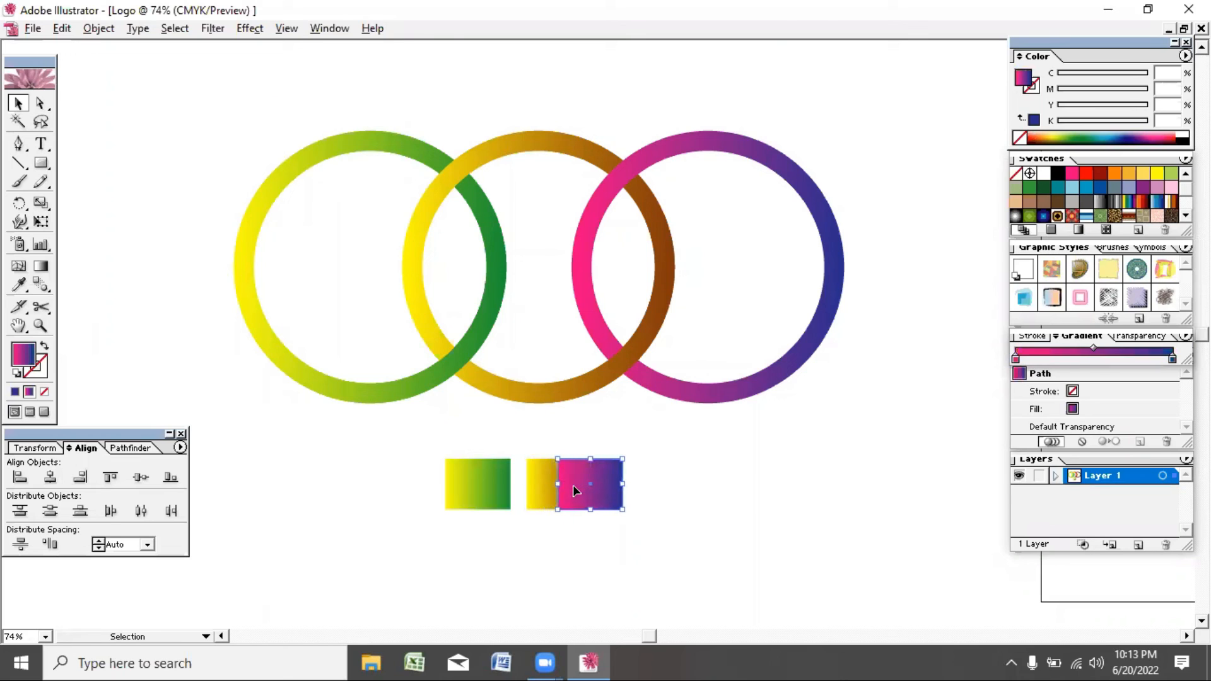
{"action": "key", "text": "Right"}
{"action": "key", "text": "Right"}
{"action": "key", "text": "Right"}
{"action": "key", "text": "Right"}
{"action": "key", "text": "Right"}
{"action": "key", "text": "Right"}
{"action": "key", "text": "Right"}
{"action": "key", "text": "Right"}
{"action": "key", "text": "Right"}
{"action": "key", "text": "Right"}
{"action": "key", "text": "Right"}
{"action": "key", "text": "Right"}
{"action": "key", "text": "Right"}
{"action": "key", "text": "Right"}
{"action": "key", "text": "Right"}
{"action": "key", "text": "Right"}
{"action": "key", "text": "Right"}
{"action": "key", "text": "Right"}
{"action": "key", "text": "Right"}
{"action": "key", "text": "Right"}
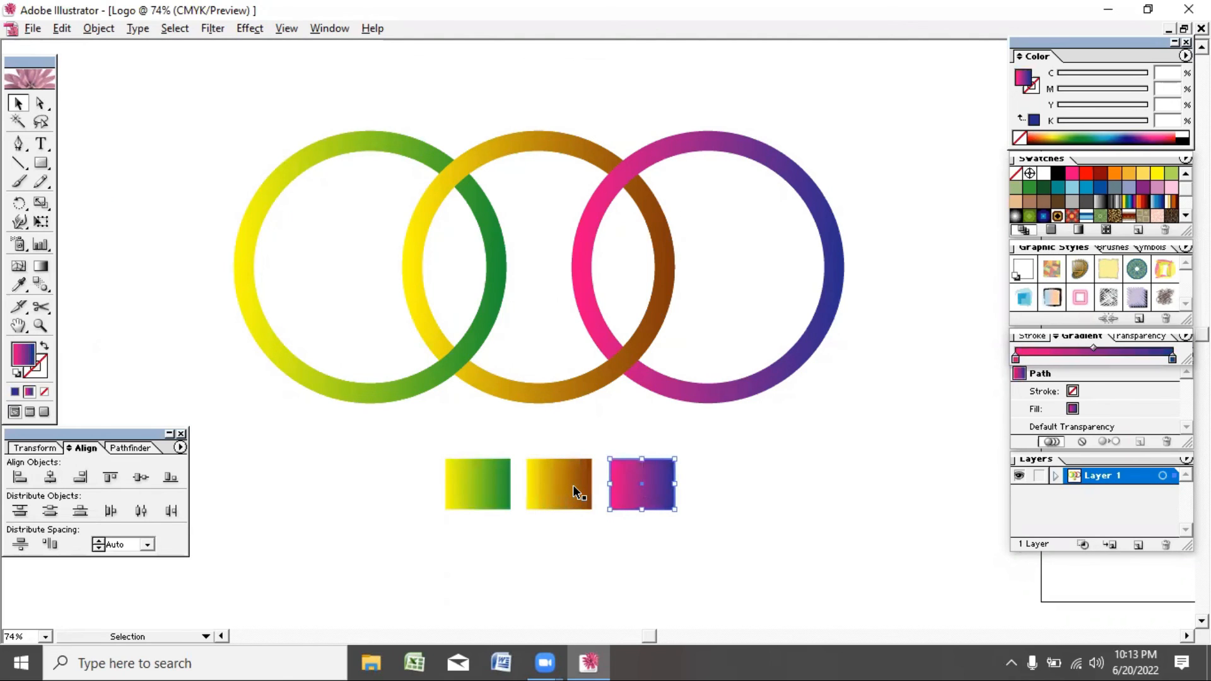
Nudge the pink-to-blue rectangle slightly left to even out the gaps between the three rectangles, leaving it deselected
{"action": "key", "text": "Left"}
{"action": "key", "text": "Left"}
{"action": "key", "text": "Left"}
{"action": "key", "text": "Left"}
{"action": "key", "text": "Left"}
{"action": "key", "text": "Left"}
{"action": "key", "text": "Left"}
{"action": "left_click", "coordinate": [846, 477]}
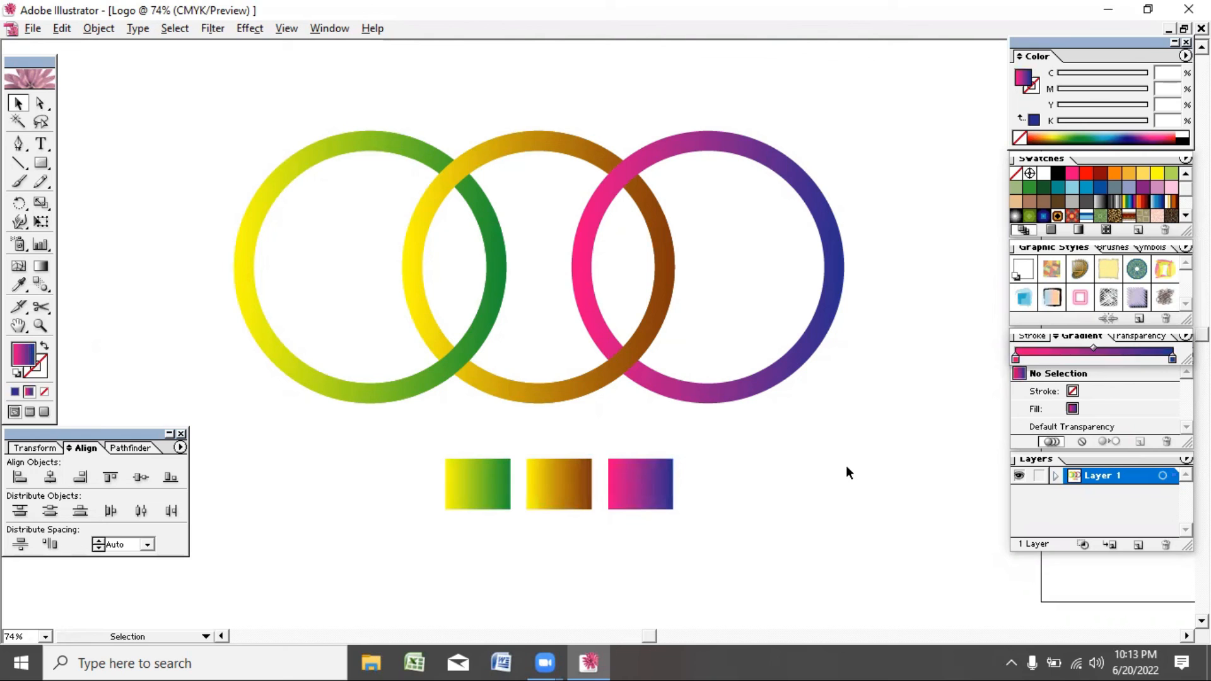
Select the three gradient rectangles and move the row slightly up and left, closer beneath the rings
{"action": "left_click_drag", "start_coordinate": [755, 517], "coordinate": [461, 466]}
{"action": "left_click", "coordinate": [880, 532]}
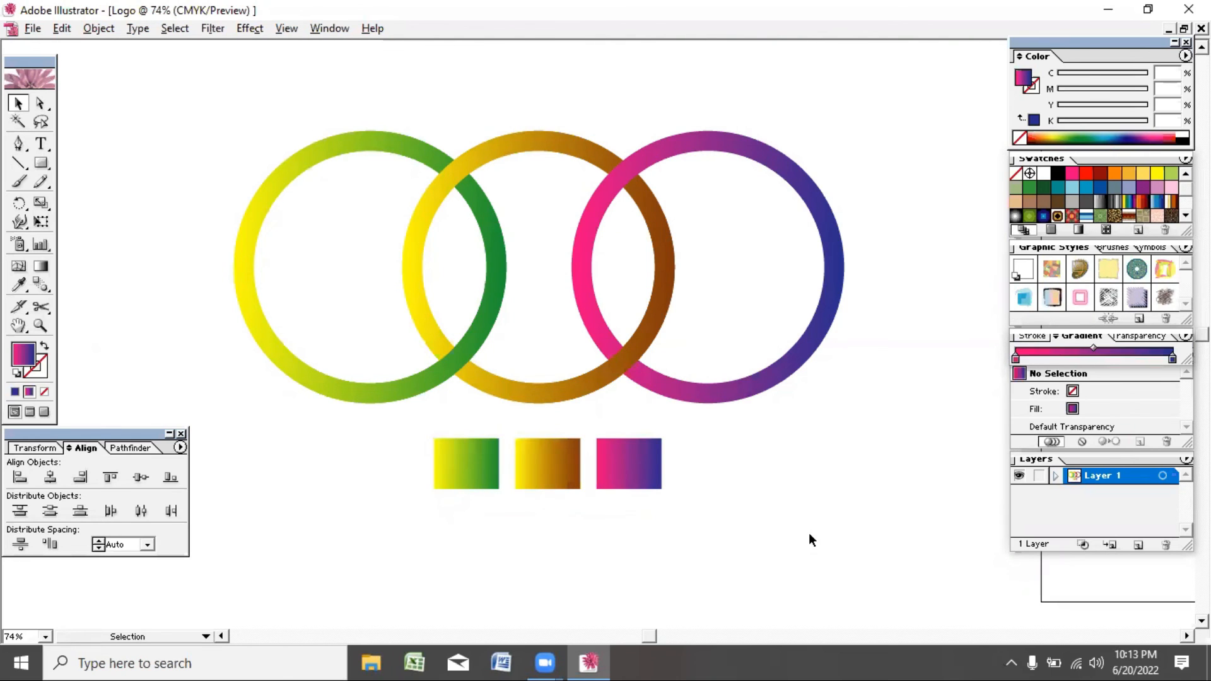
{"action": "left_click_drag", "start_coordinate": [747, 552], "coordinate": [427, 496]}
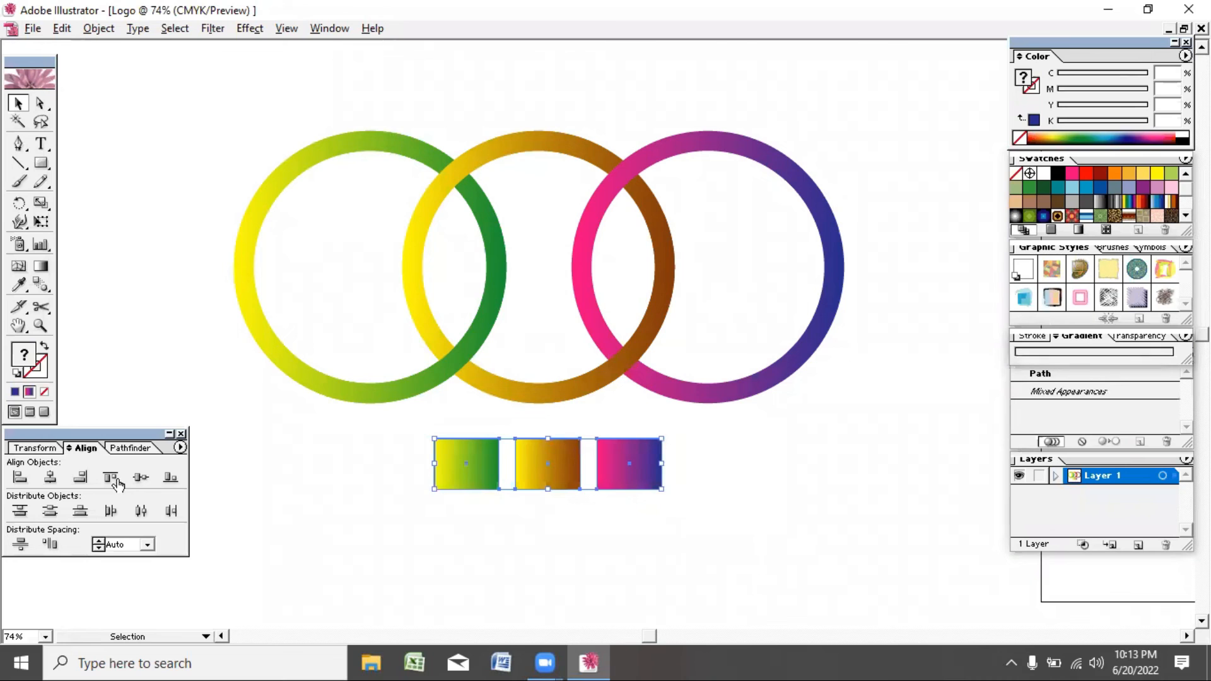
{"action": "left_click", "coordinate": [372, 544]}
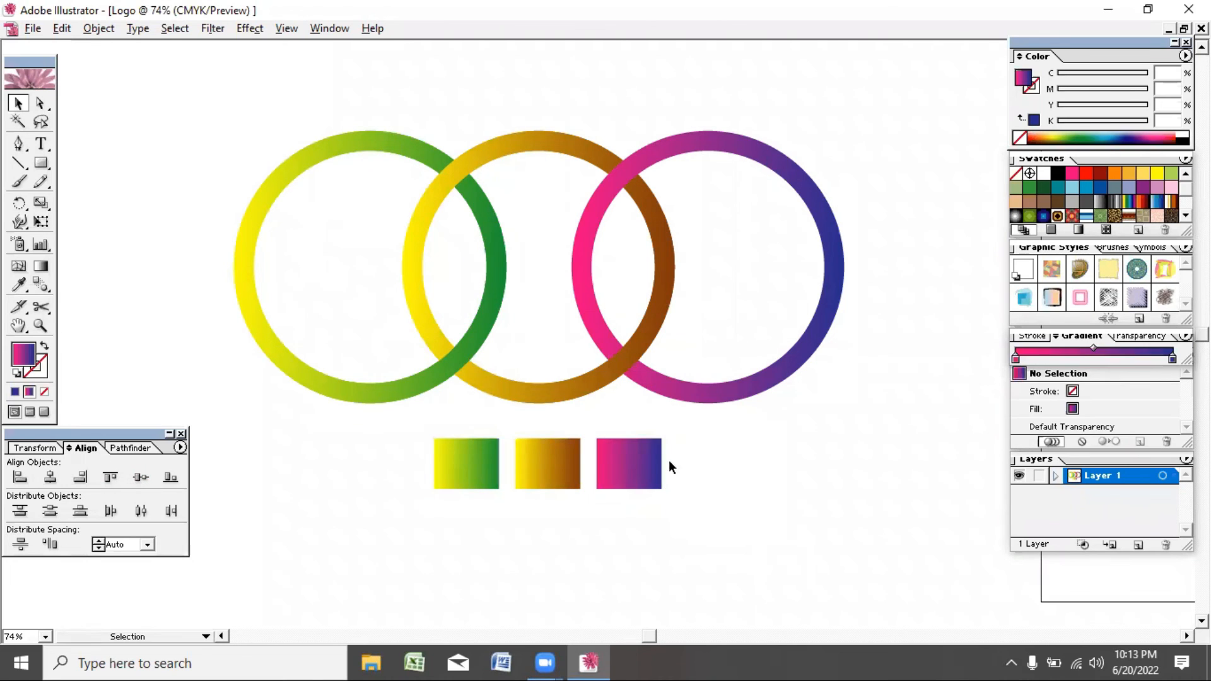
Move the pink-to-blue and yellow-to-green rectangles down and outward, and align all three rectangles on their vertical centers
{"action": "left_click_drag", "start_coordinate": [669, 463], "coordinate": [738, 521]}
{"action": "left_click_drag", "start_coordinate": [507, 486], "coordinate": [452, 540]}
{"action": "left_click_drag", "start_coordinate": [780, 585], "coordinate": [373, 478]}
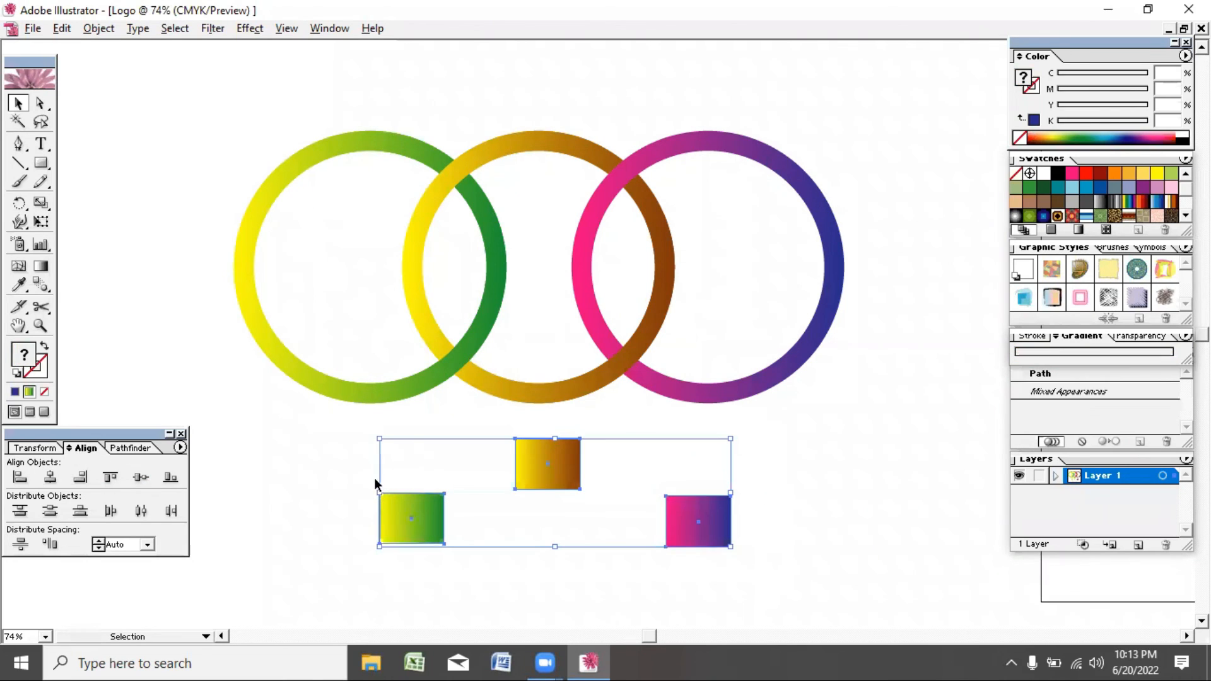
{"action": "left_click", "coordinate": [139, 478]}
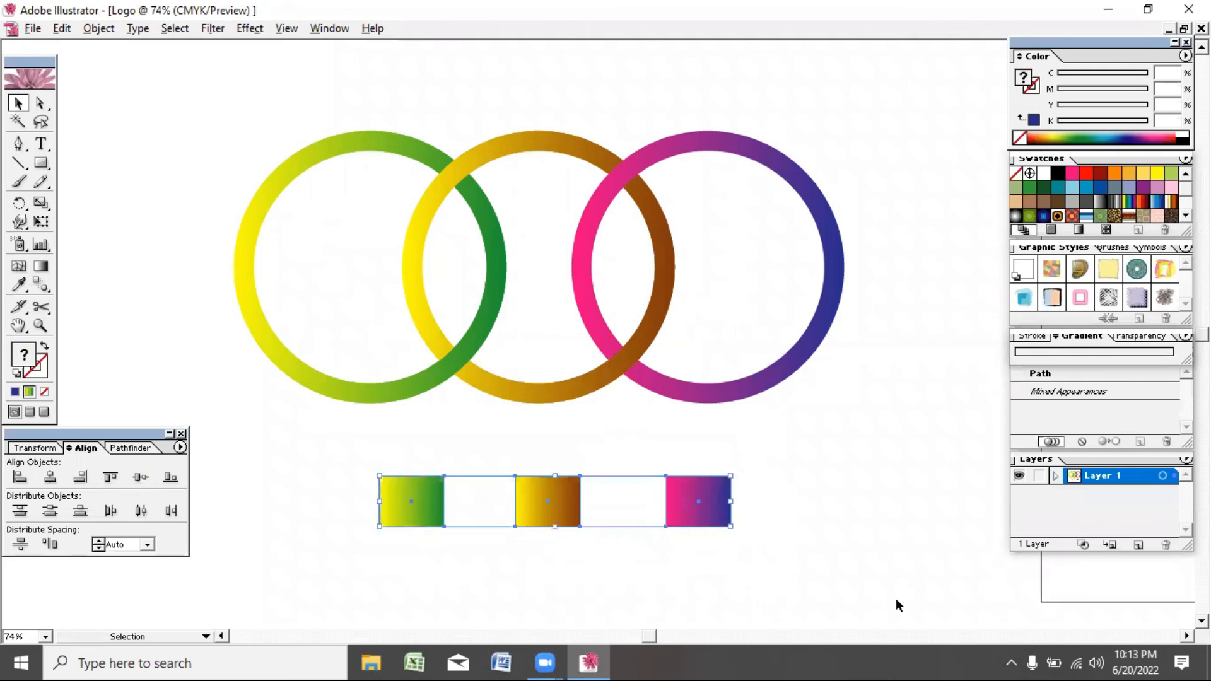
Move the aligned row of three rectangles slightly up and left toward the rings, leaving it deselected
{"action": "mouse_move", "coordinate": [562, 508]}
{"action": "left_mouse_down"}
{"action": "mouse_move", "coordinate": [562, 483]}
{"action": "mouse_move", "coordinate": [563, 503]}
{"action": "left_mouse_up"}
{"action": "left_click", "coordinate": [830, 499]}
{"action": "left_click", "coordinate": [718, 500]}
{"action": "left_click_drag", "start_coordinate": [765, 536], "coordinate": [423, 485]}
{"action": "left_click", "coordinate": [648, 552]}
Nudge the yellow-to-brown rectangle slightly right, toward the midpoint between the two outer rectangles
{"action": "left_click", "coordinate": [555, 488]}
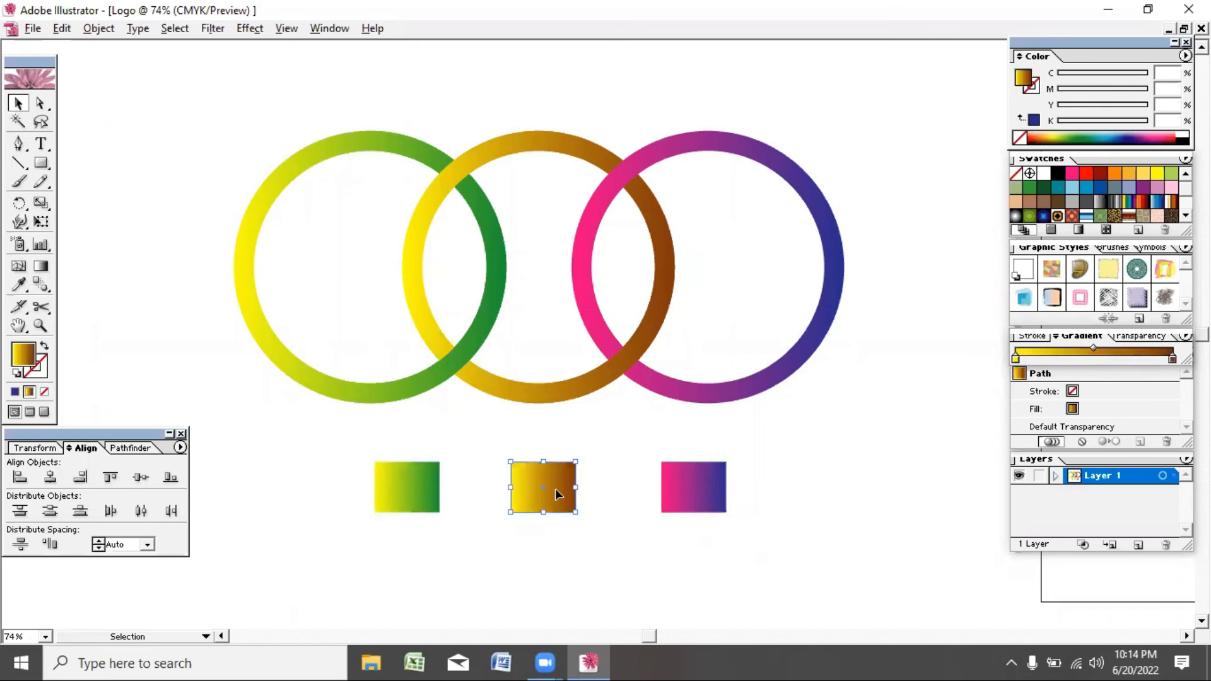
{"action": "key", "text": "Right"}
{"action": "key", "text": "Right"}
{"action": "key", "text": "Right"}
{"action": "key", "text": "Right"}
{"action": "key", "text": "Right"}
Select all three rectangles and move the row slightly up and right to center it beneath the rings
{"action": "left_click_drag", "start_coordinate": [750, 539], "coordinate": [410, 481]}
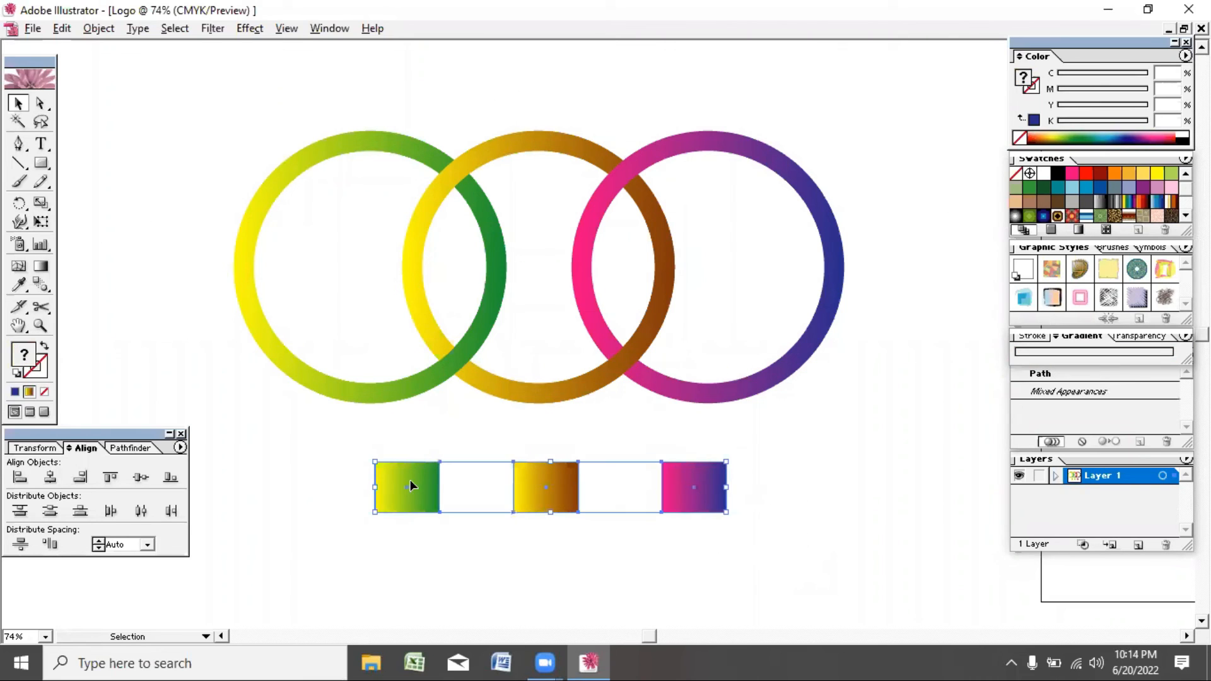
{"action": "left_click_drag", "start_coordinate": [712, 487], "coordinate": [752, 528]}
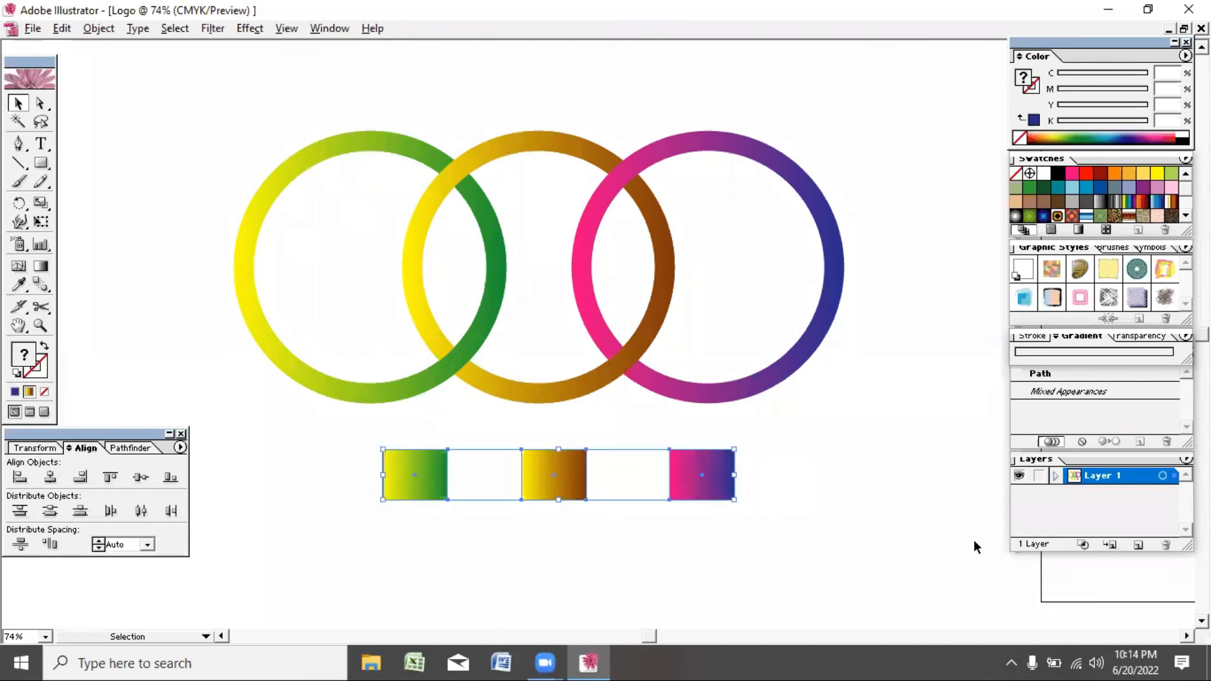
{"action": "left_click", "coordinate": [864, 513]}
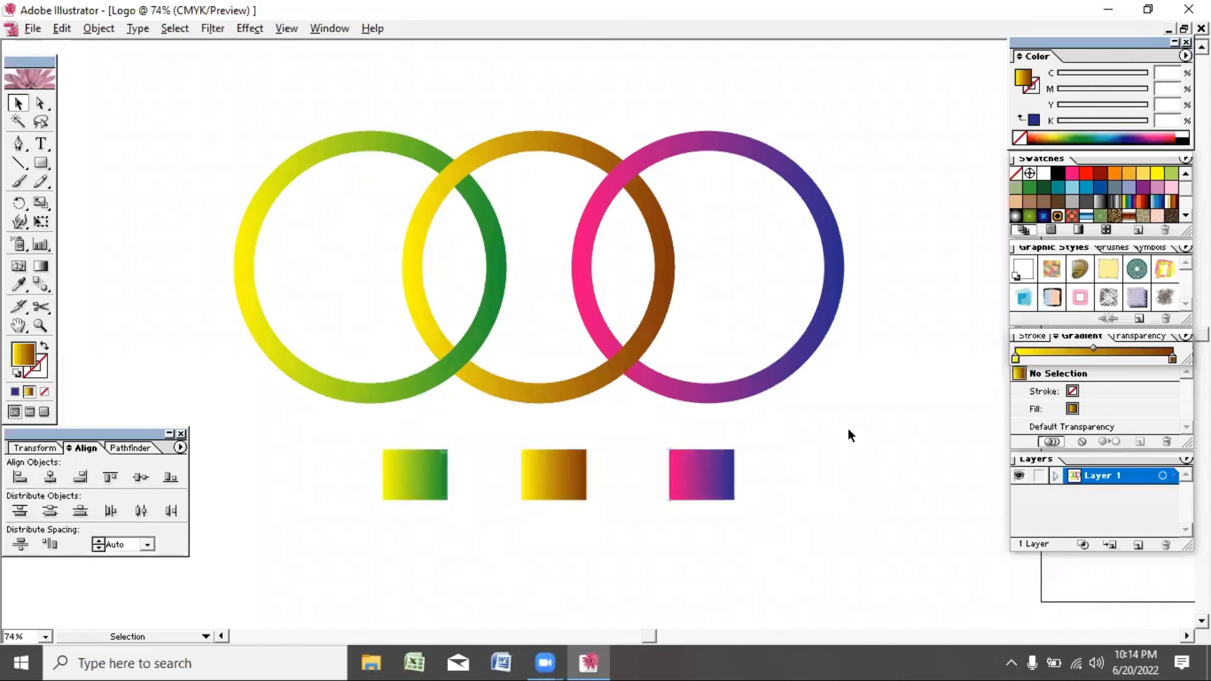
{"action": "key", "text": "space"}
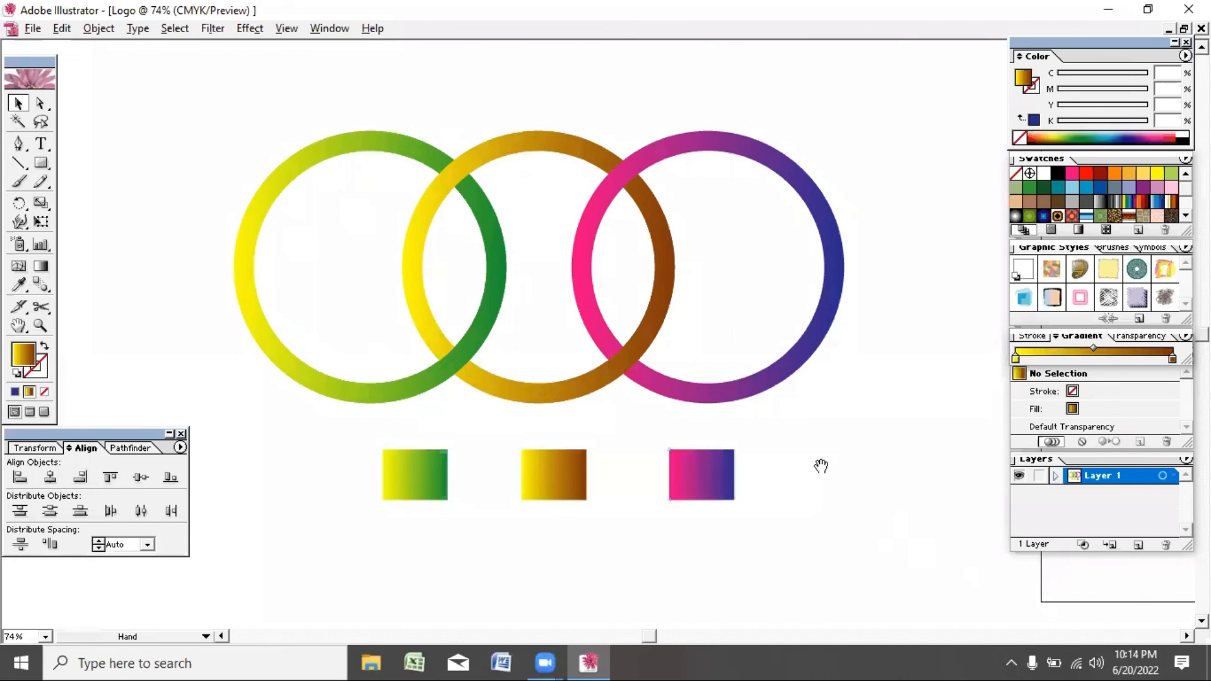